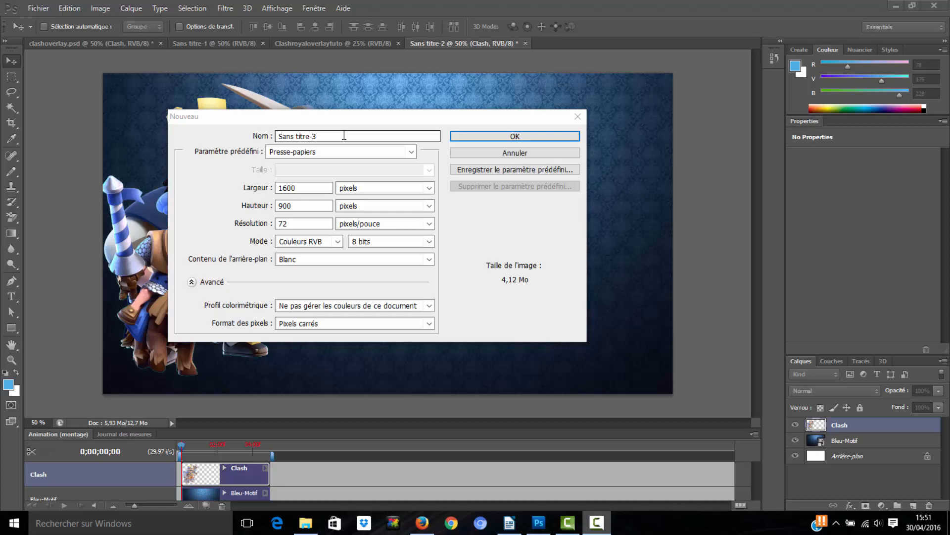
double_click(344, 136)
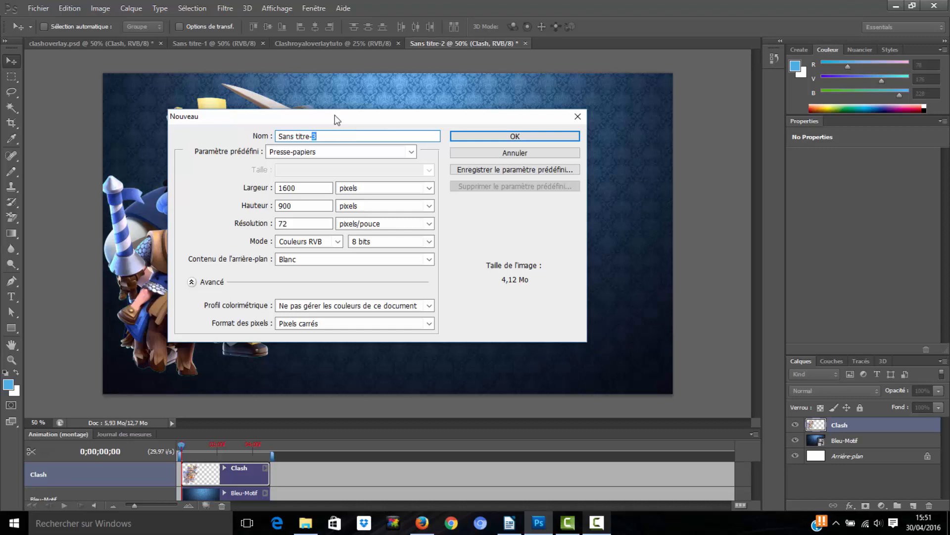
drag(335, 114, 402, 149)
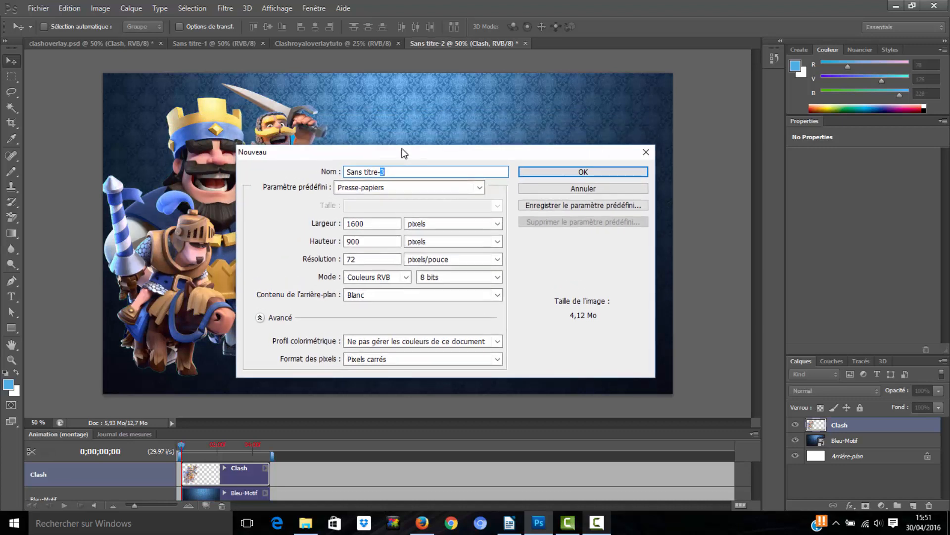
drag(402, 152, 331, 129)
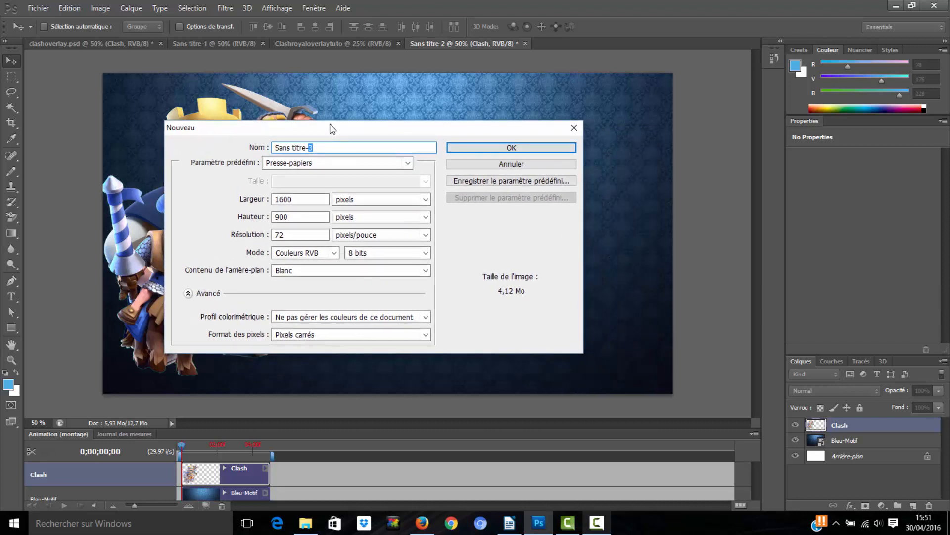
double_click(289, 200)
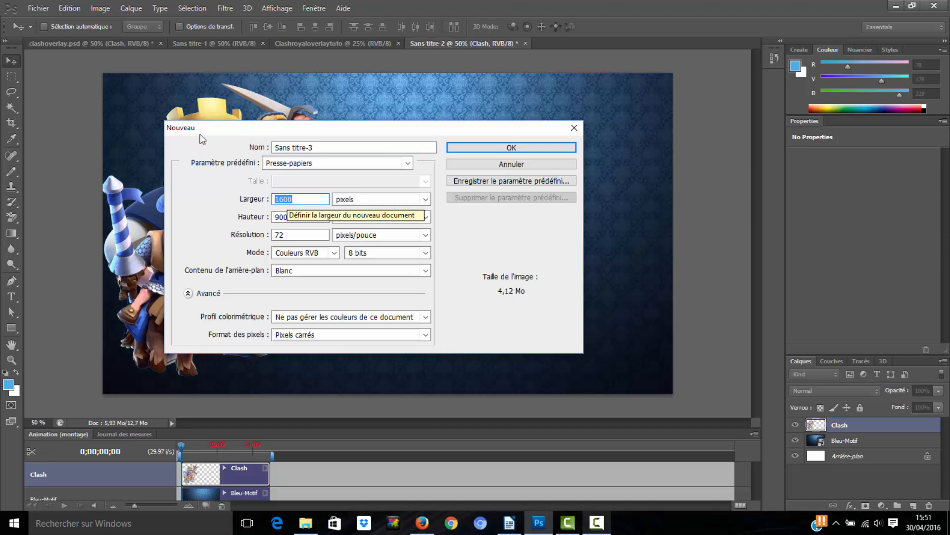
click(44, 8)
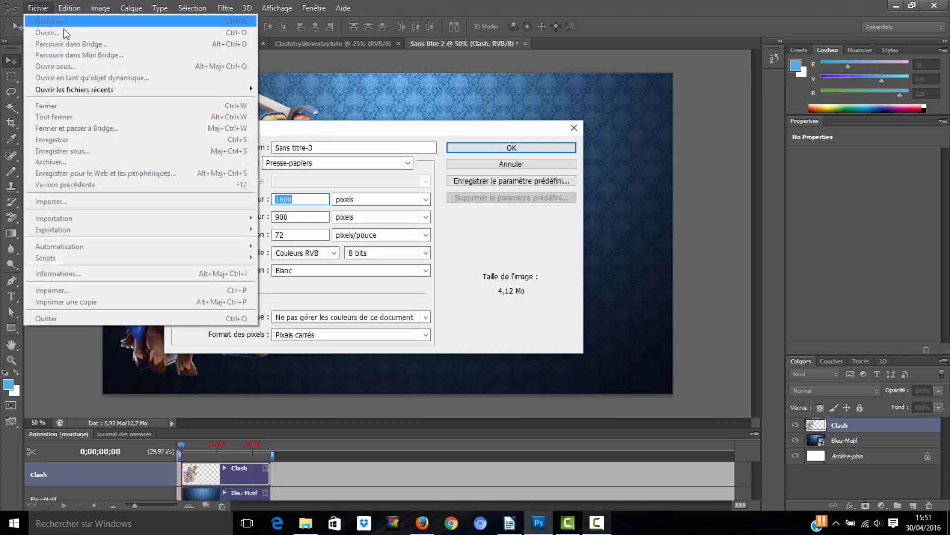
click(299, 131)
double_click(300, 146)
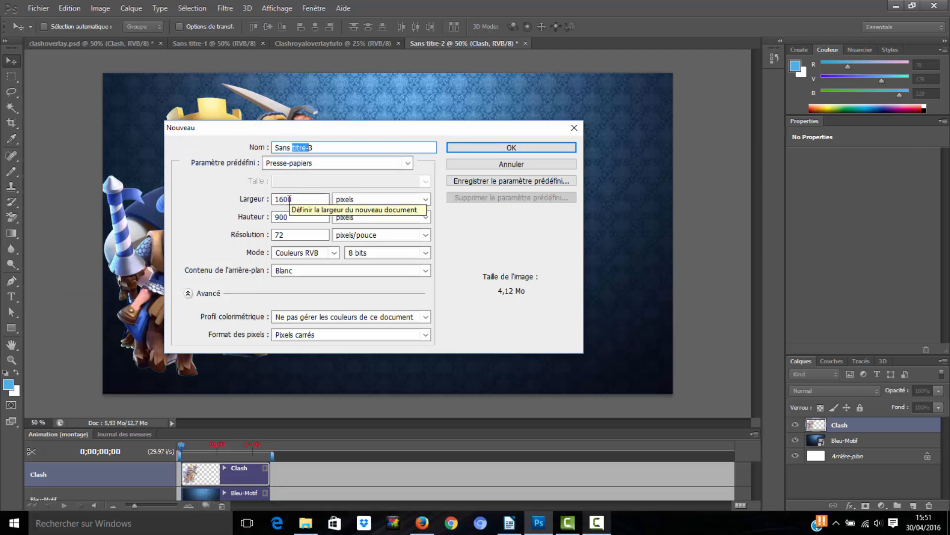
Create a new document 1920 pixels wide and 1080 pixels high with a resolution of 350 pixels/inch.
double_click(289, 199)
text(1920)
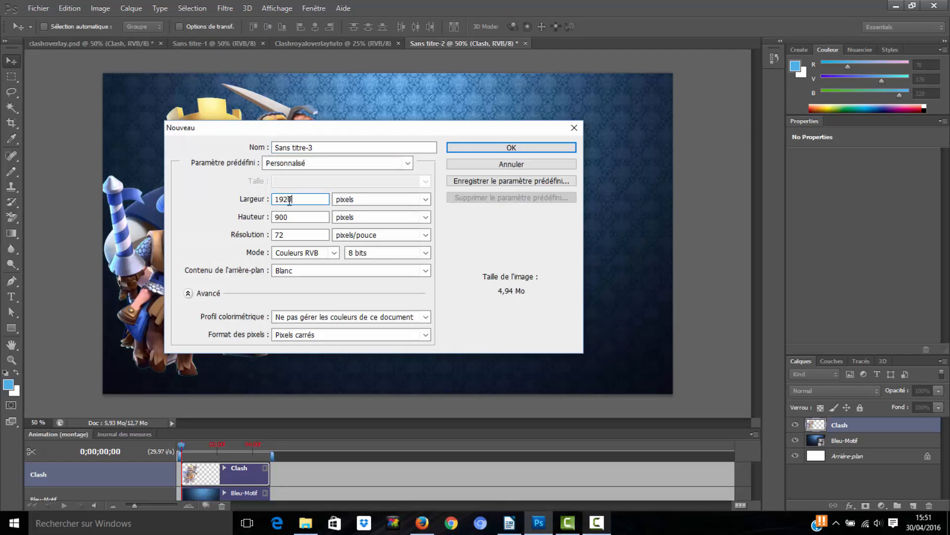
double_click(278, 217)
text(1080)
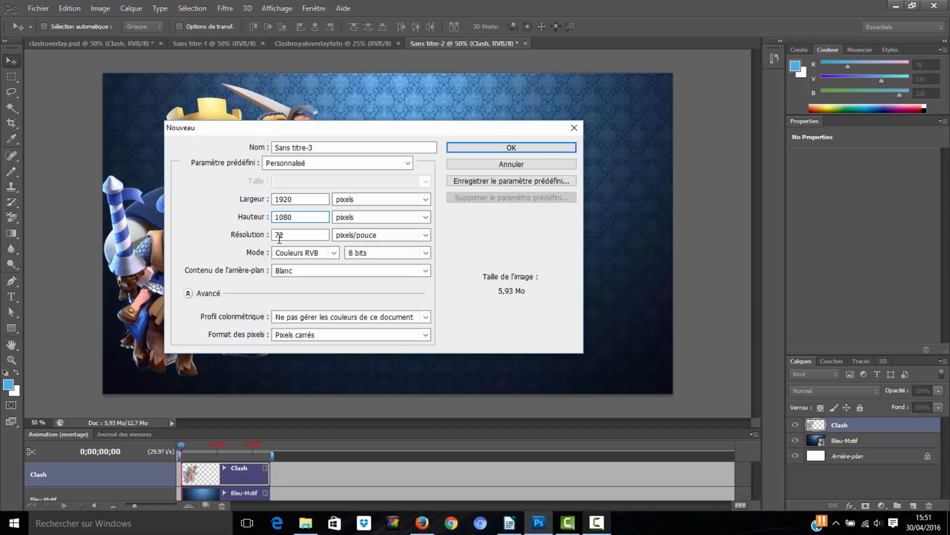
double_click(280, 236)
text(350)
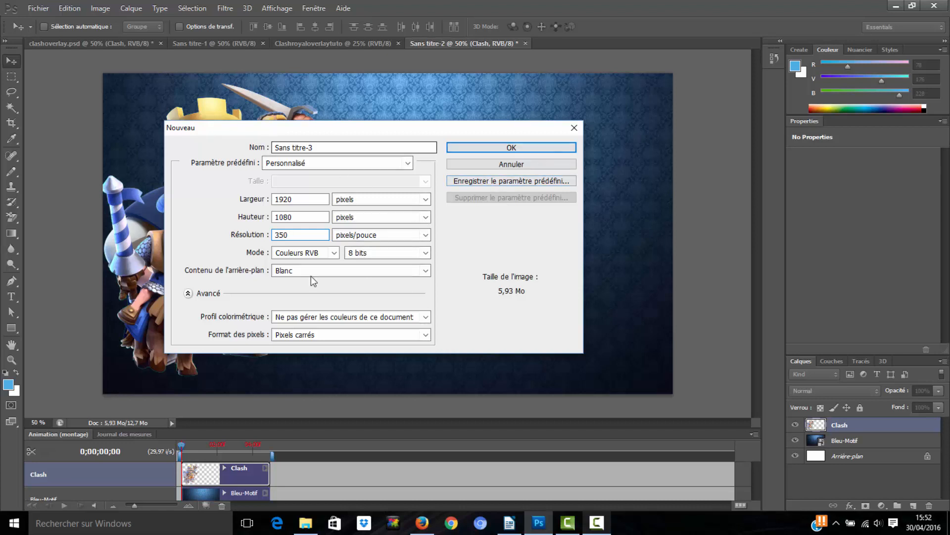
scroll(266, 310, down, 1)
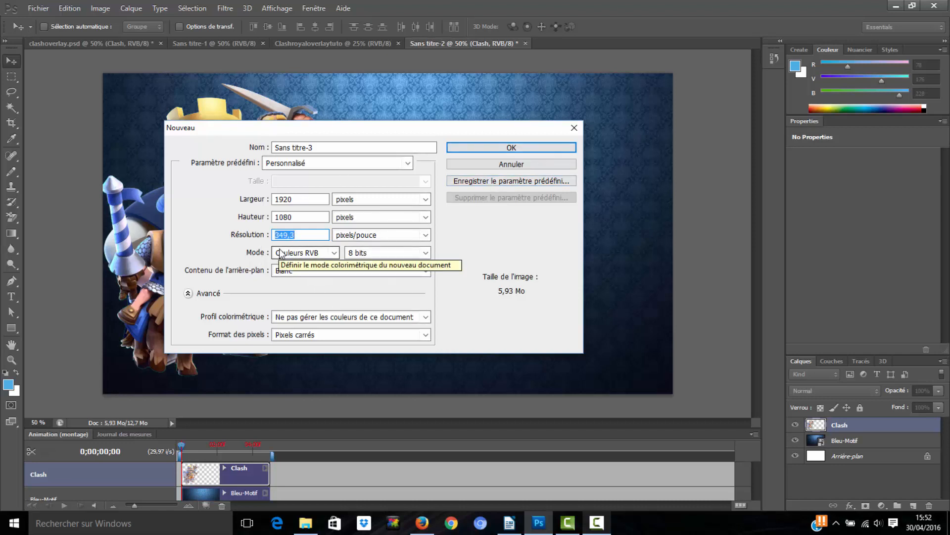
text(350)
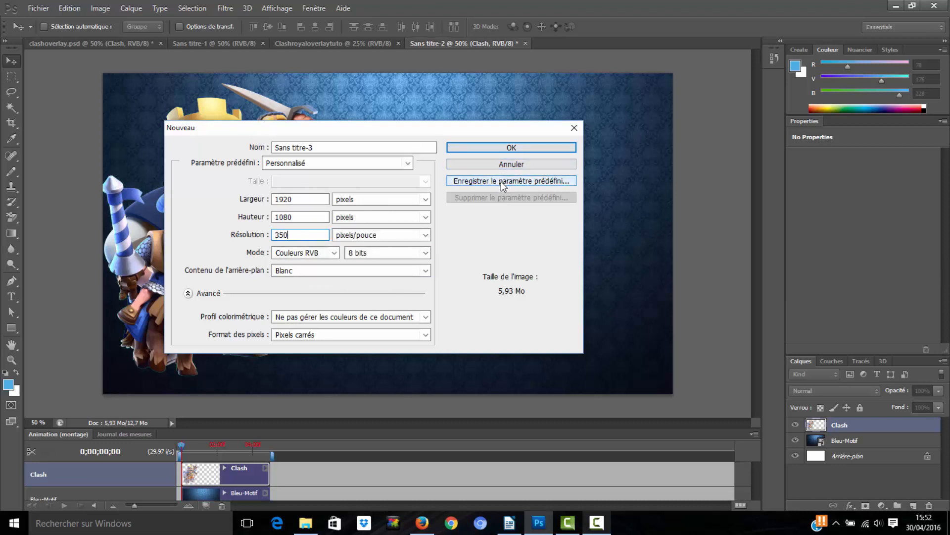
click(504, 148)
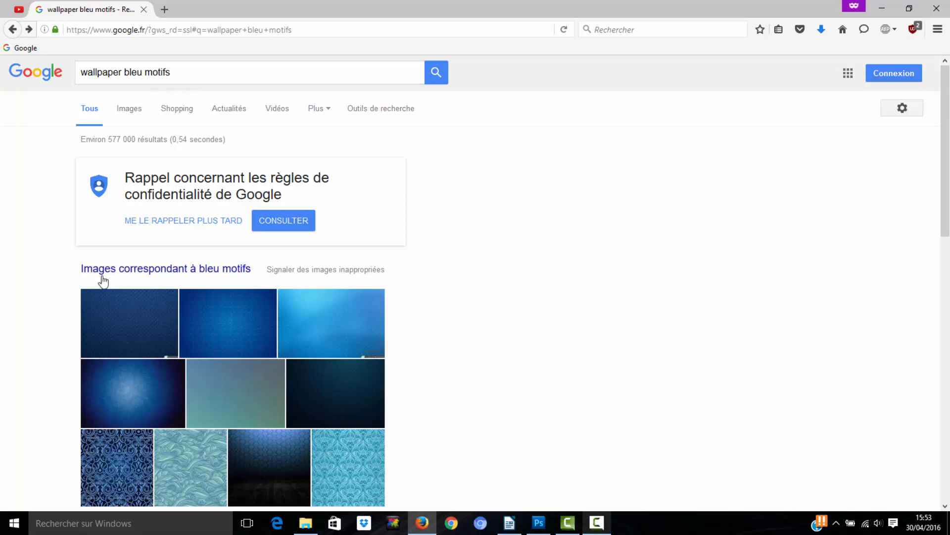
Save the first blue pattern wallpaper from the Google image results as lalaluto and switch to Photoshop.
click(134, 330)
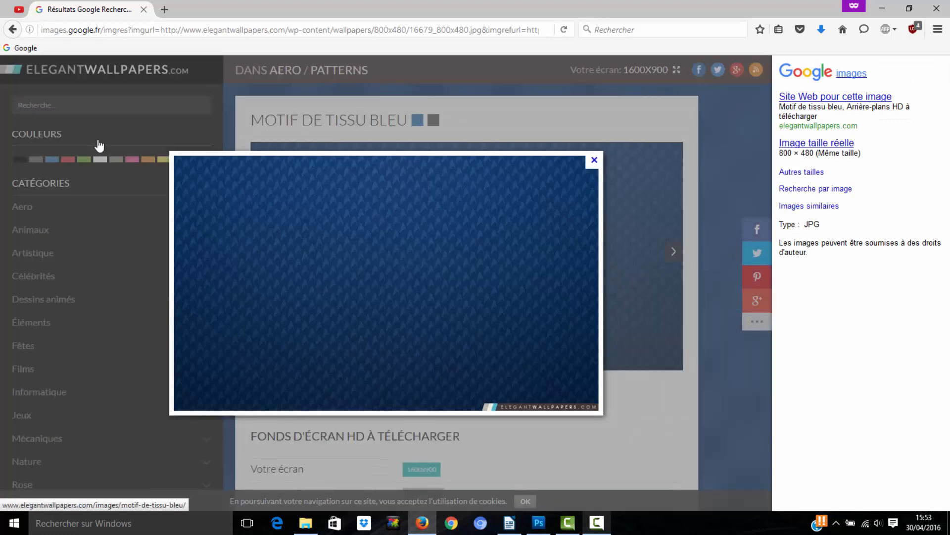
right_click(287, 258)
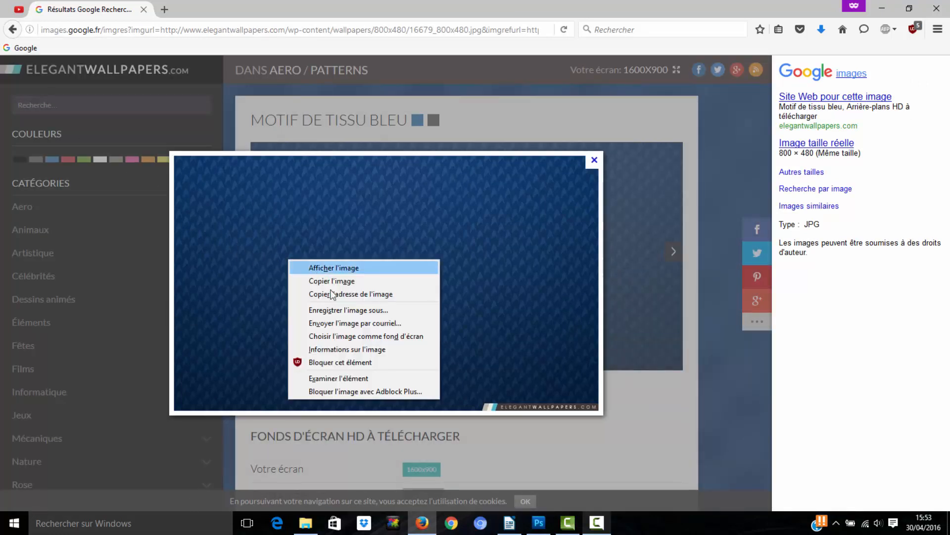
click(340, 310)
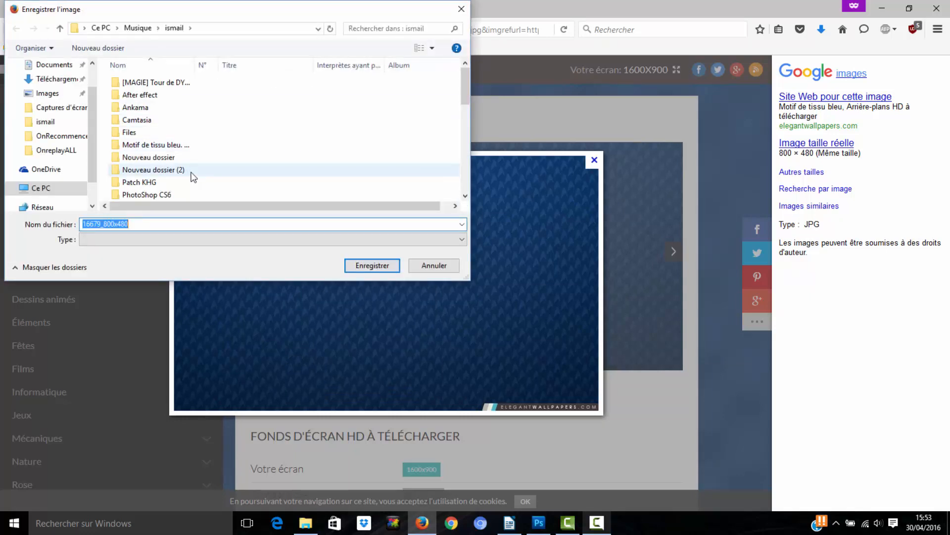
text(lalalut)
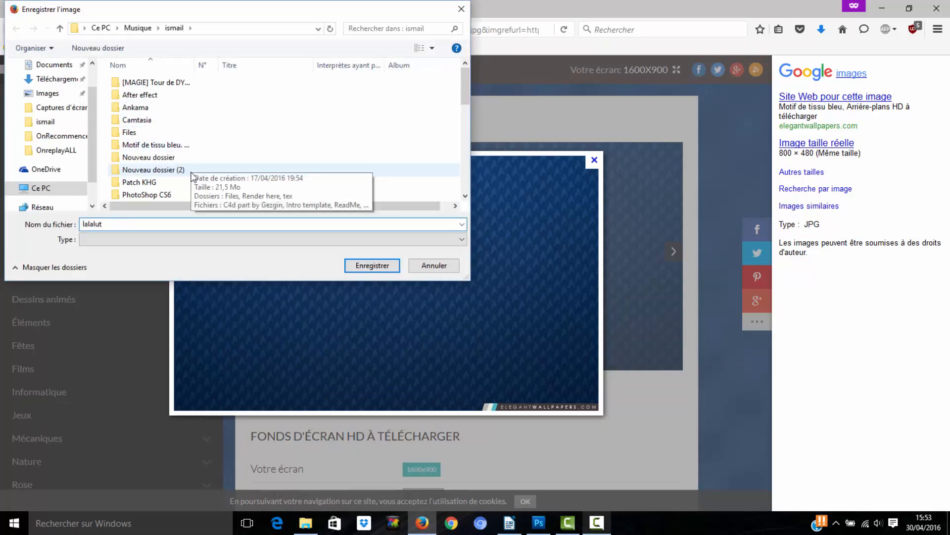
text(o)
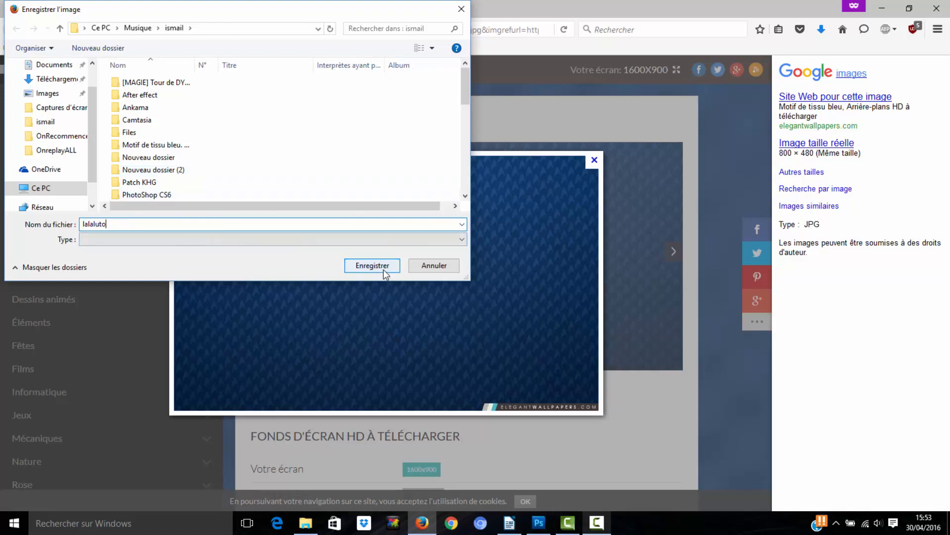
click(373, 265)
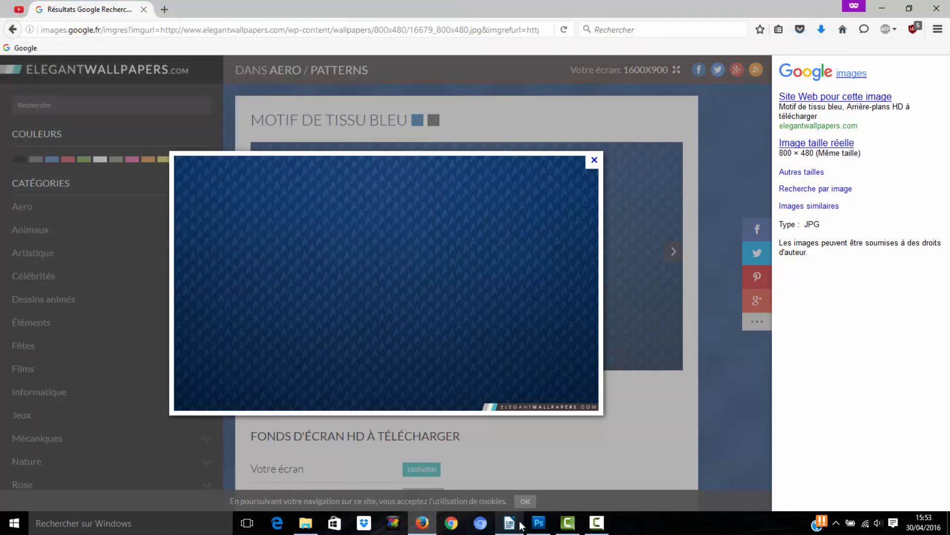
click(539, 523)
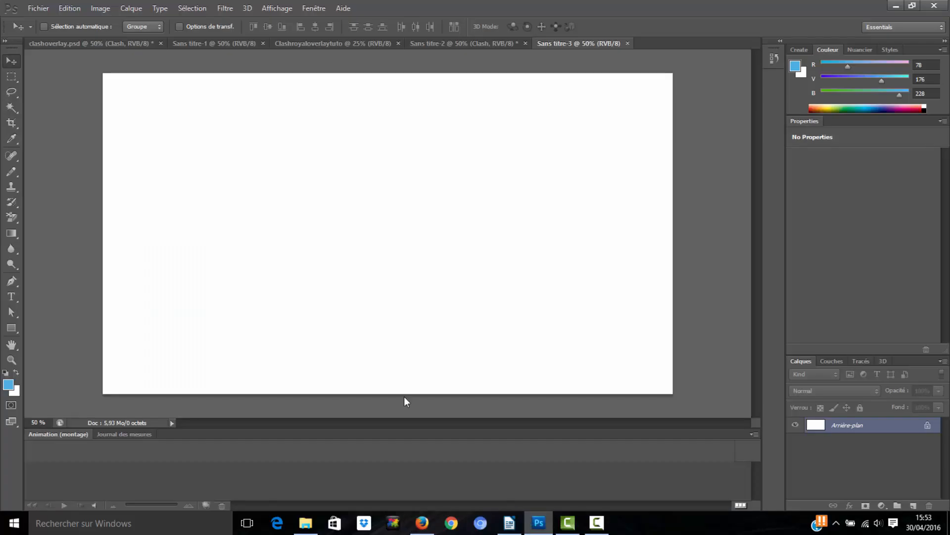
Place the image lalaluto.jpg into the blank document.
click(48, 10)
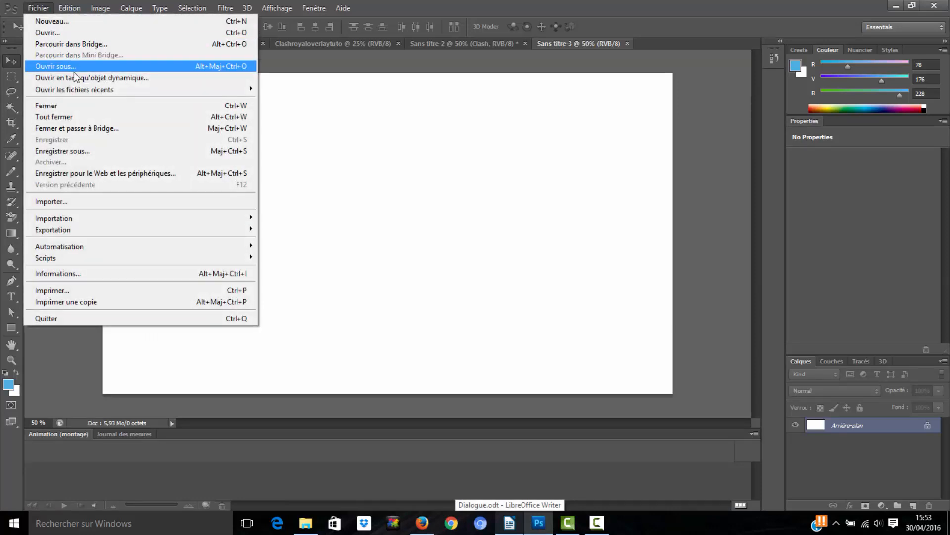
click(91, 199)
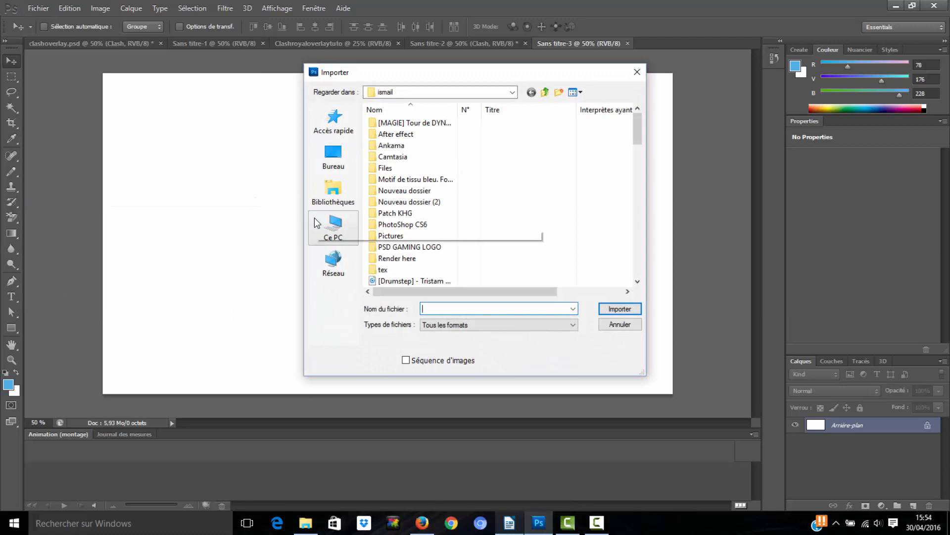
text(lal)
key(Down)
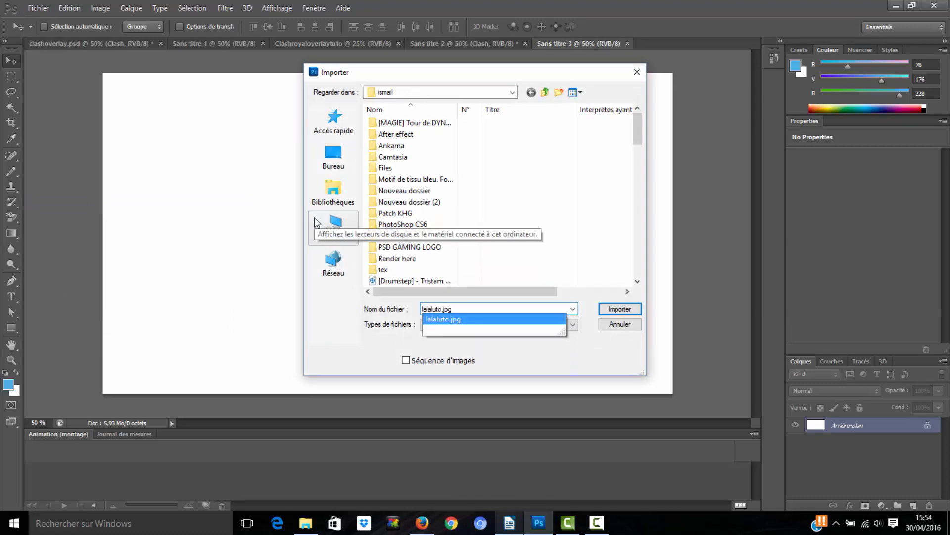
key(Return)
key(Return)
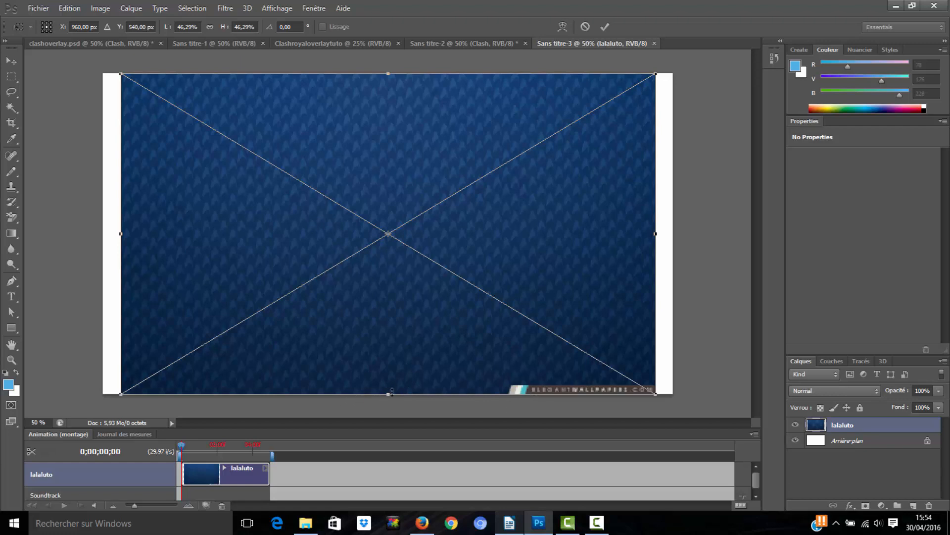
Try stretching the placed wallpaper past the canvas edges to about 52% width and 49% height, and cancel the placement.
drag(388, 395, 389, 402)
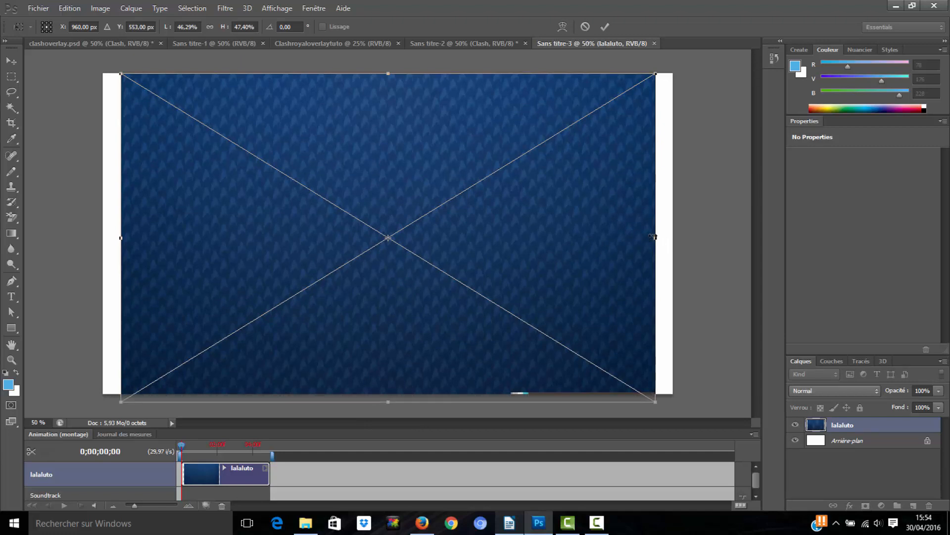
drag(654, 236, 695, 237)
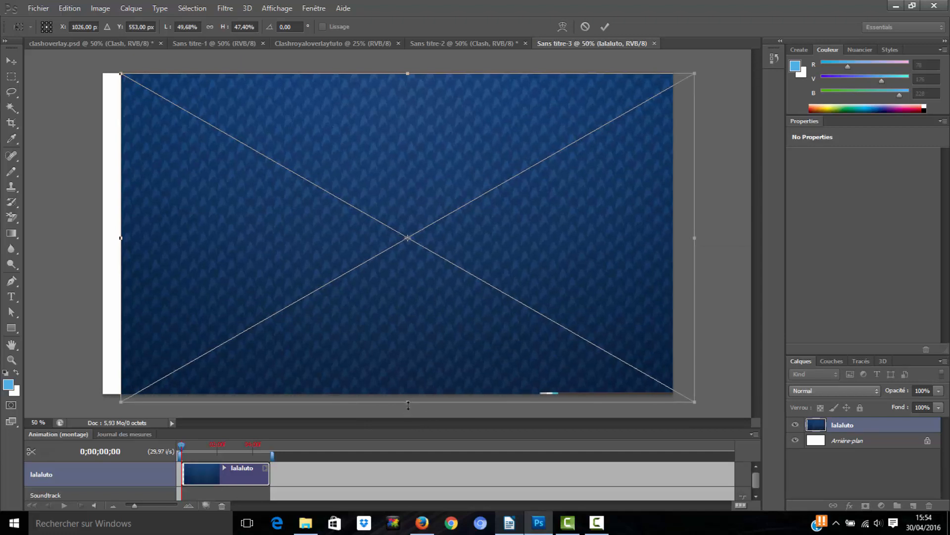
drag(408, 403, 408, 414)
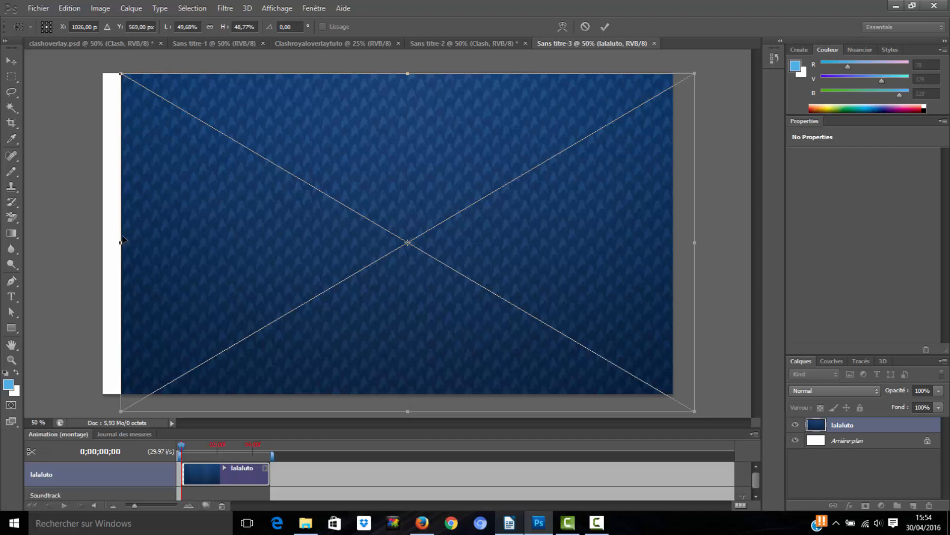
drag(120, 243, 92, 244)
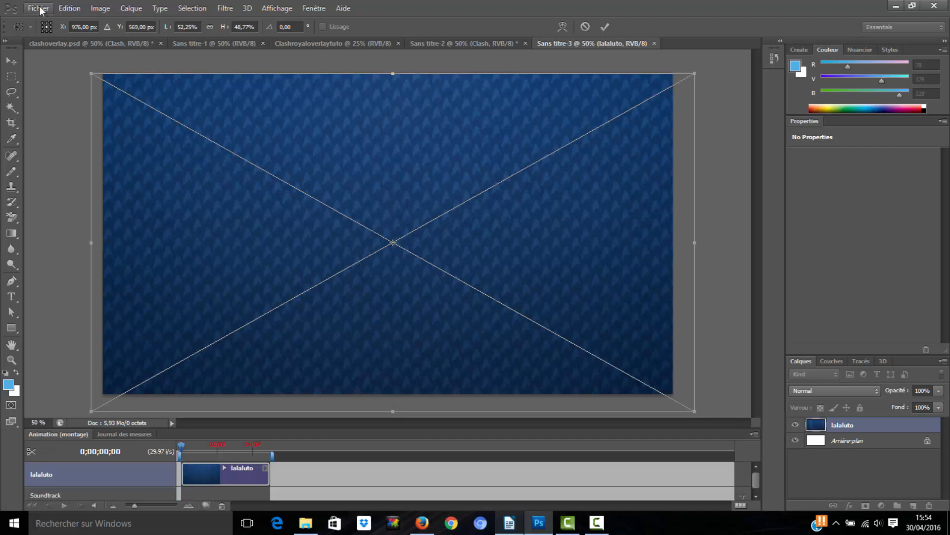
double_click(365, 241)
key(Escape)
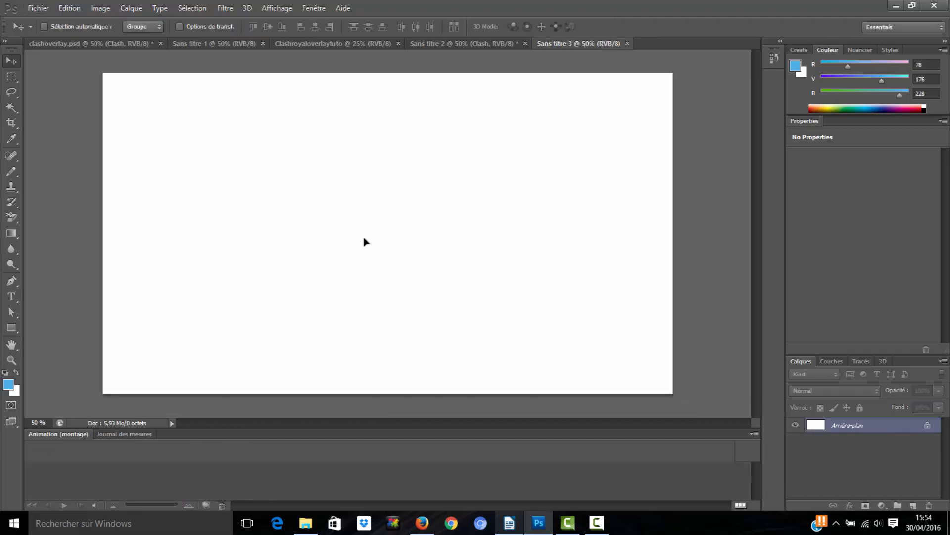
Place the image Bleu-Motif from the ismail folder into the blank document.
click(32, 7)
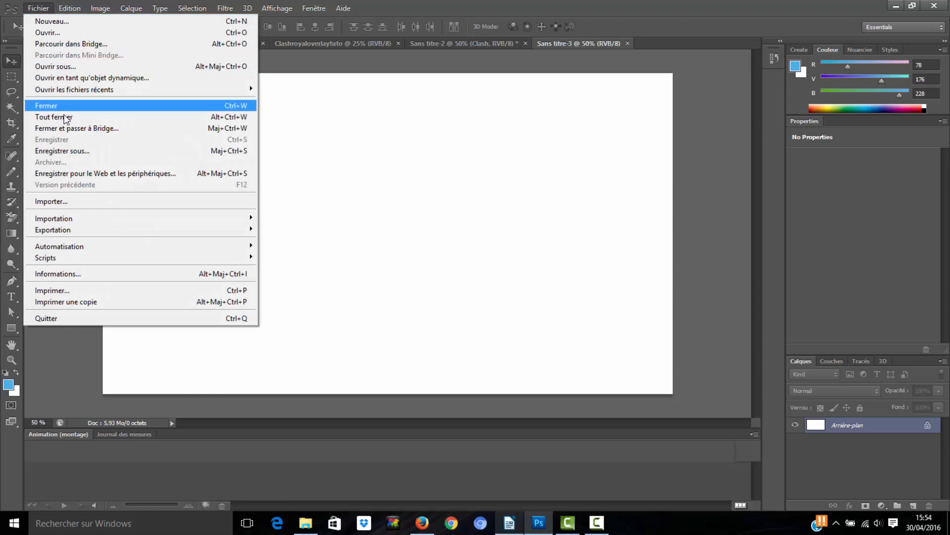
click(84, 200)
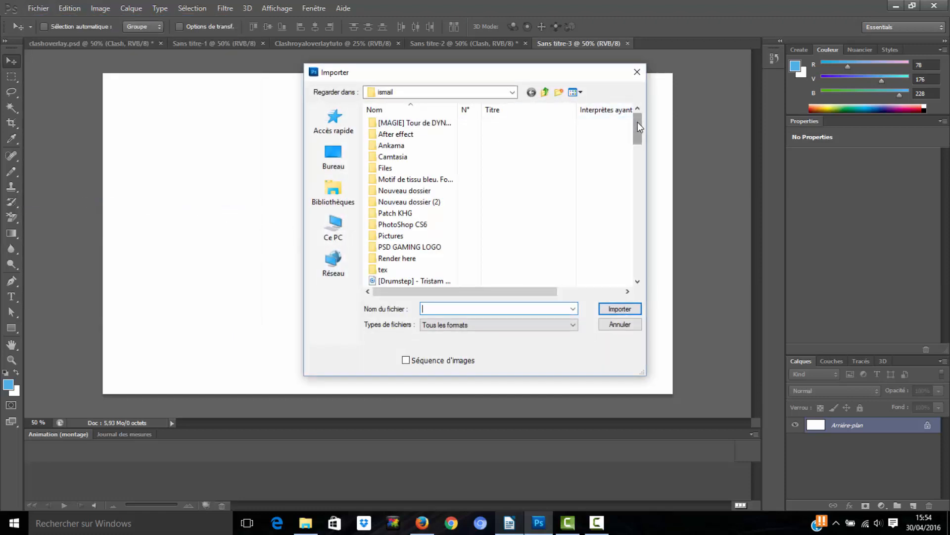
drag(637, 122, 647, 177)
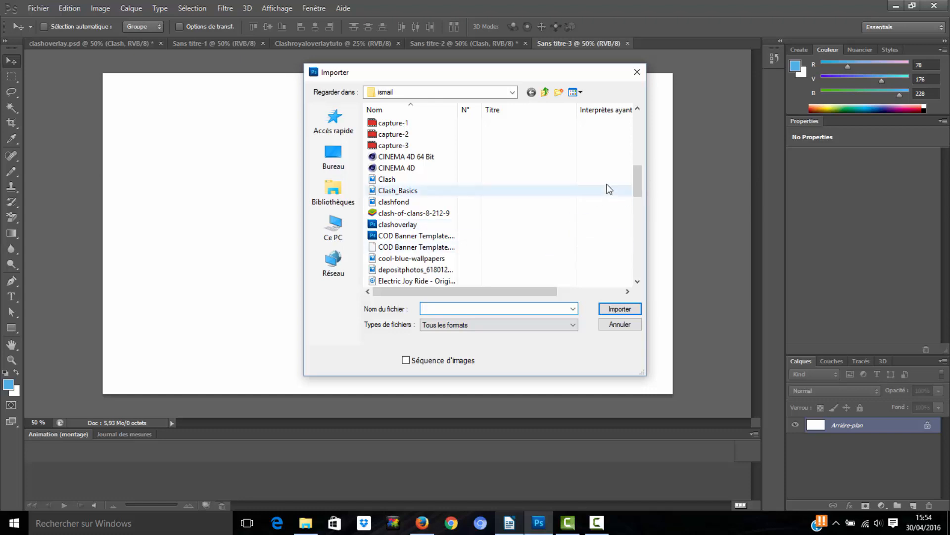
drag(634, 186, 641, 226)
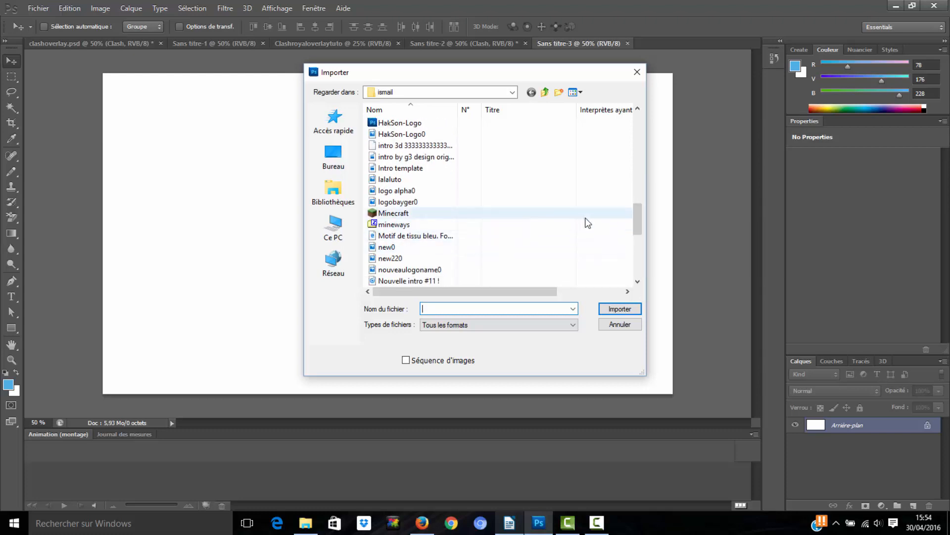
drag(639, 226, 644, 272)
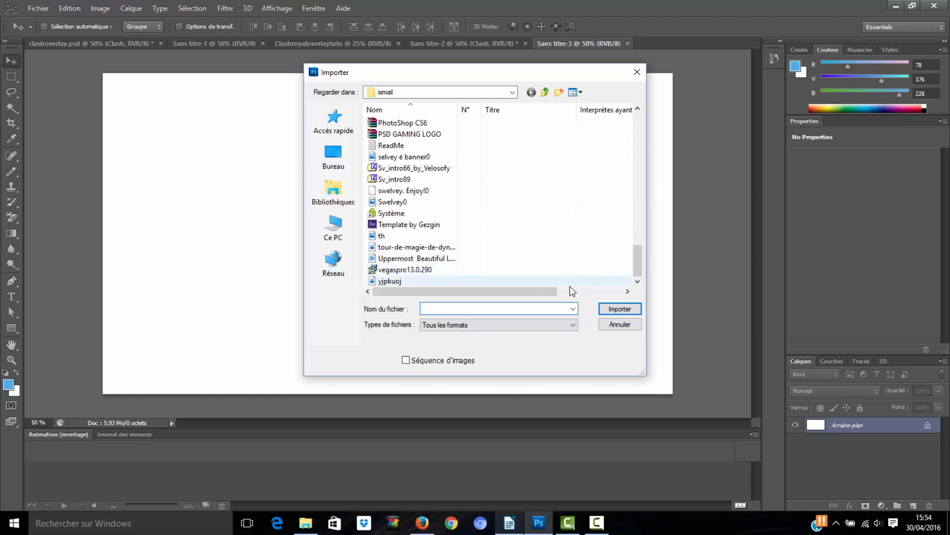
text(wa)
key(BackSpace)
key(BackSpace)
click(480, 280)
key(Up)
key(Up)
key(Up)
key(Up)
key(Up)
key(Up)
key(Up)
key(Up)
key(Up)
key(Up)
key(Up)
key(Up)
key(Up)
key(Up)
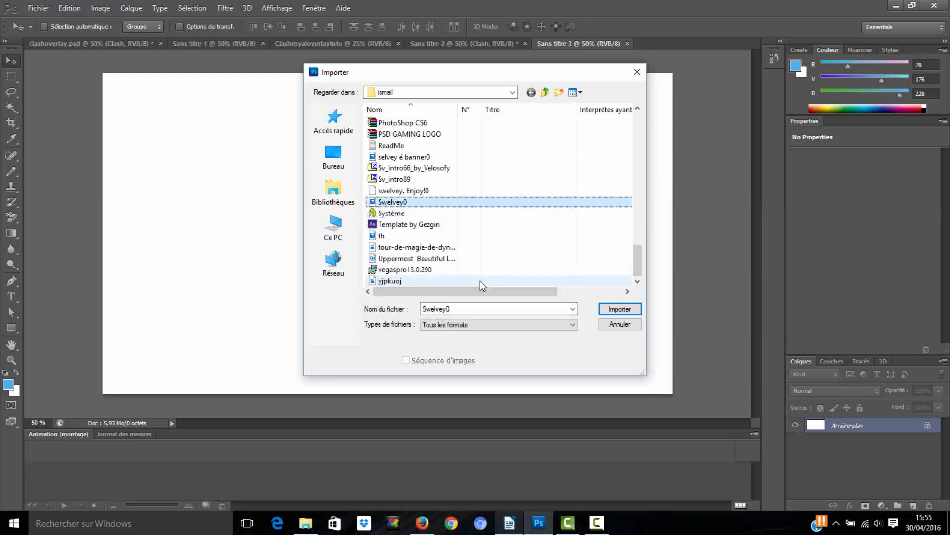
key(Up)
key(Up)
key(Up)
key(Up)
key(Up)
key(Up)
key(Up)
key(Up)
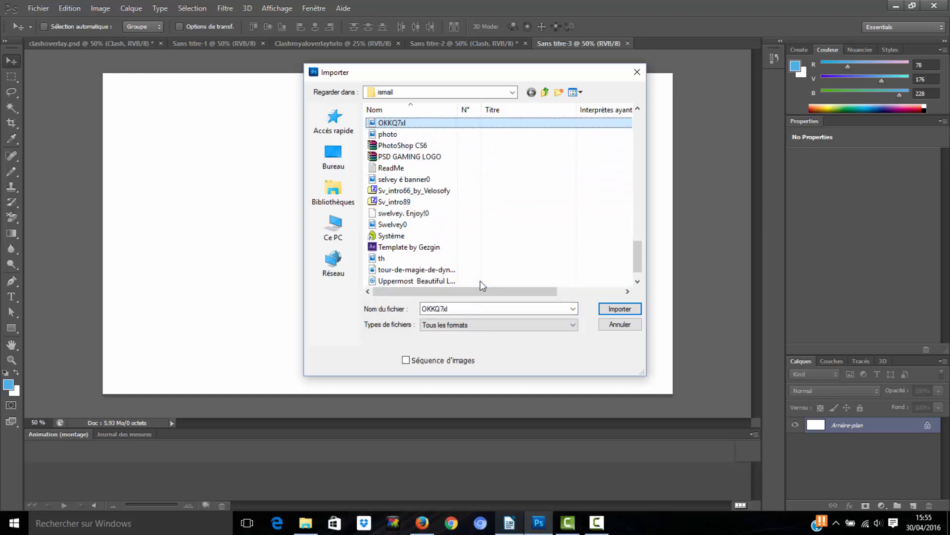
key(Up)
key(Up)
key(Up)
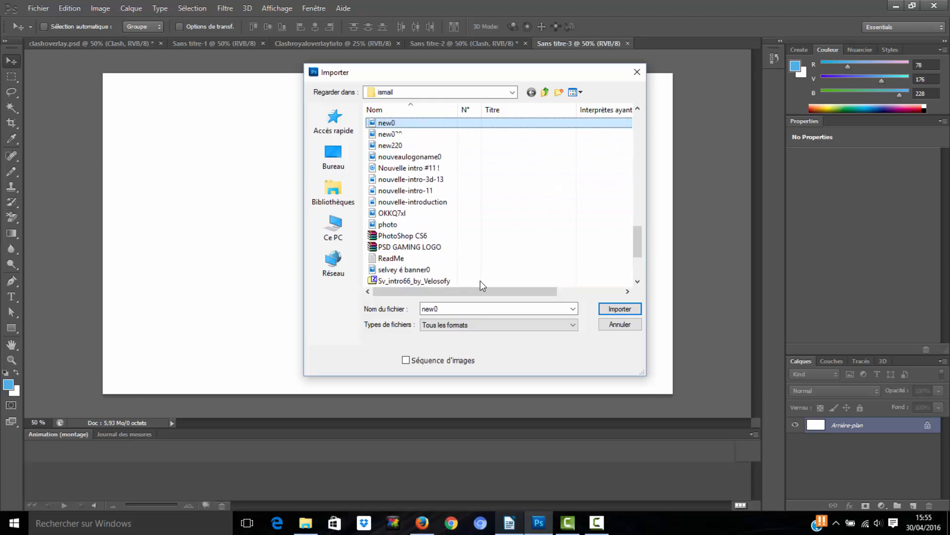
key(Up)
key(Up)
key(Up)
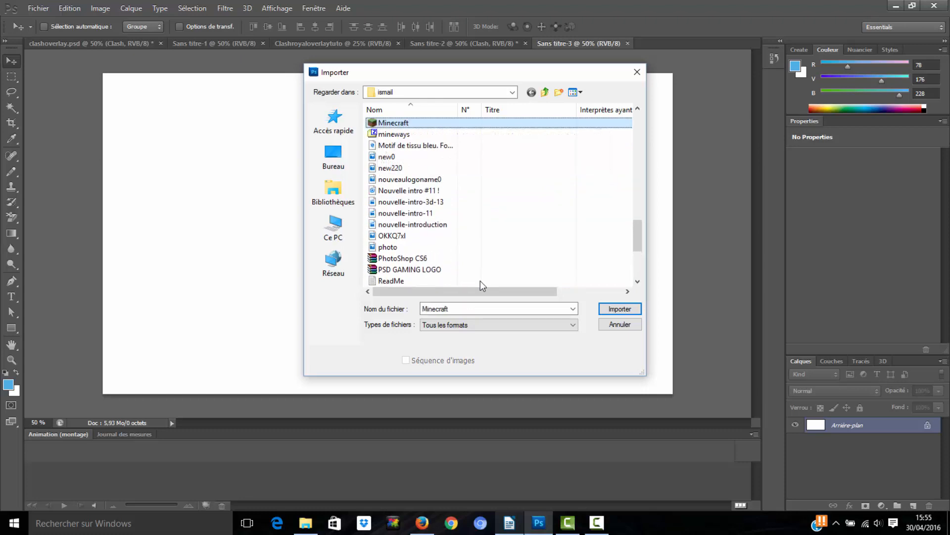
key(Up)
key(Up)
key(Up)
key(Up)
key(Up)
key(Up)
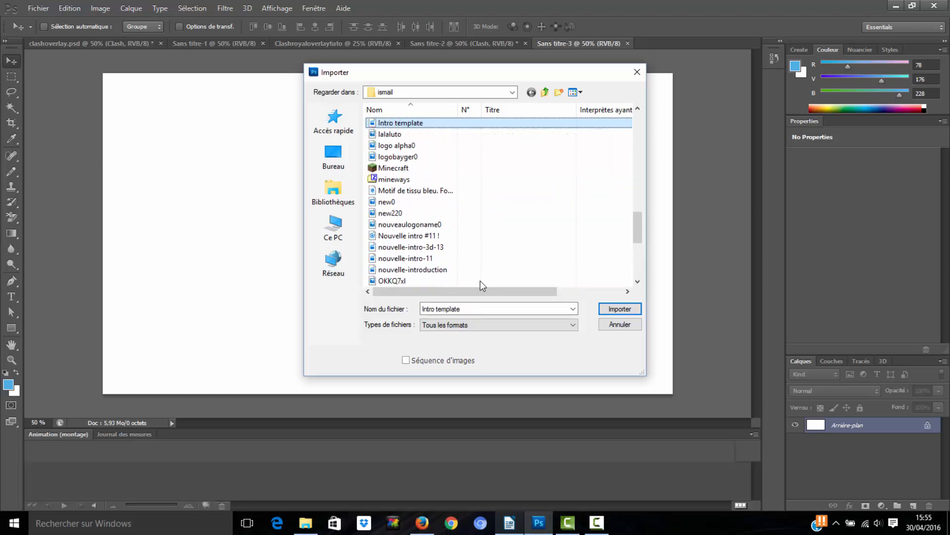
key(Up)
key(Up)
key(Up)
key(Up)
key(Up)
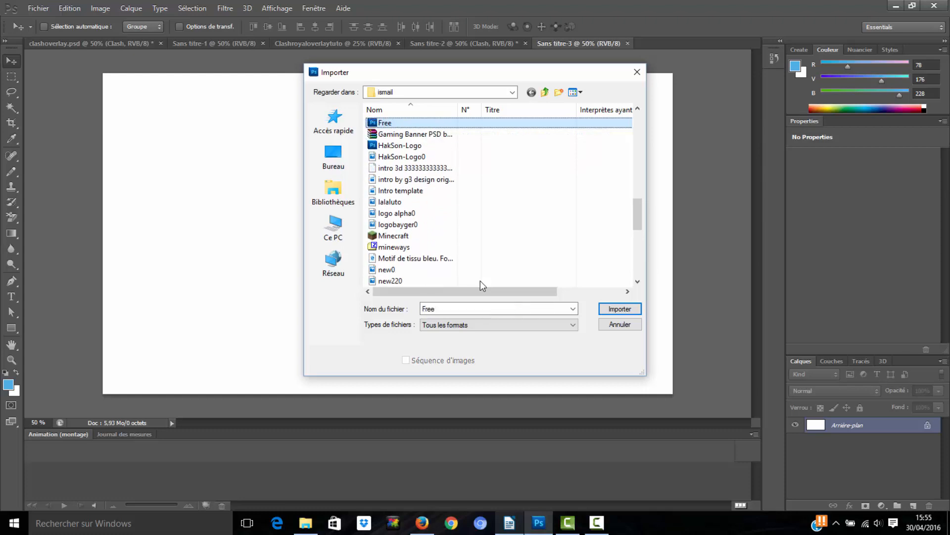
key(Down)
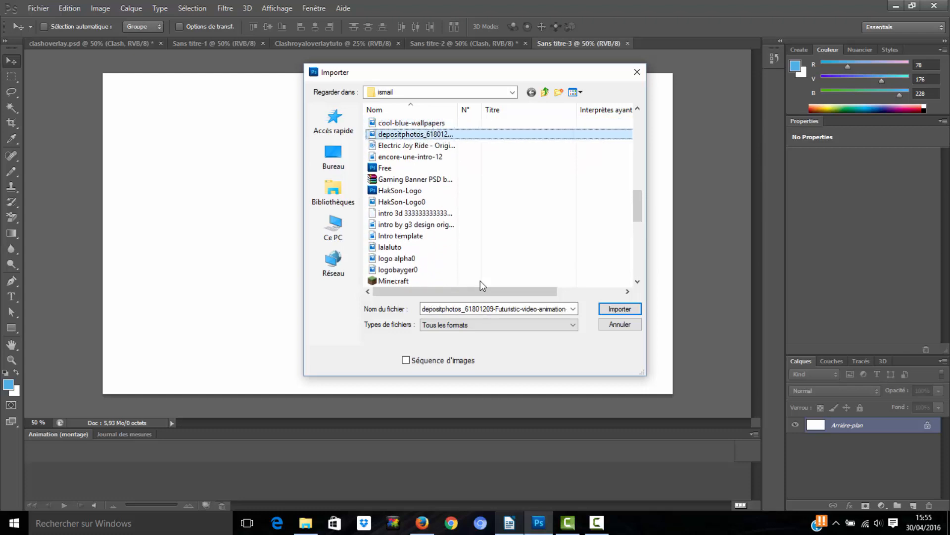
key(Up)
key(Down)
key(Up)
key(Up)
key(Up)
key(Up)
key(Up)
key(Up)
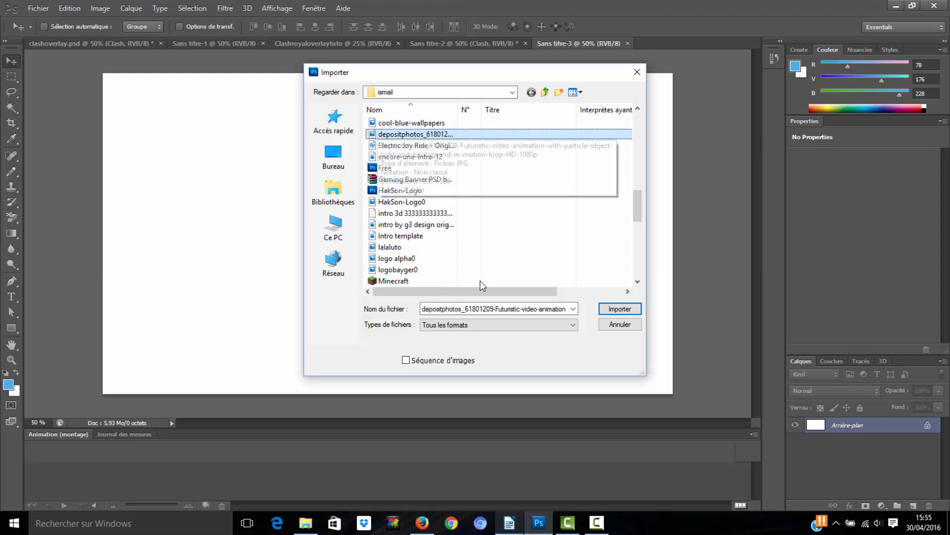
key(Up)
key(Up)
key(Up)
key(Up)
key(Up)
key(Up)
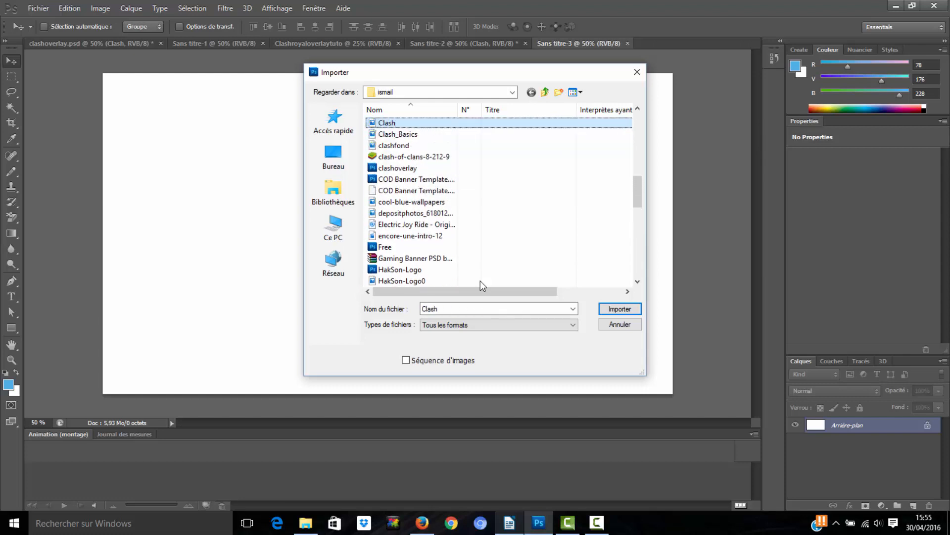
key(Up)
key(Up)
key(Up)
key(Up)
key(Up)
key(Up)
key(Up)
key(Up)
key(Up)
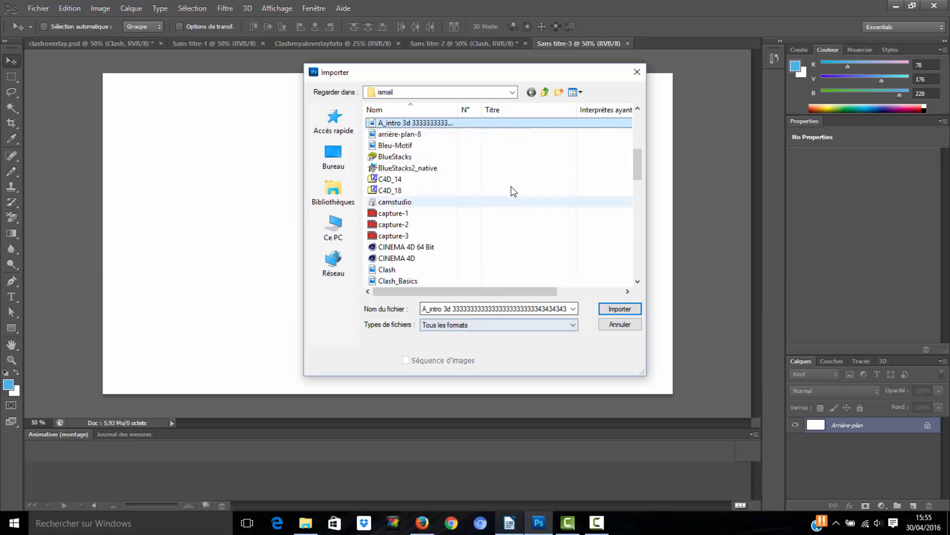
key(Down)
key(Down)
key(Return)
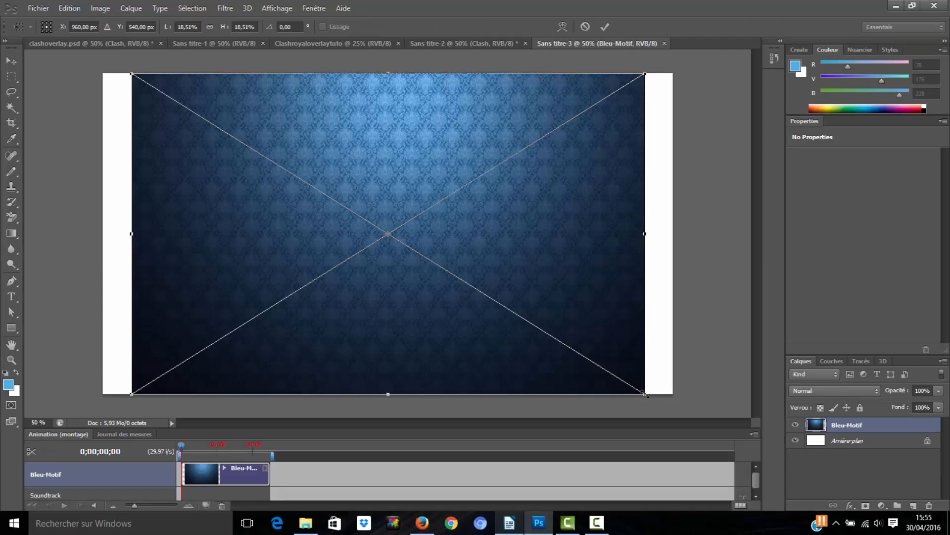
Stretch the placed wallpaper to about 21% width and 20% height to cover the canvas, commit it, and add an empty layer above it.
drag(649, 397, 637, 374)
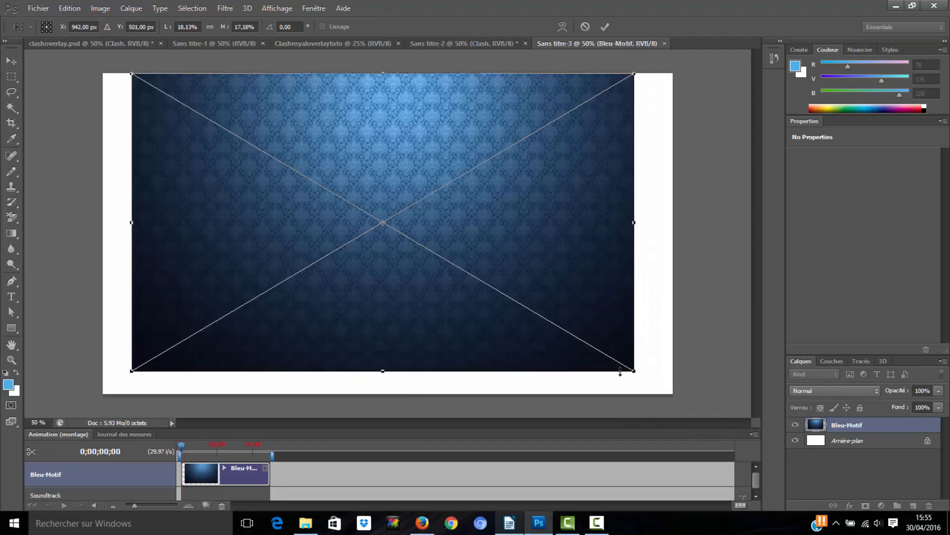
drag(634, 371, 682, 408)
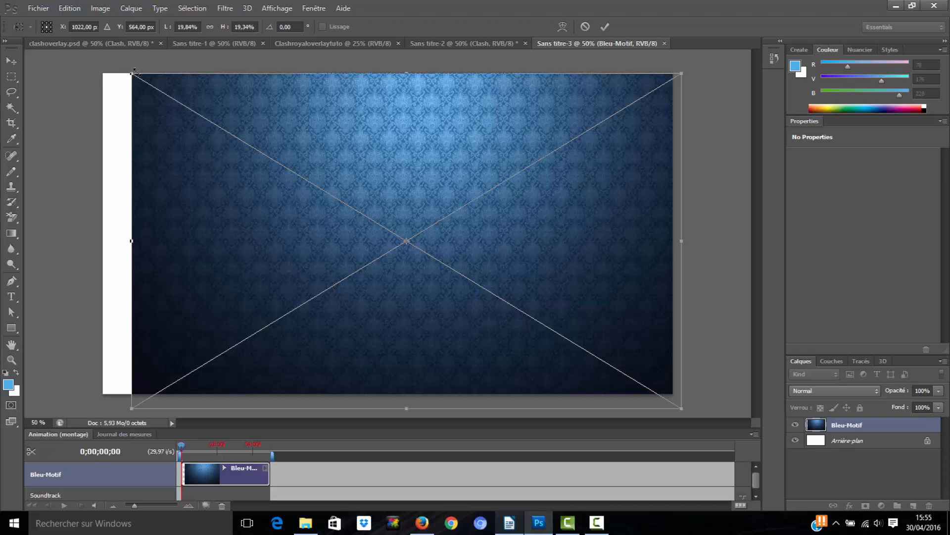
drag(130, 72, 117, 64)
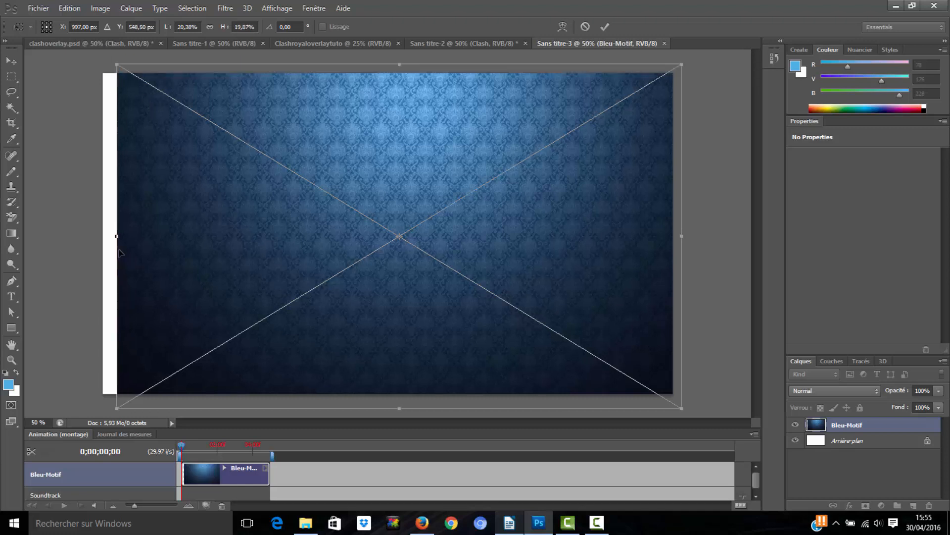
drag(111, 237, 103, 237)
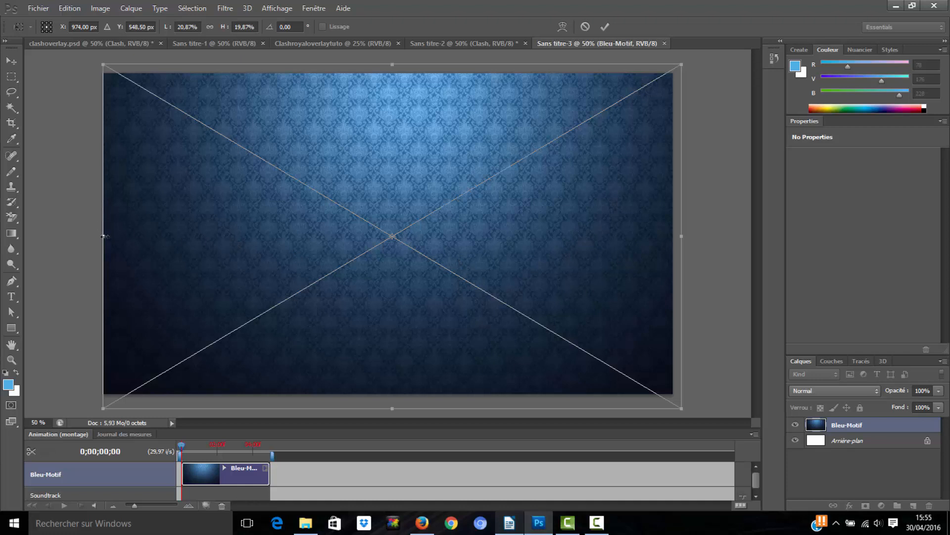
drag(103, 236, 95, 236)
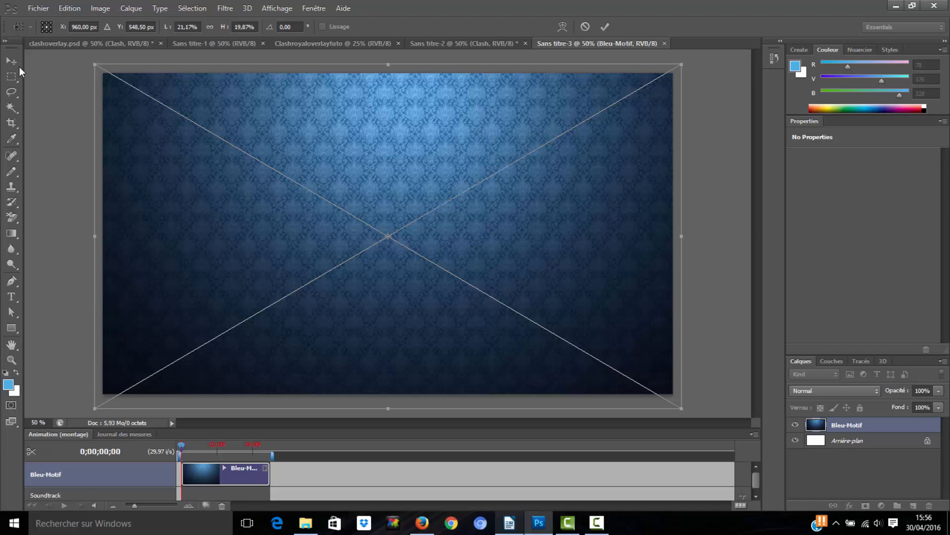
click(13, 65)
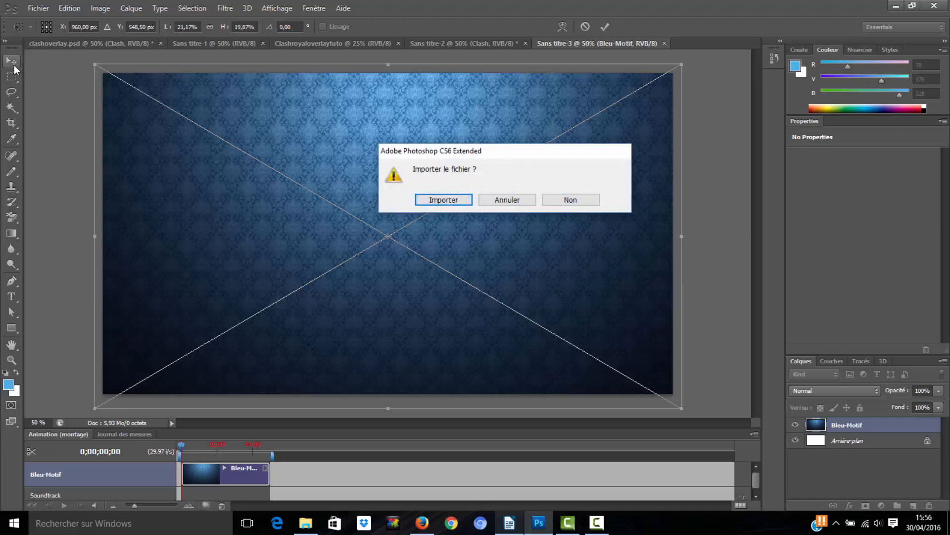
key(Return)
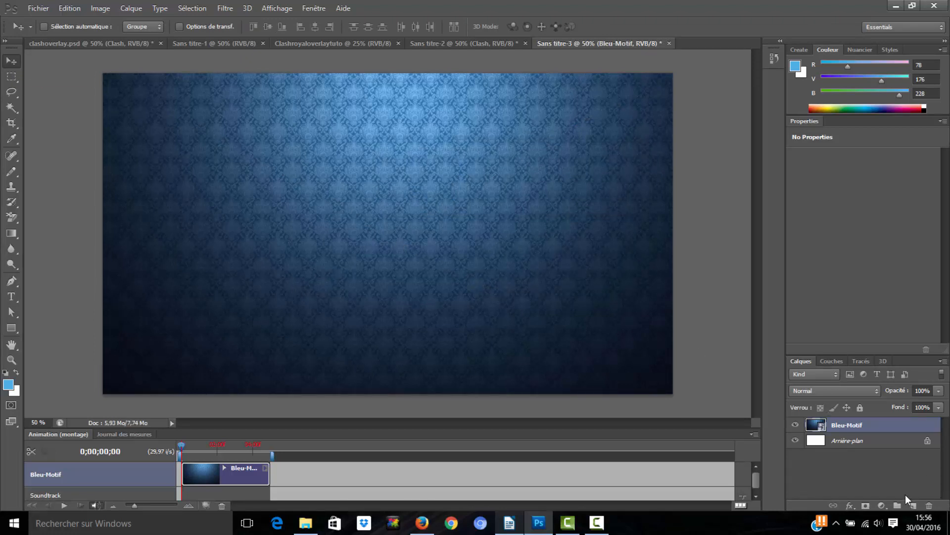
click(913, 505)
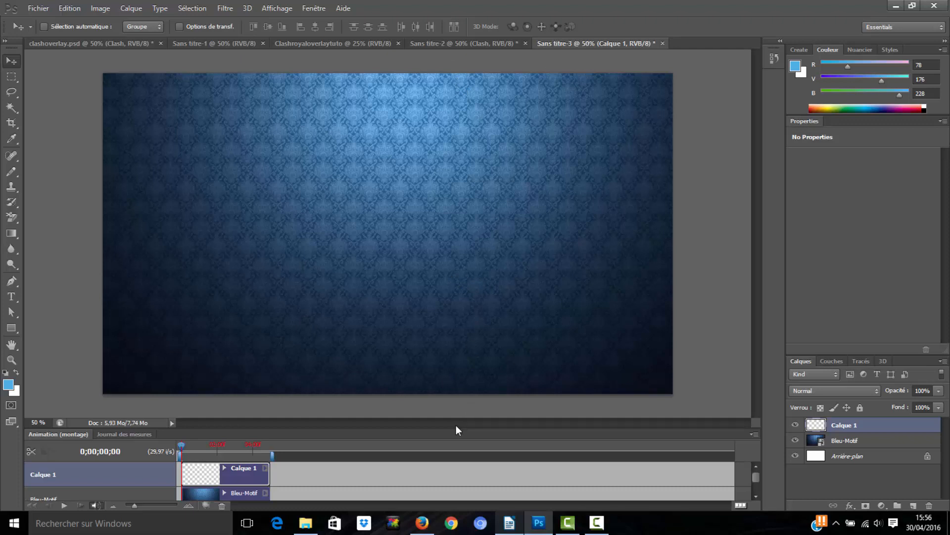
Switch to Firefox, go back to the Google results for "wallpaper bleu motifs" and show the image results.
click(422, 523)
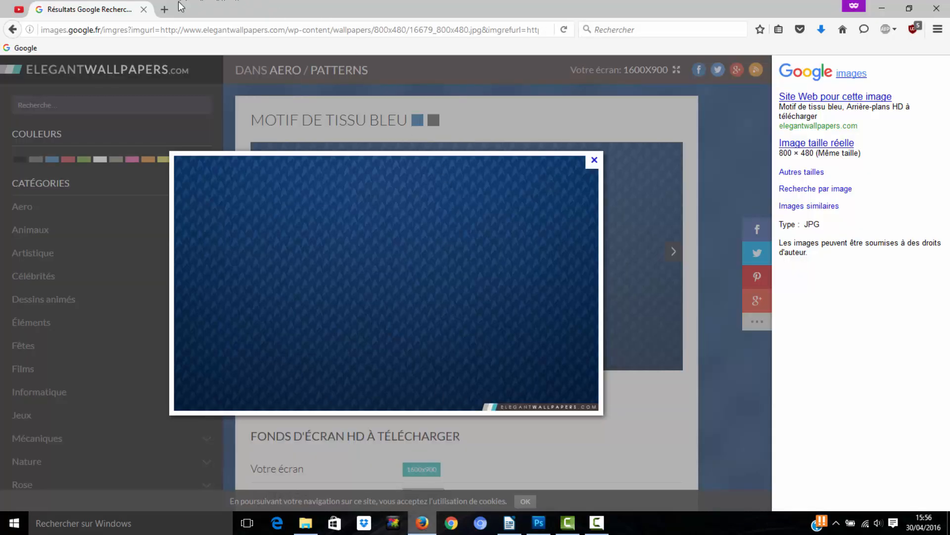
click(13, 30)
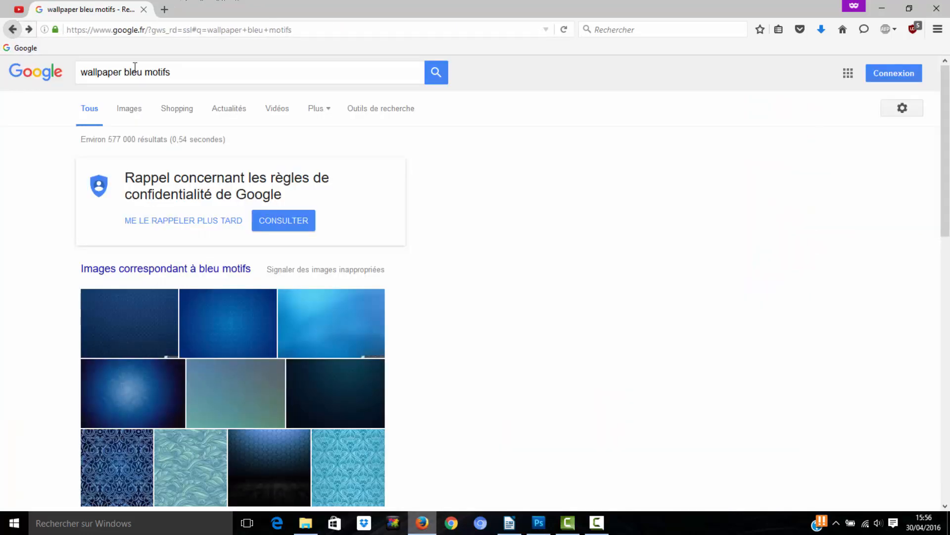
click(127, 109)
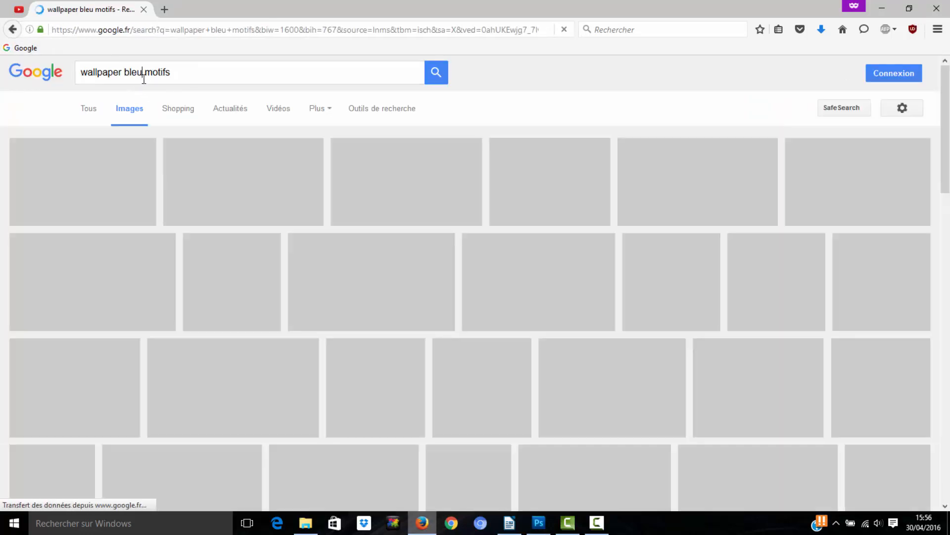
Try to search Google Images for a Clash Royale screenshot with the words "clash royal iphone".
triple_click(144, 79)
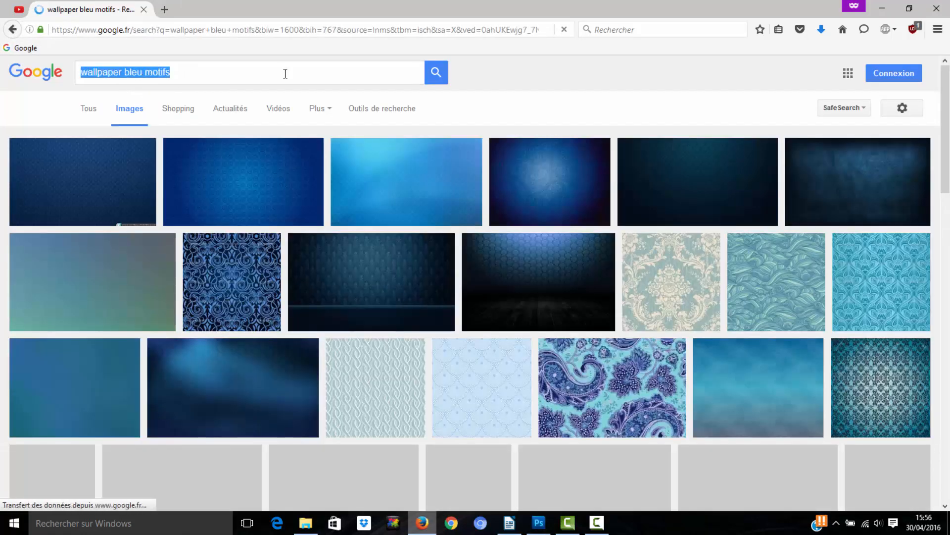
text(pture c)
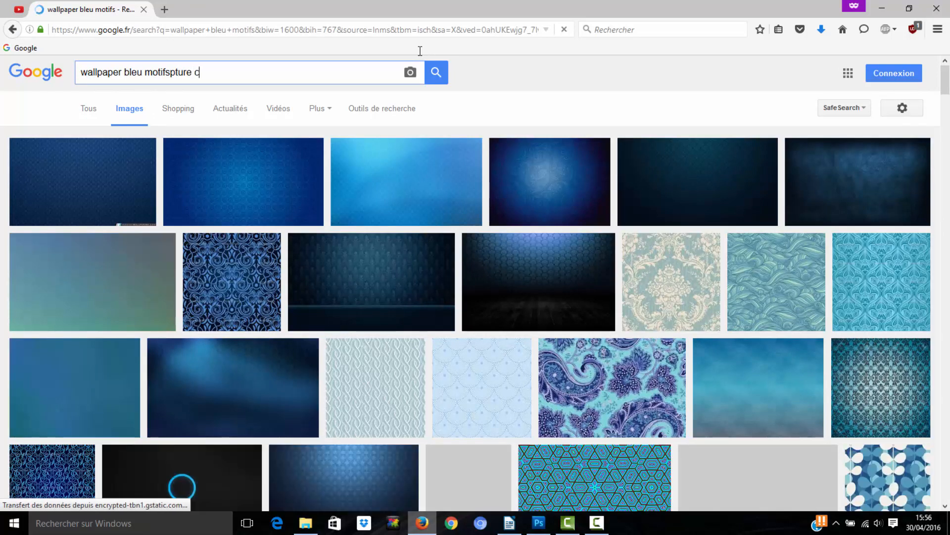
text(lash royal ip)
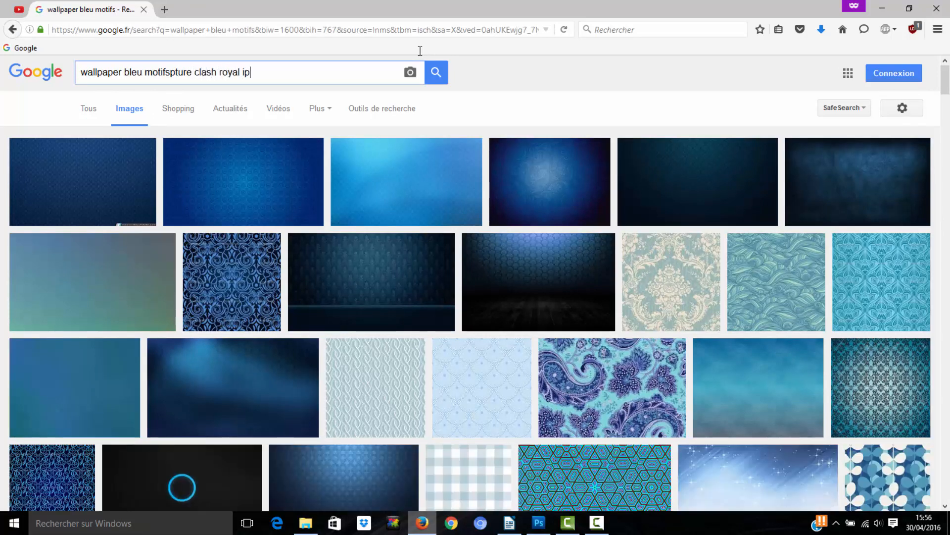
text(hone)
key(Return)
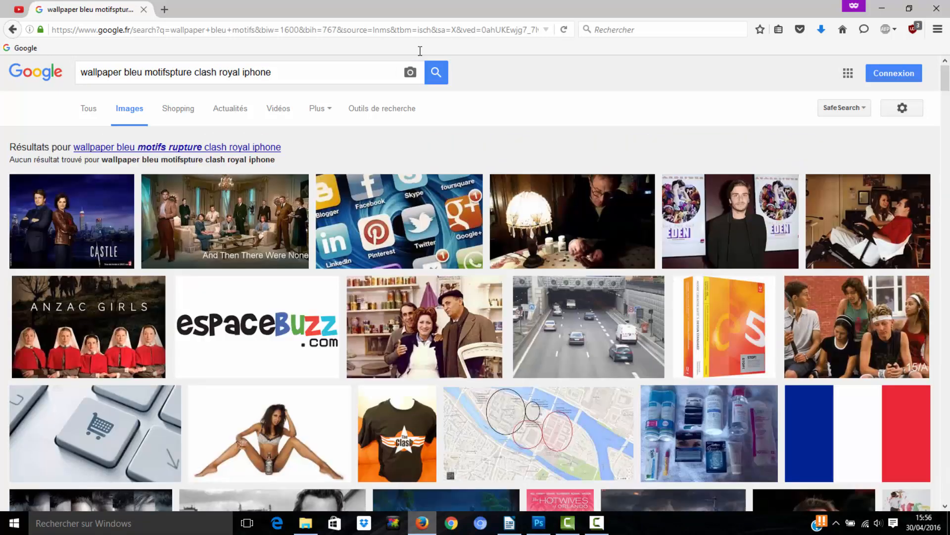
Replace the whole query and search Google Images for "capture clash royal android".
triple_click(324, 78)
double_click(323, 78)
click(324, 78)
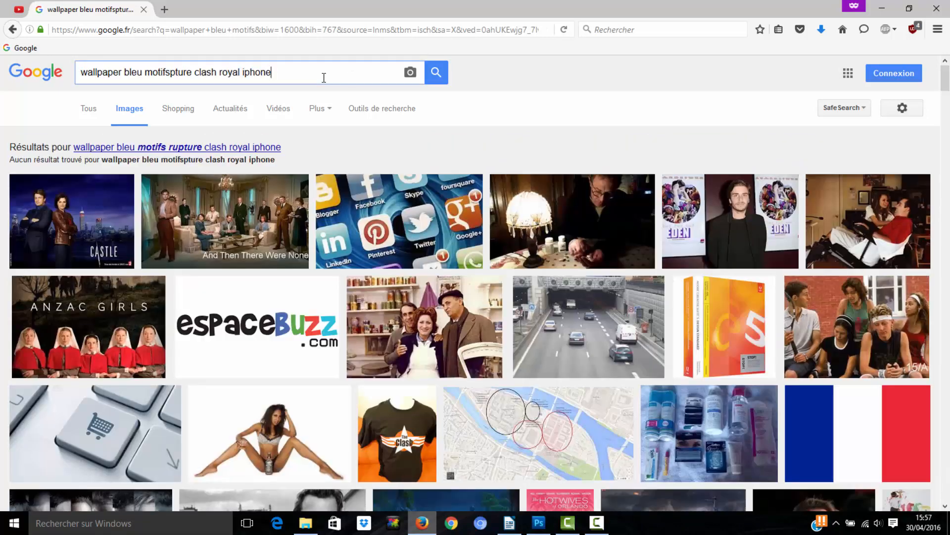
triple_click(323, 78)
text(ca)
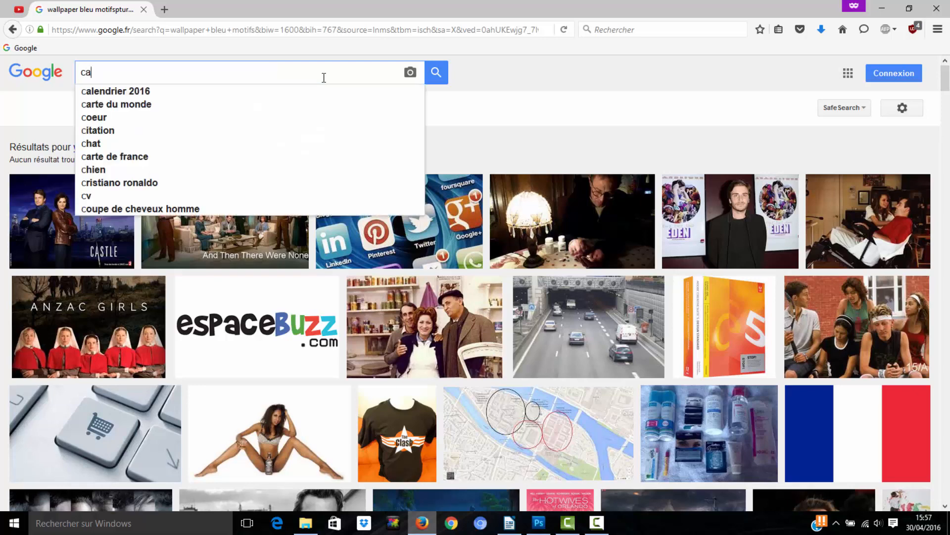
text(pture clash r)
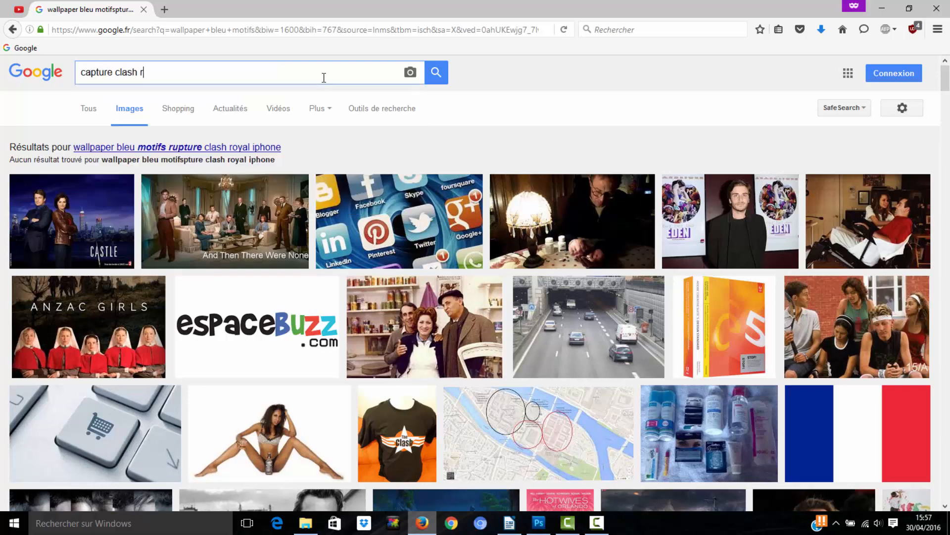
text(oyal android)
key(Return)
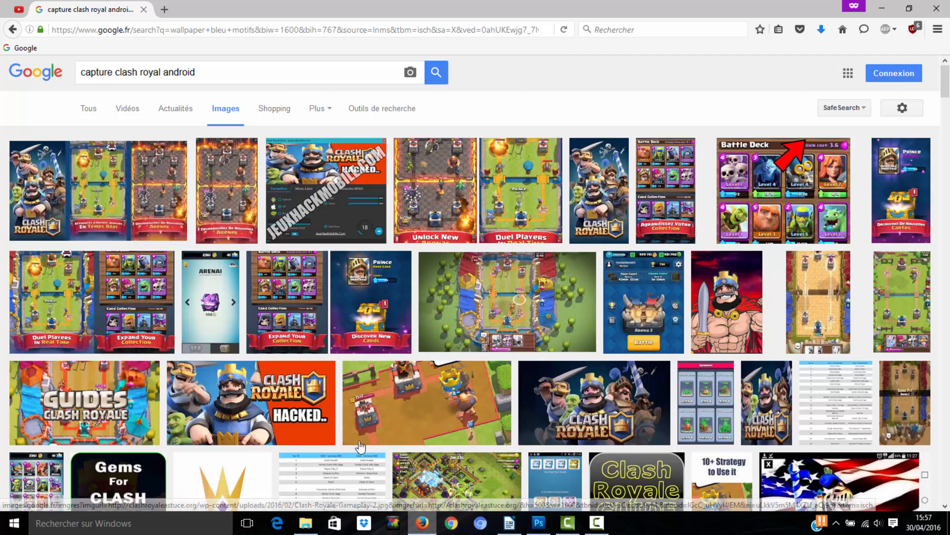
Preview the Prince card image and the Arena 2 home screenshot, going back to the image results after each.
click(367, 312)
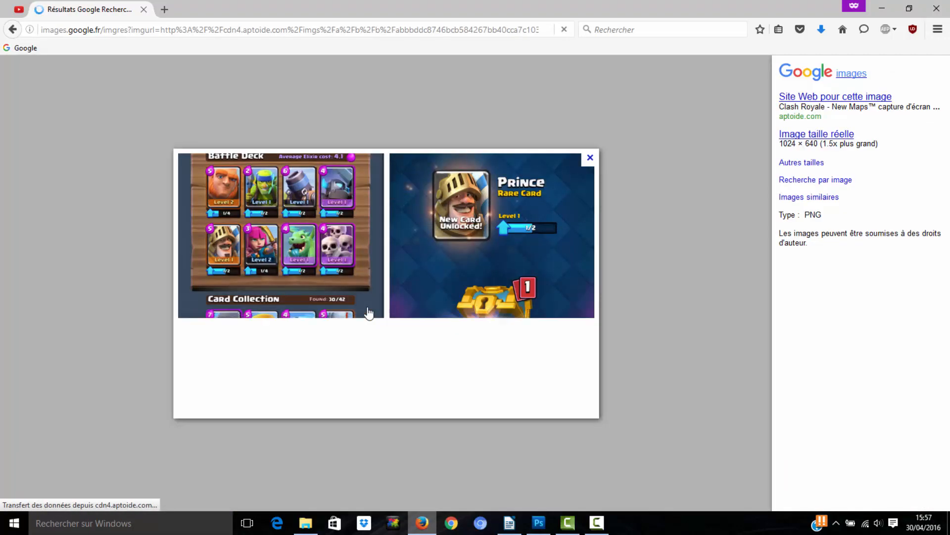
click(13, 29)
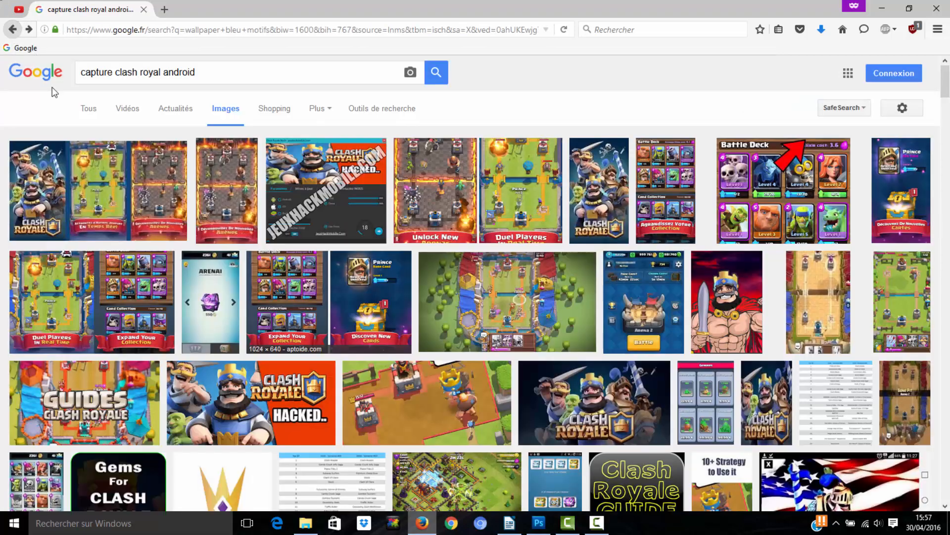
click(661, 329)
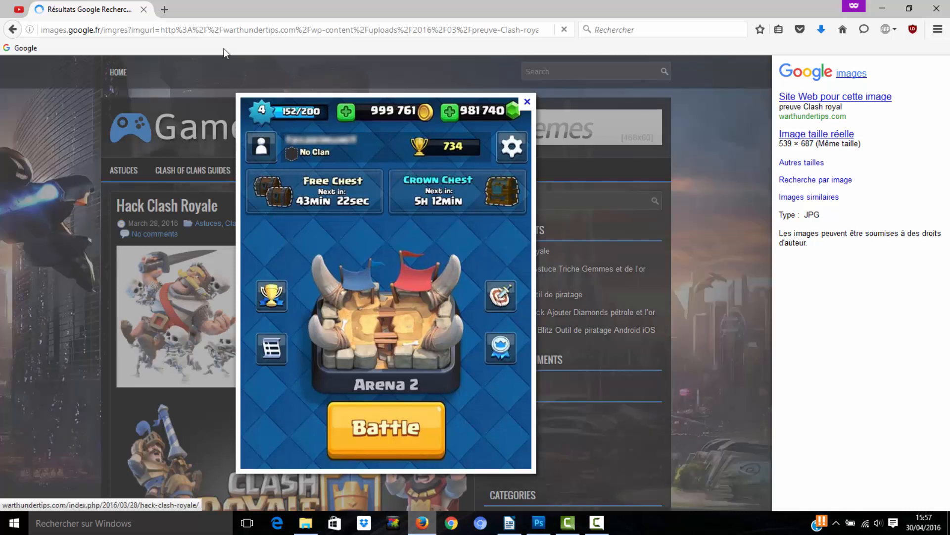
click(13, 29)
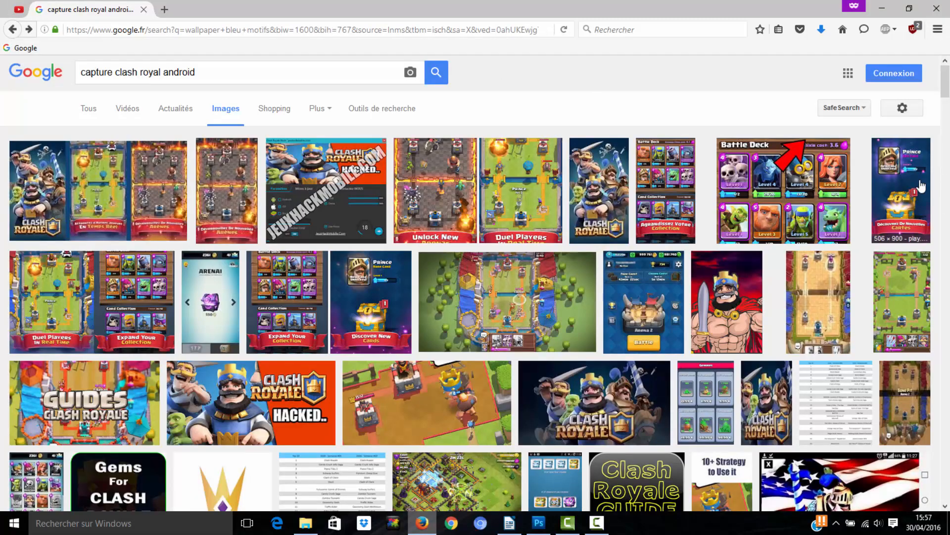
Save the 300 × 225 Clash Royale loading-screen image from hellocoton.fr to the personal folder under Musique and switch to Photoshop.
drag(945, 82, 947, 175)
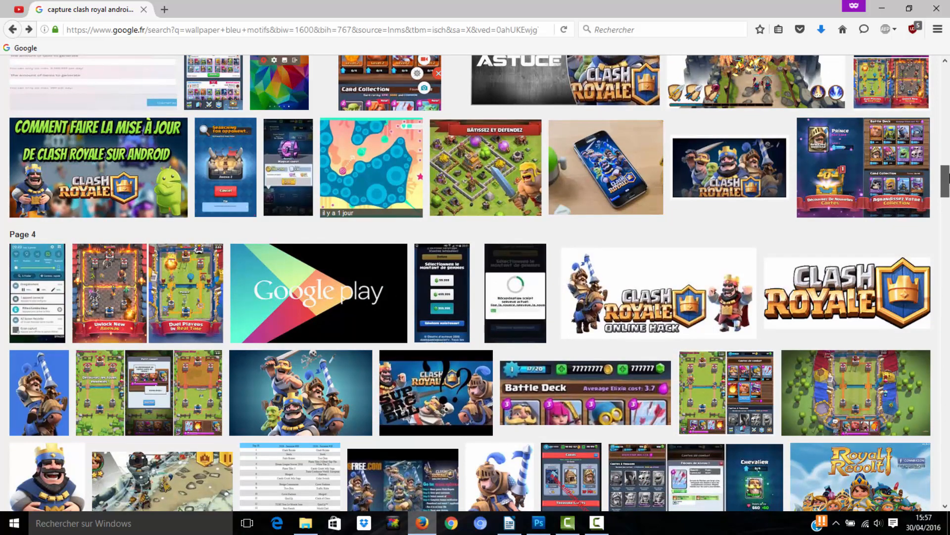
drag(948, 178, 949, 206)
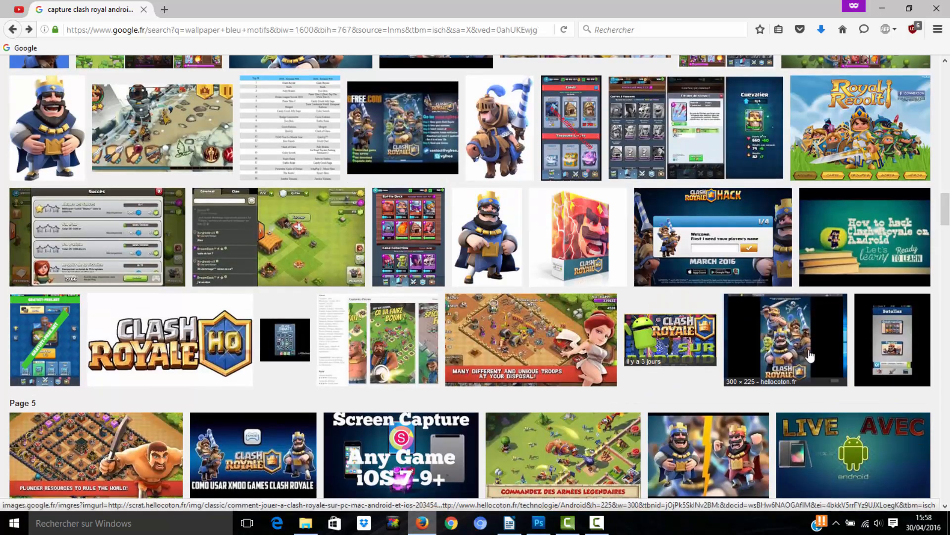
click(795, 312)
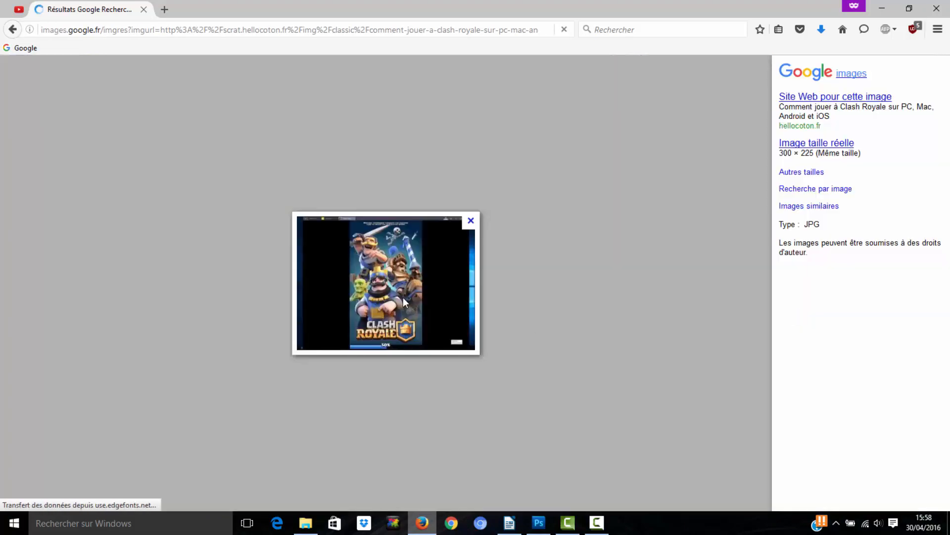
right_click(403, 297)
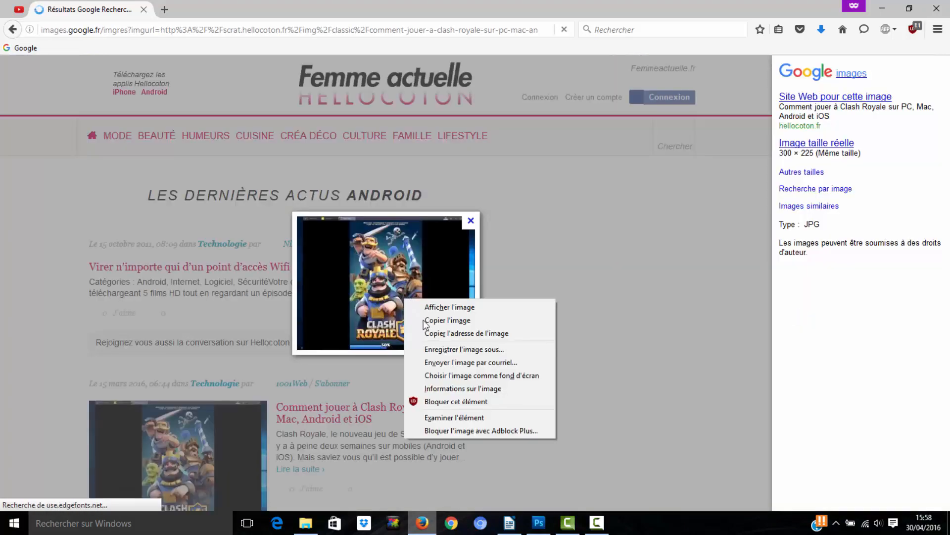
click(445, 344)
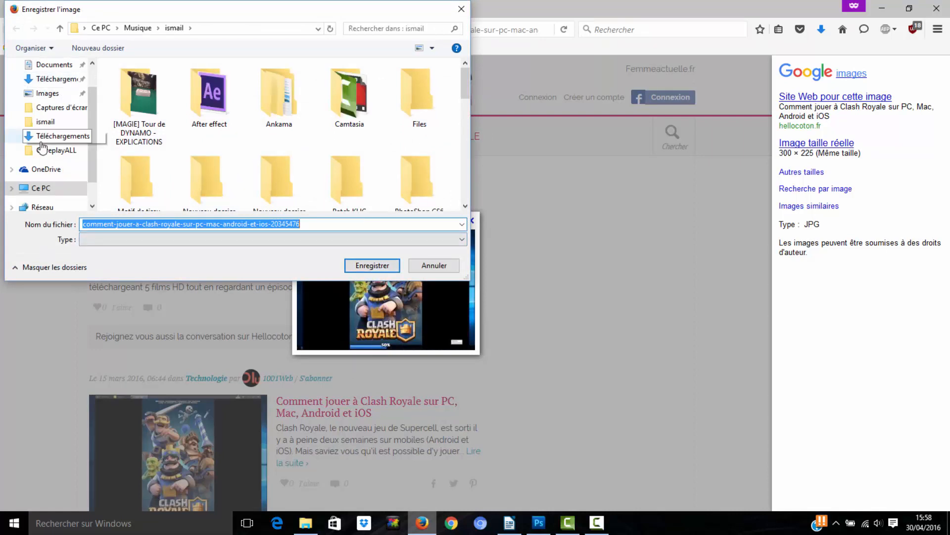
click(57, 122)
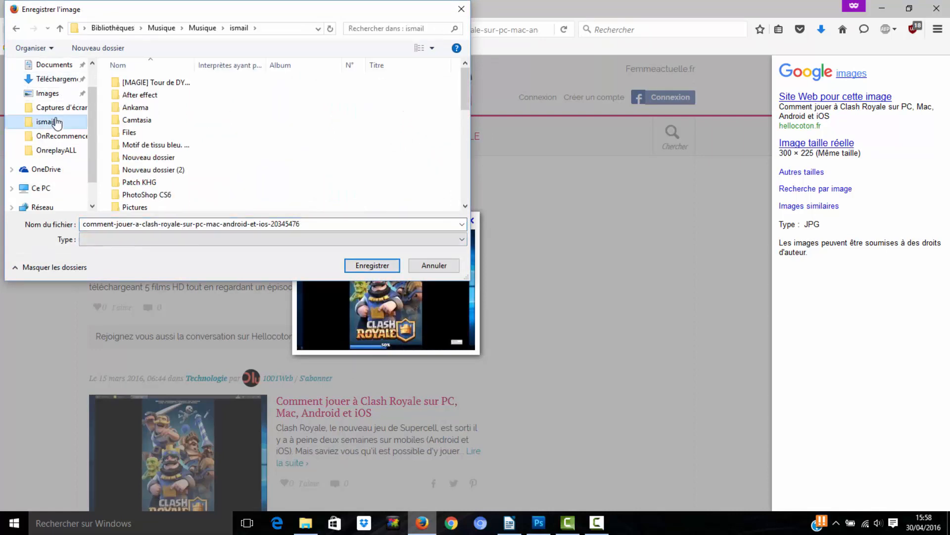
click(367, 267)
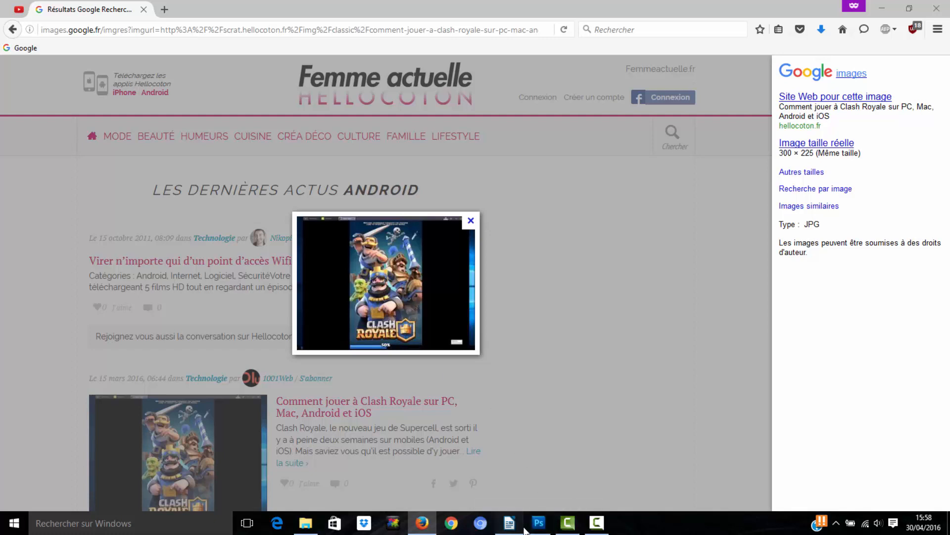
click(539, 522)
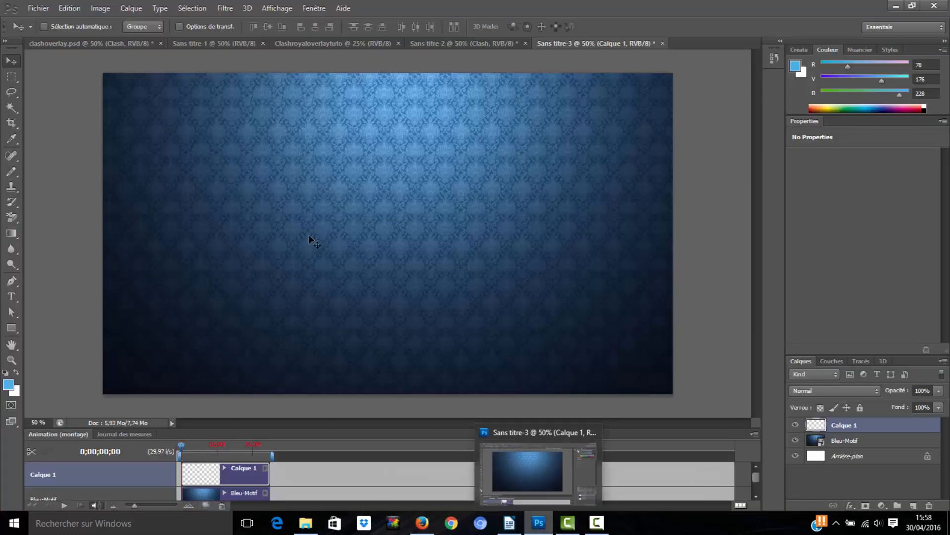
Place the saved file comment-jouer-a-clash-royale-sur-pc-mac-android-et-ios-20345476.jpg into the overlay document.
click(49, 5)
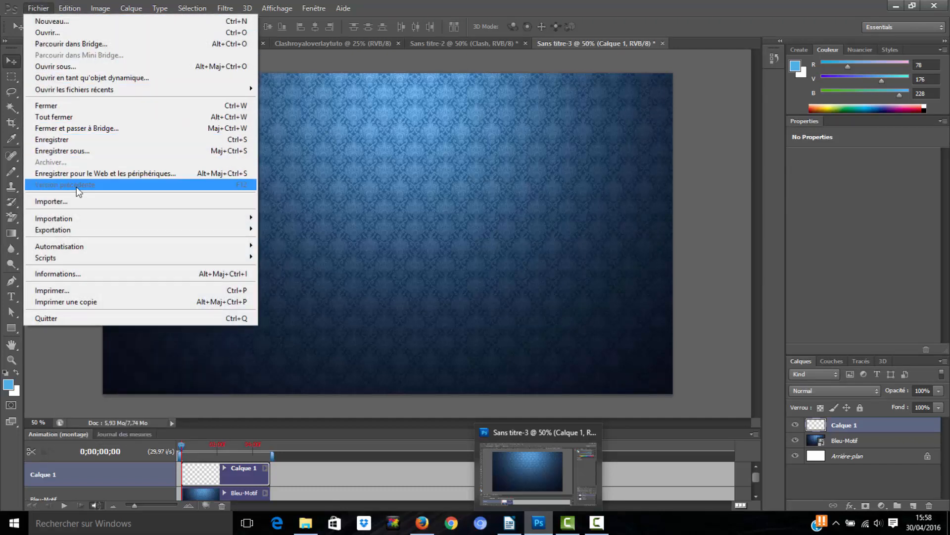
click(76, 201)
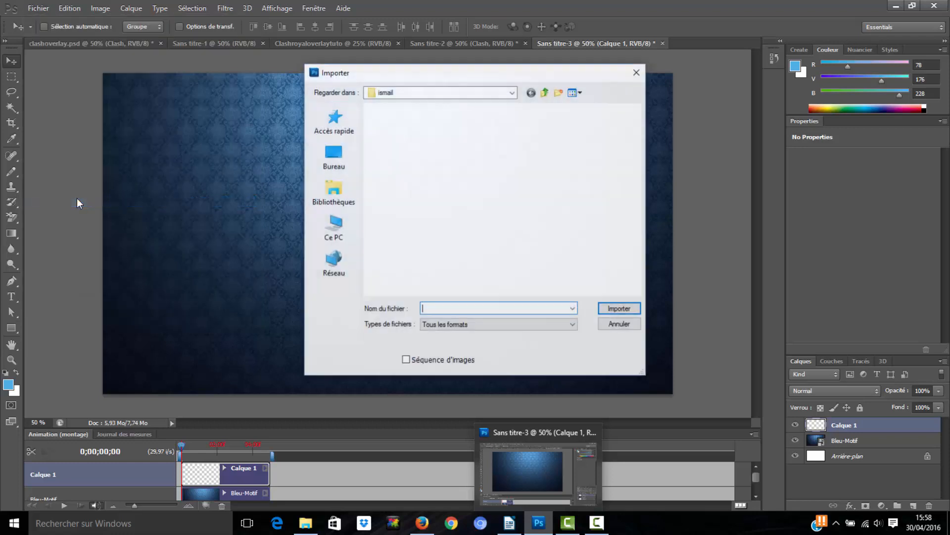
text(comm)
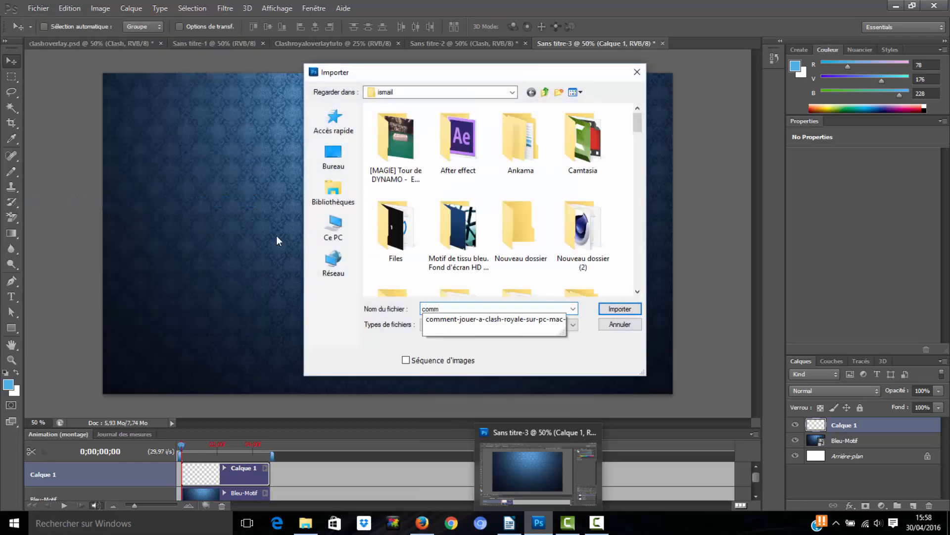
click(530, 319)
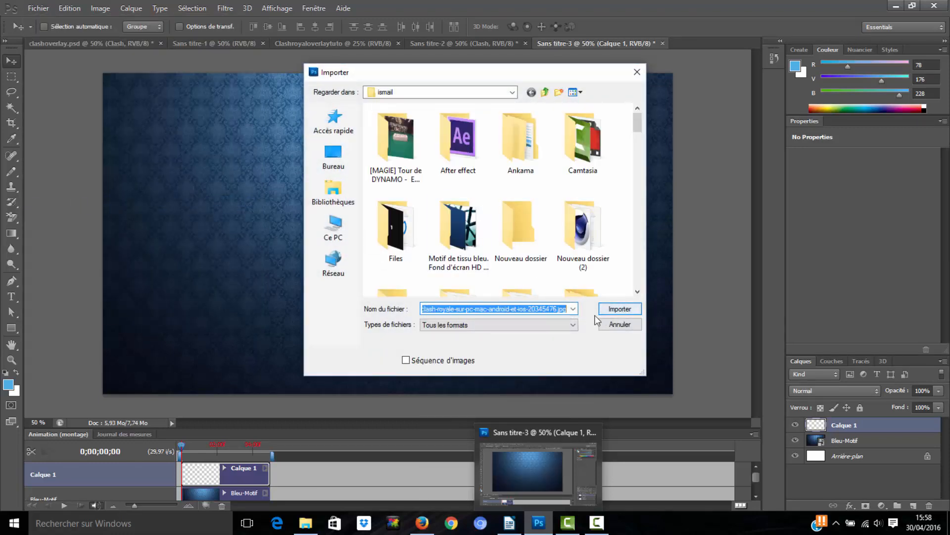
click(619, 312)
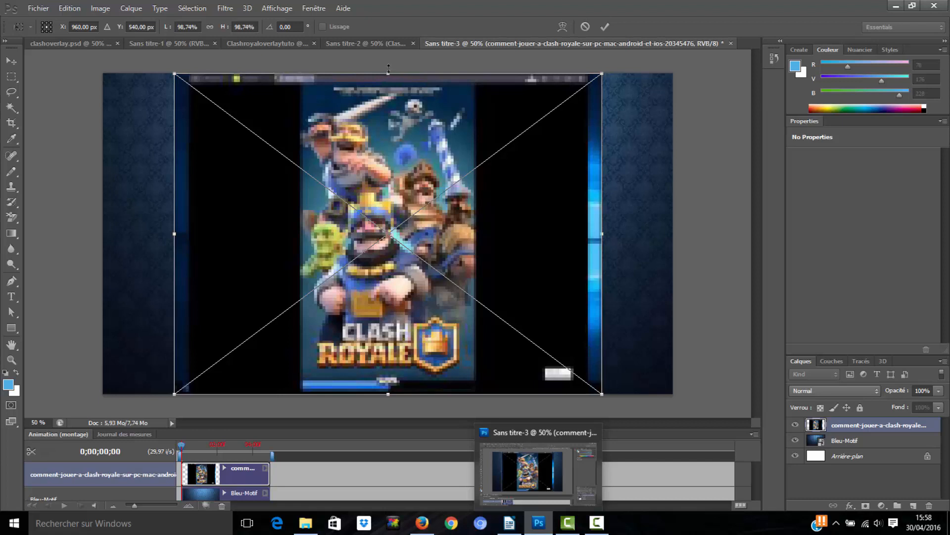
Stretch the placed Clash Royale image vertically to about 103% height, past the canvas edges, and commit it.
drag(389, 68, 388, 60)
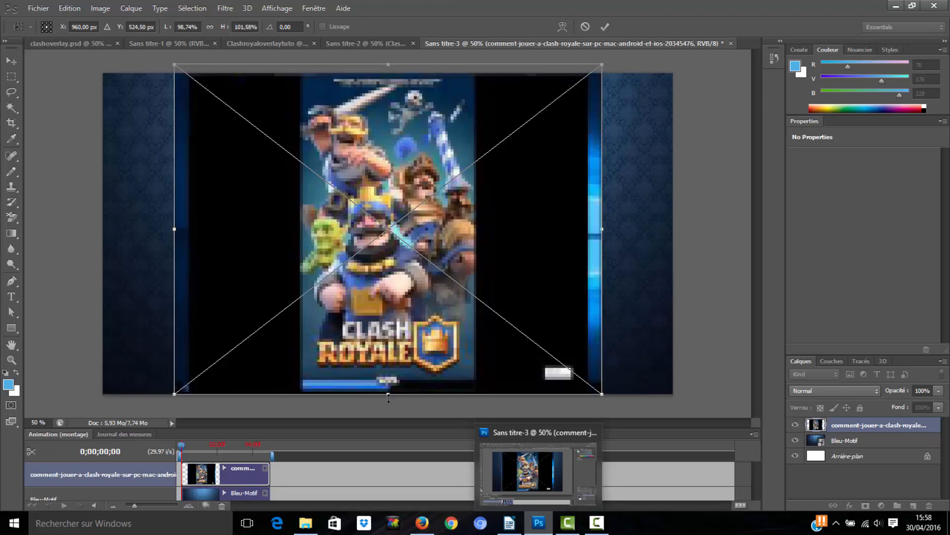
drag(388, 396, 389, 401)
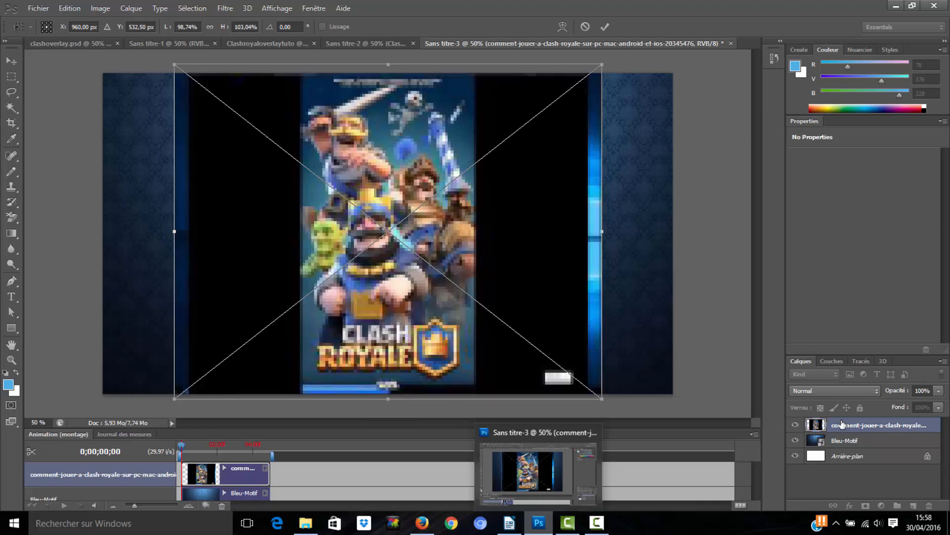
key(Return)
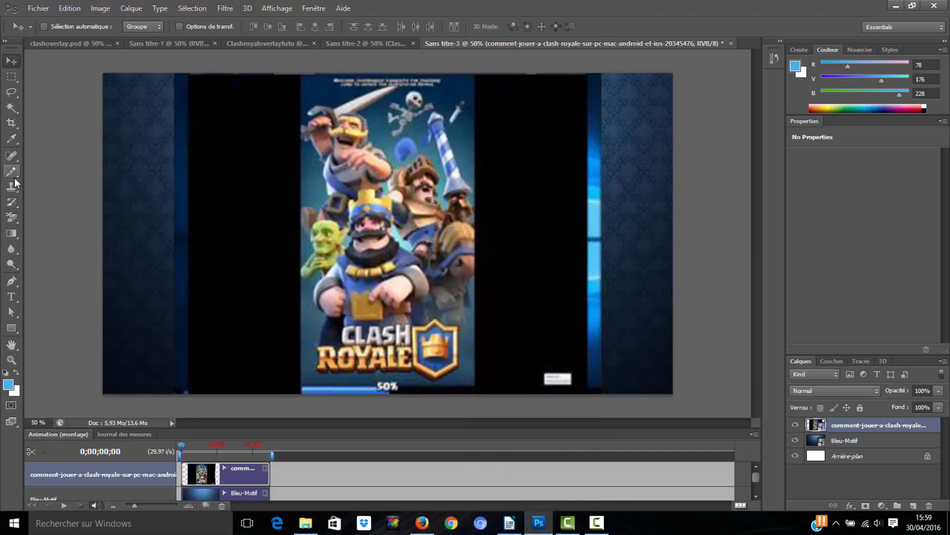
click(11, 108)
click(13, 109)
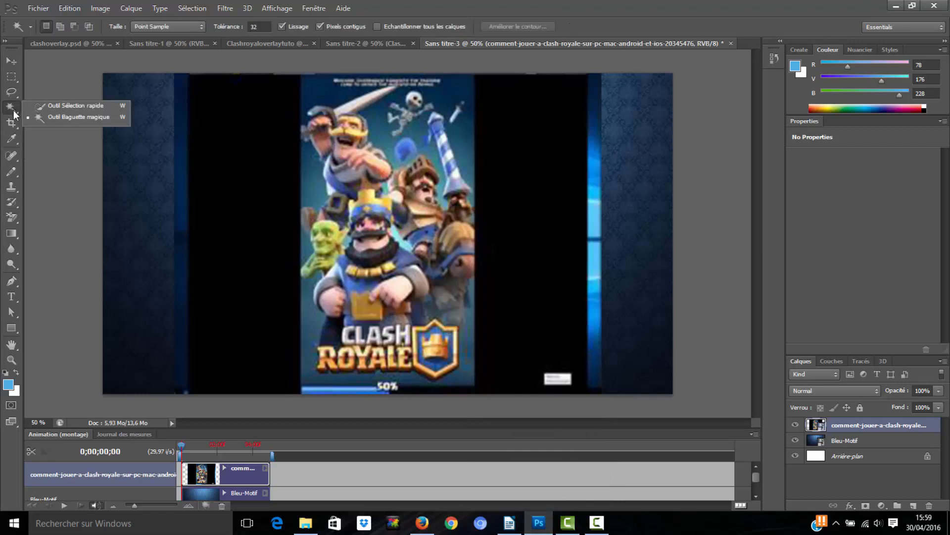
click(19, 203)
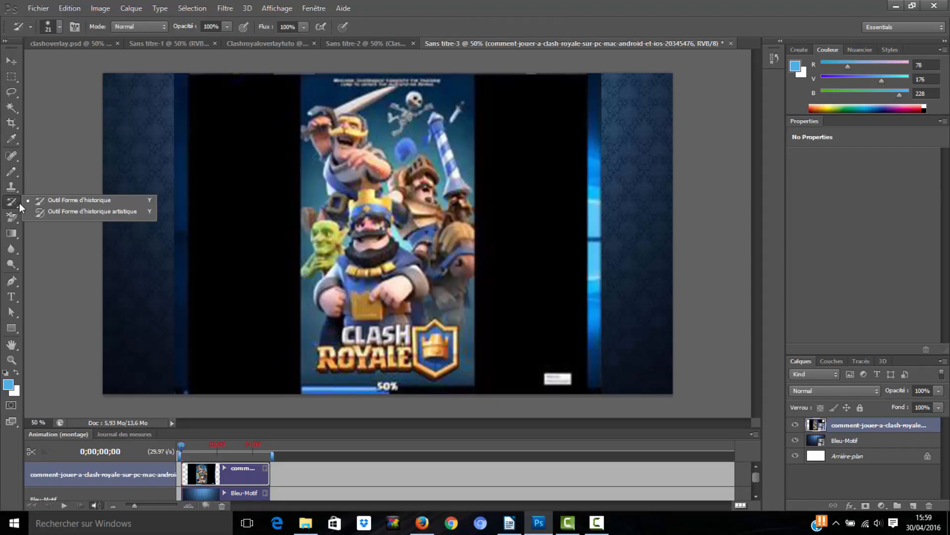
click(34, 173)
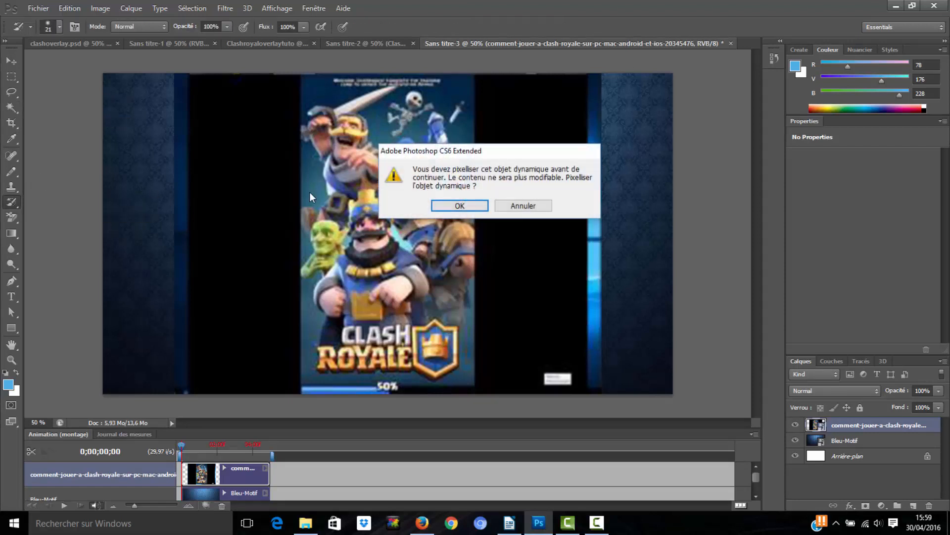
click(498, 208)
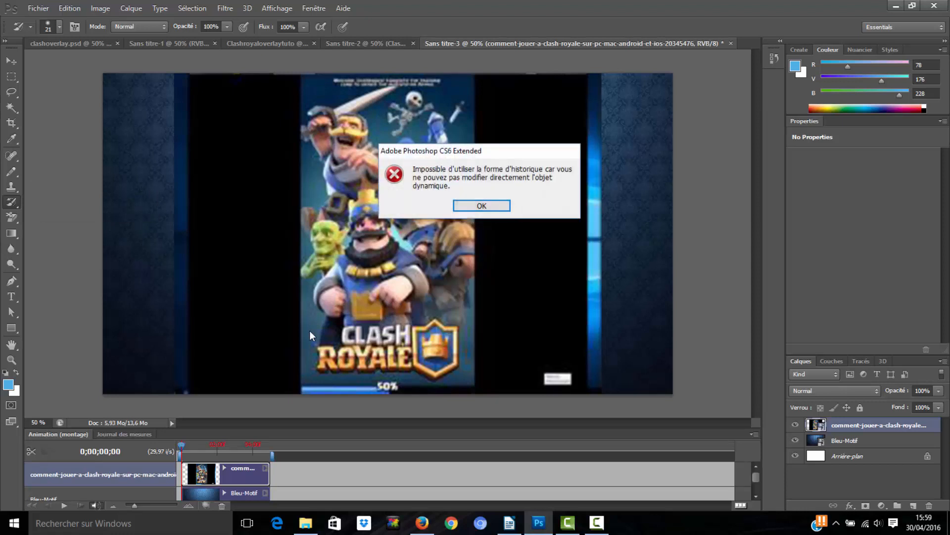
click(474, 206)
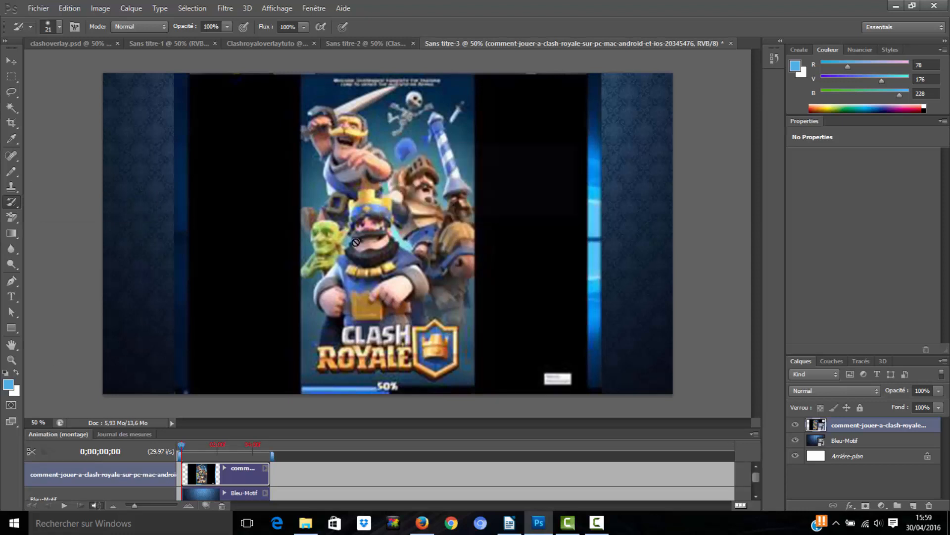
Rasterize the placed image and use the Magic Eraser on the black areas on both sides of the characters and on the goblin.
click(16, 218)
click(41, 236)
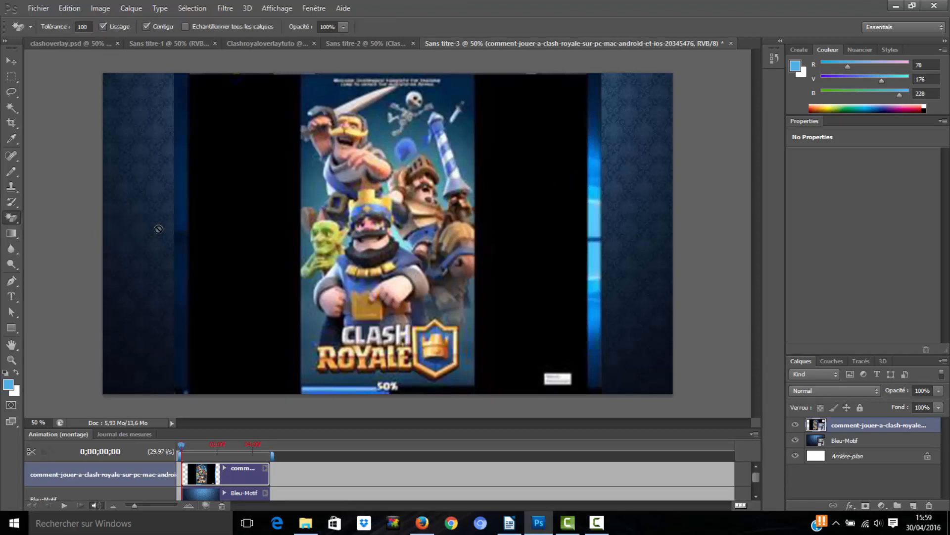
click(241, 224)
click(454, 201)
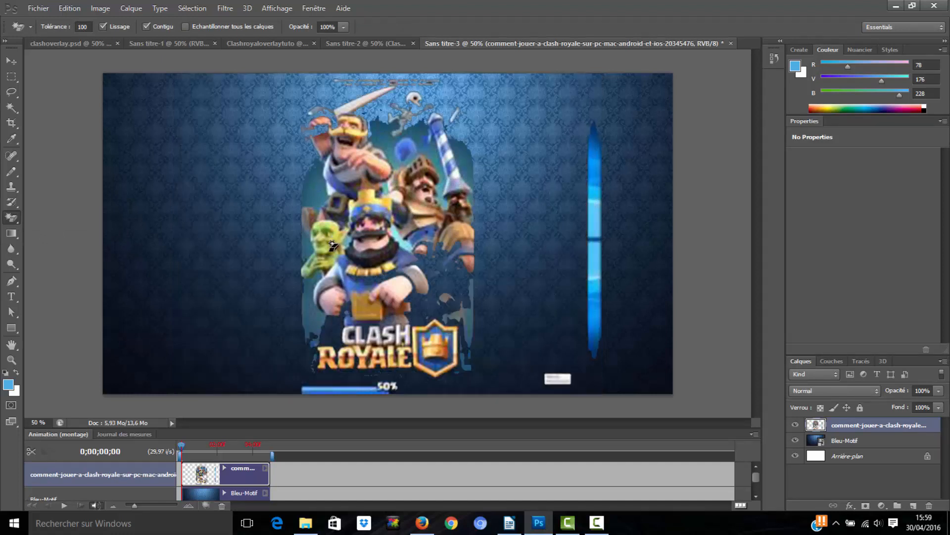
click(329, 251)
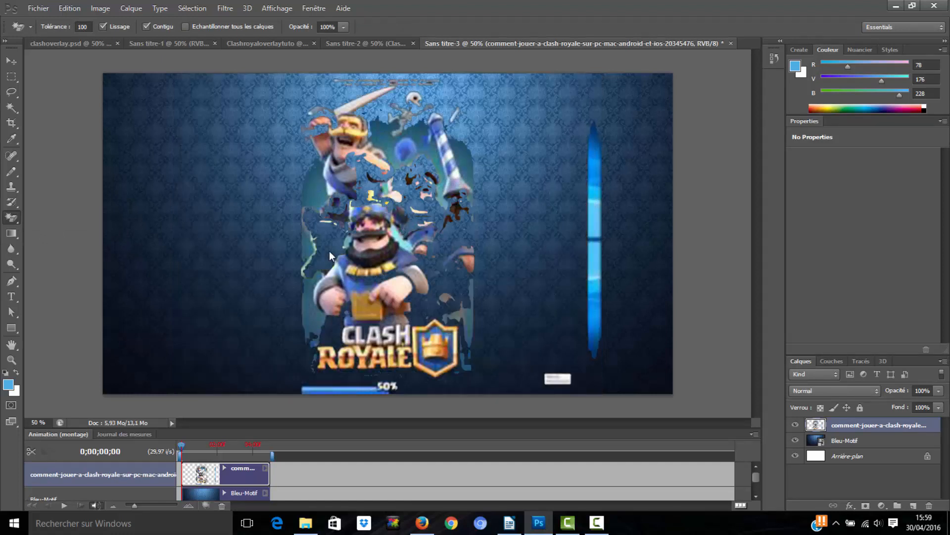
Undo the last Magic Eraser removal on the goblin and delete the Clash Royale image layer.
key(ctrl+z)
key(ctrl+z)
key(ctrl+z)
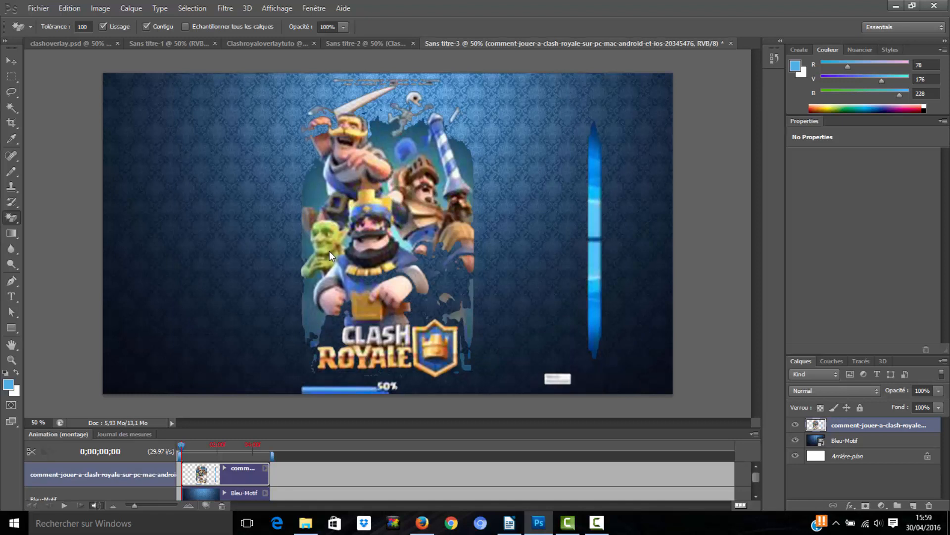
key(Delete)
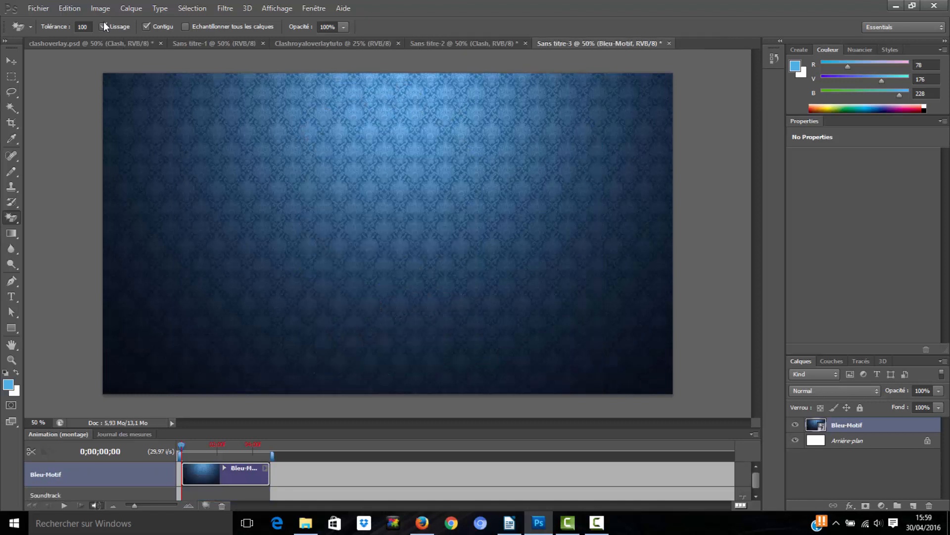
Place comment-jouer-a-clash-royale-sur-pc-mac-android-et-ios-20345476 again above the Bleu-Motif layer and commit it at its default size.
click(39, 8)
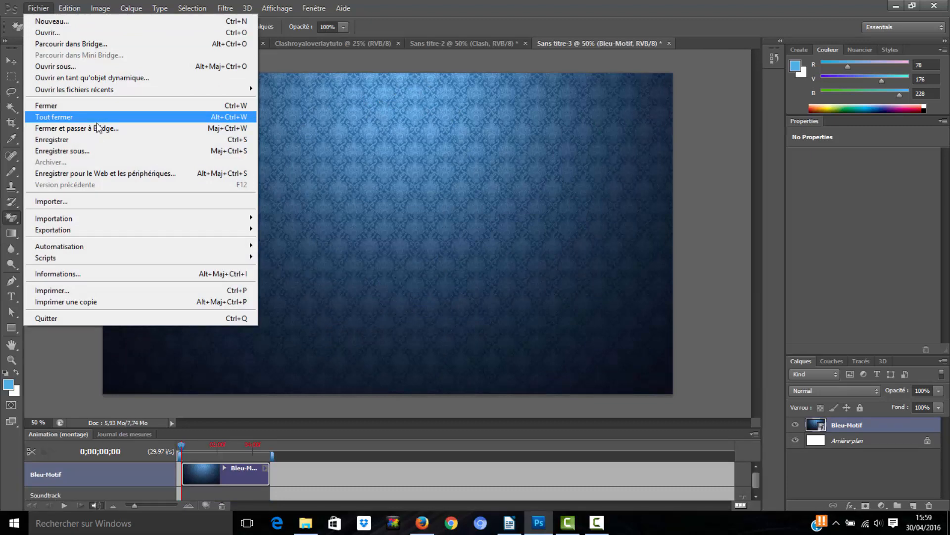
click(97, 200)
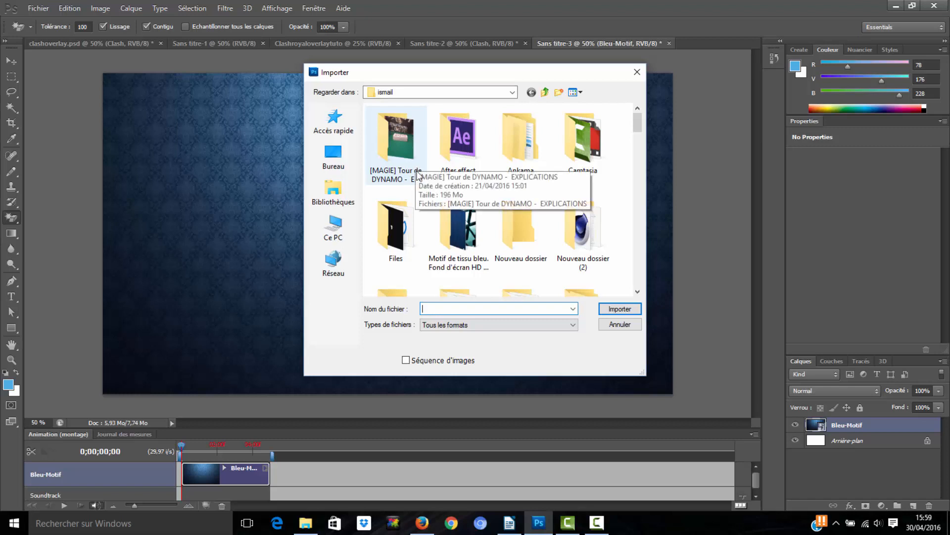
text(com)
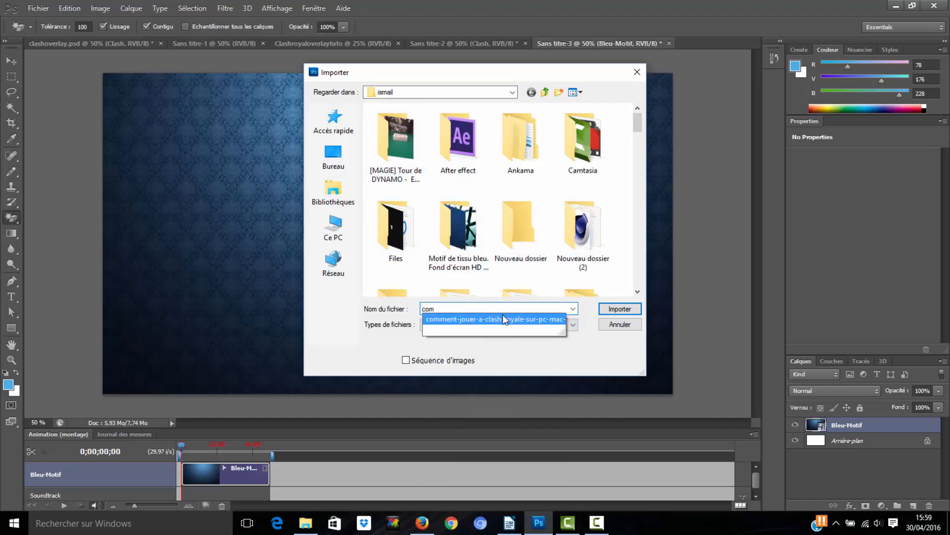
click(510, 323)
click(604, 310)
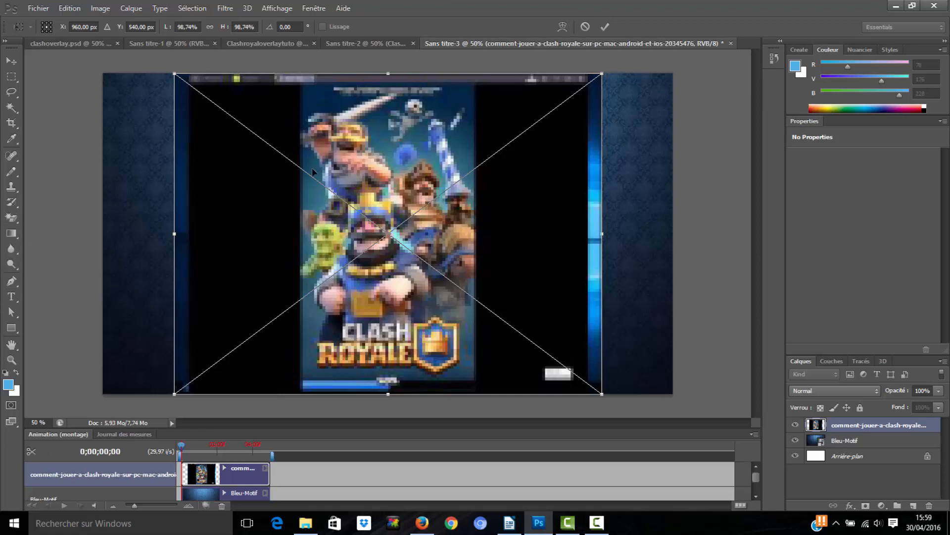
click(6, 220)
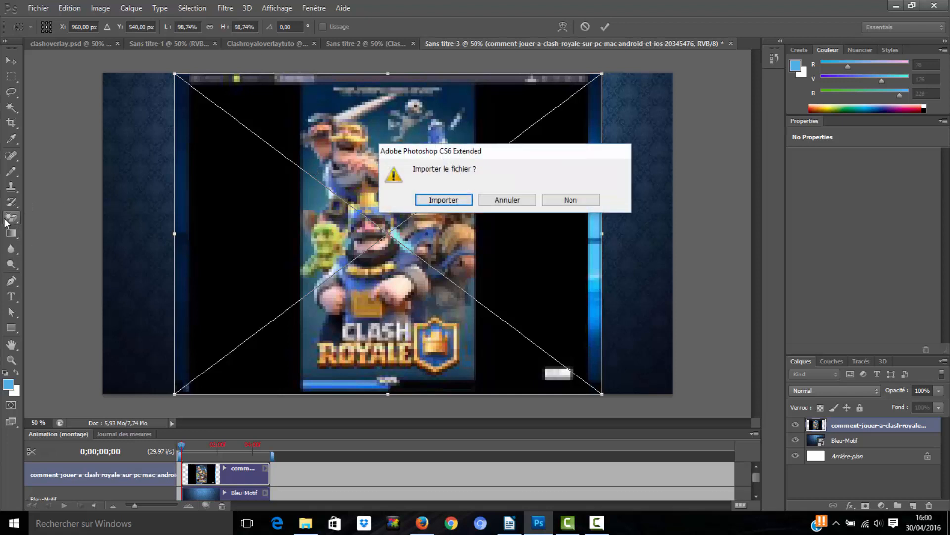
key(Return)
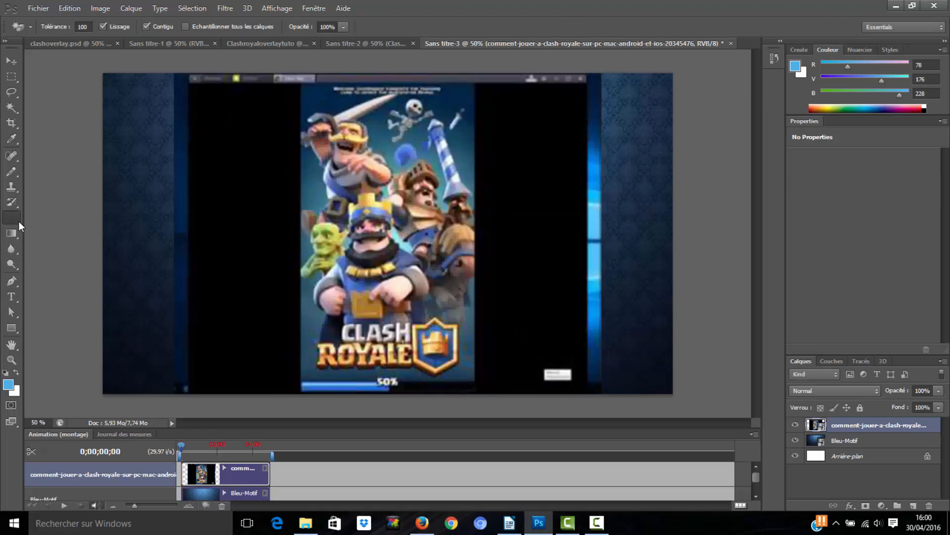
Rasterize the placed loading-screen image and brush away the black and desktop areas on both sides of the characters with the standard Eraser.
click(18, 221)
click(49, 212)
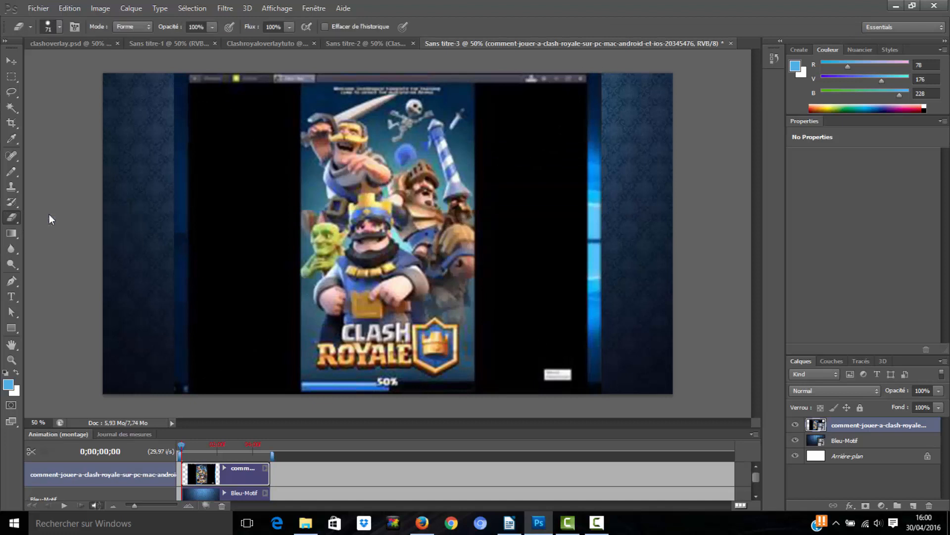
click(282, 185)
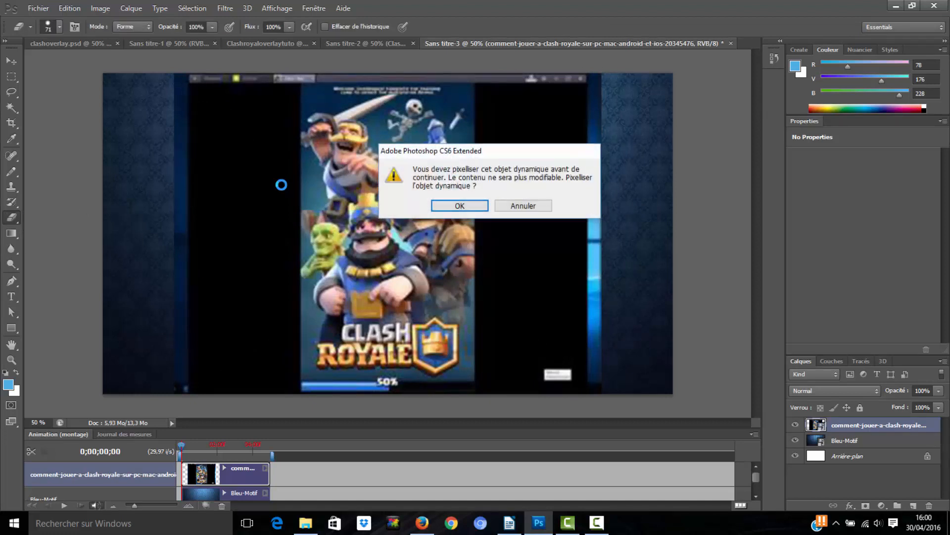
key(Return)
mouse_move(280, 185)
mouse_down()
mouse_move(279, 208)
mouse_move(271, 78)
mouse_move(291, 82)
mouse_move(288, 394)
mouse_move(236, 359)
mouse_move(240, 269)
mouse_move(244, 363)
mouse_up()
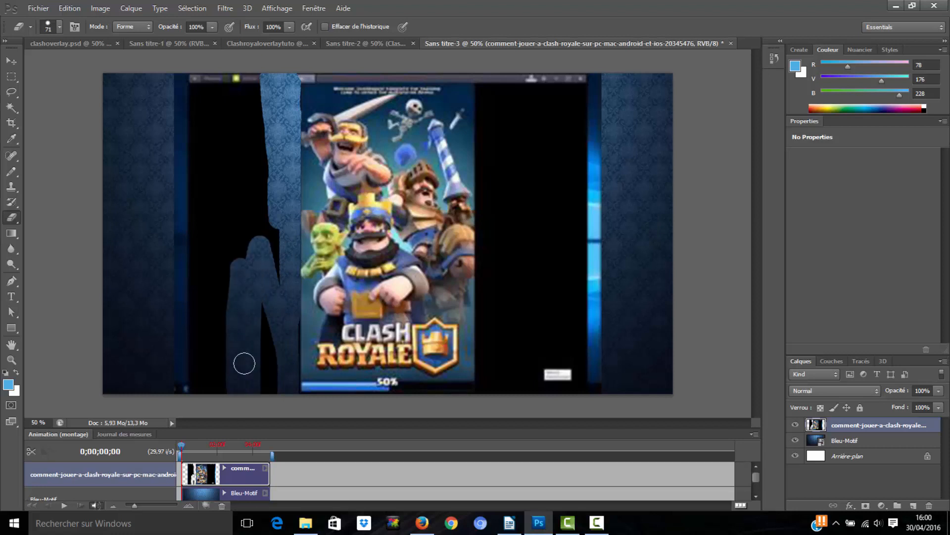
mouse_move(245, 363)
mouse_down()
mouse_move(213, 350)
mouse_move(197, 169)
mouse_move(202, 365)
mouse_move(197, 80)
mouse_move(189, 69)
mouse_move(185, 109)
mouse_move(217, 40)
mouse_move(205, 165)
mouse_move(234, 39)
mouse_move(235, 107)
mouse_move(246, 59)
mouse_move(251, 119)
mouse_move(253, 64)
mouse_move(258, 331)
mouse_move(245, 94)
mouse_move(252, 297)
mouse_move(226, 103)
mouse_move(232, 365)
mouse_move(246, 225)
mouse_move(206, 332)
mouse_move(225, 239)
mouse_move(202, 419)
mouse_move(172, 328)
mouse_move(175, 395)
mouse_move(213, 385)
mouse_move(217, 342)
mouse_move(221, 390)
mouse_move(254, 391)
mouse_move(265, 376)
mouse_move(265, 337)
mouse_move(265, 407)
mouse_move(270, 399)
mouse_move(267, 214)
mouse_move(274, 264)
mouse_move(280, 224)
mouse_move(273, 299)
mouse_move(291, 323)
mouse_move(291, 389)
mouse_up()
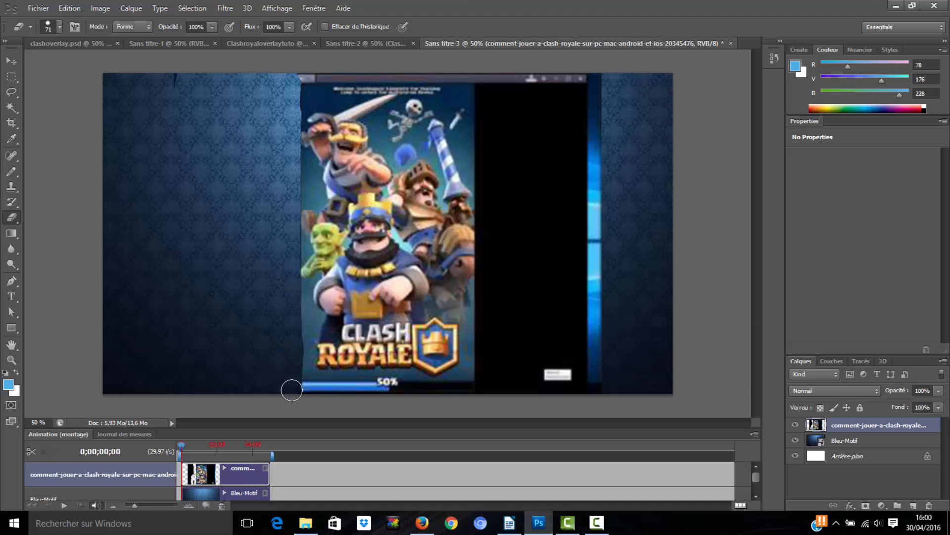
mouse_move(514, 388)
mouse_down()
mouse_move(573, 338)
mouse_move(568, 311)
mouse_move(552, 369)
mouse_move(580, 177)
mouse_move(544, 317)
mouse_move(576, 77)
mouse_move(579, 136)
mouse_move(576, 50)
mouse_move(576, 124)
mouse_move(560, 16)
mouse_move(587, 414)
mouse_move(565, 298)
mouse_move(569, 349)
mouse_move(619, 148)
mouse_move(601, 300)
mouse_move(600, 87)
mouse_move(598, 157)
mouse_move(563, 65)
mouse_move(549, 302)
mouse_move(531, 359)
mouse_move(511, 381)
mouse_move(489, 384)
mouse_move(547, 288)
mouse_move(548, 227)
mouse_move(612, 261)
mouse_move(608, 357)
mouse_move(587, 153)
mouse_move(595, 244)
mouse_move(566, 361)
mouse_move(542, 382)
mouse_up()
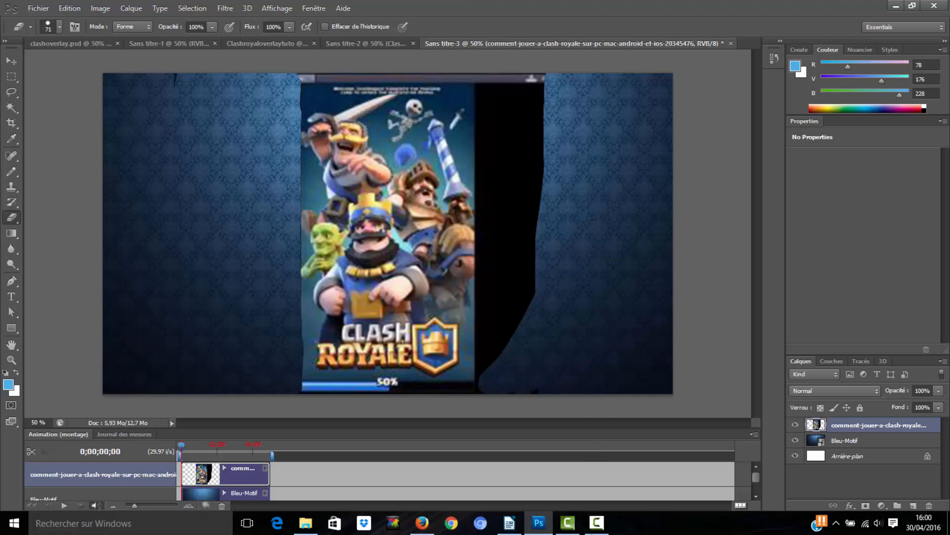
click(597, 523)
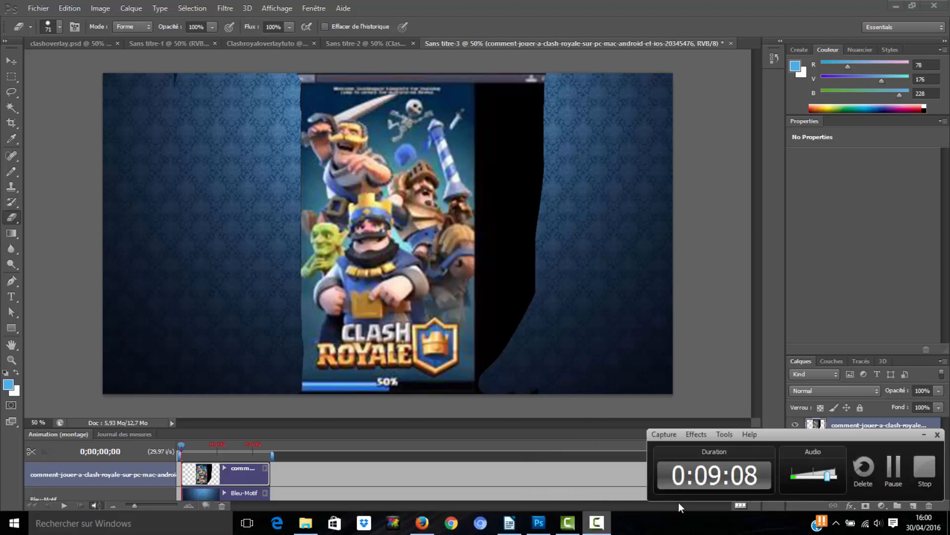
click(893, 467)
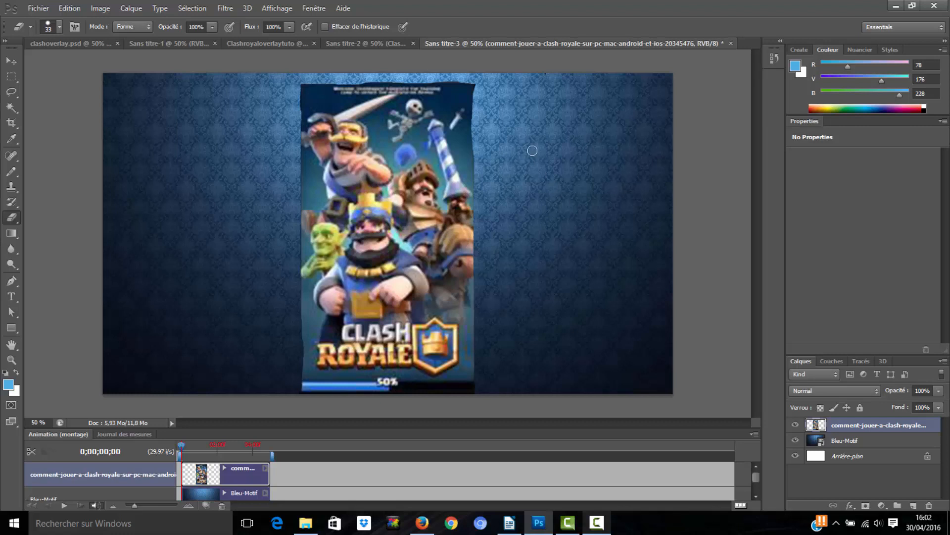
Place Clash.jpg above the loading-screen image and commit it at the size that fills the canvas.
click(15, 59)
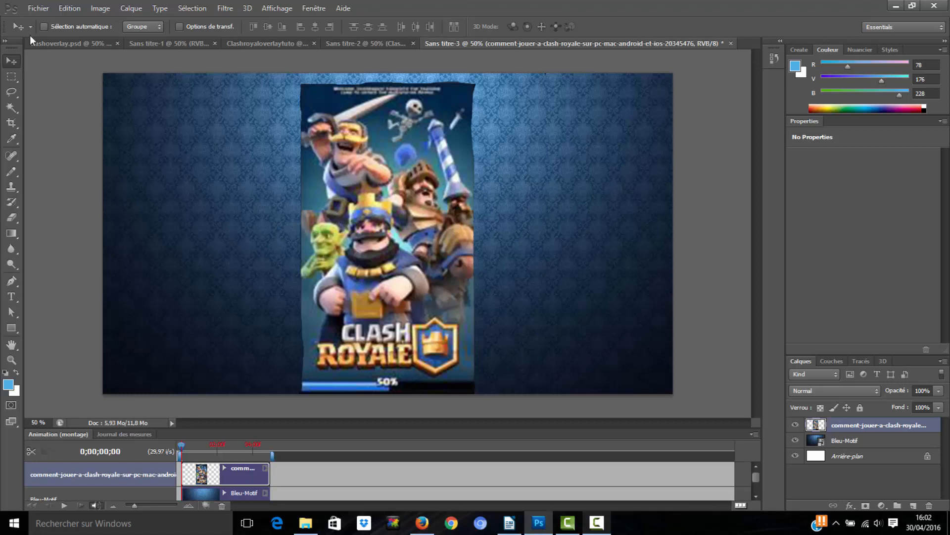
click(40, 9)
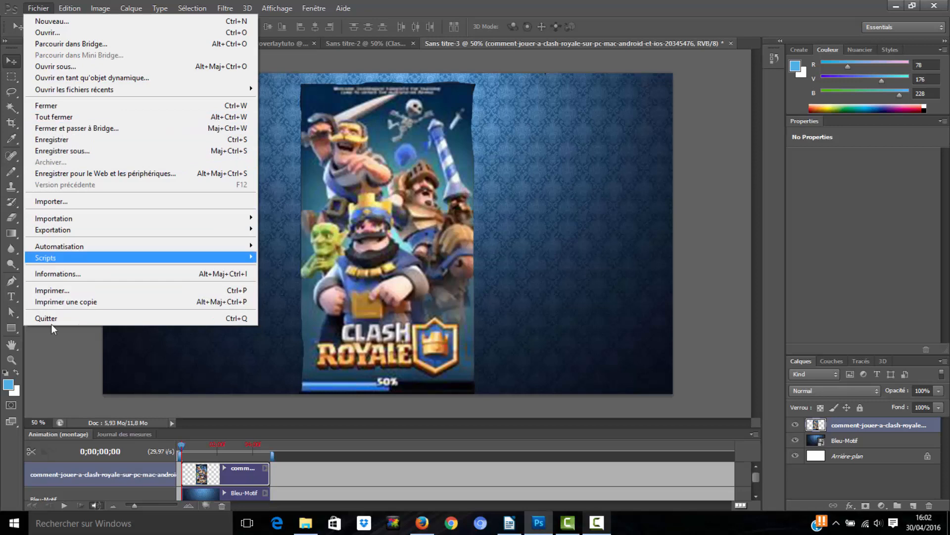
click(64, 201)
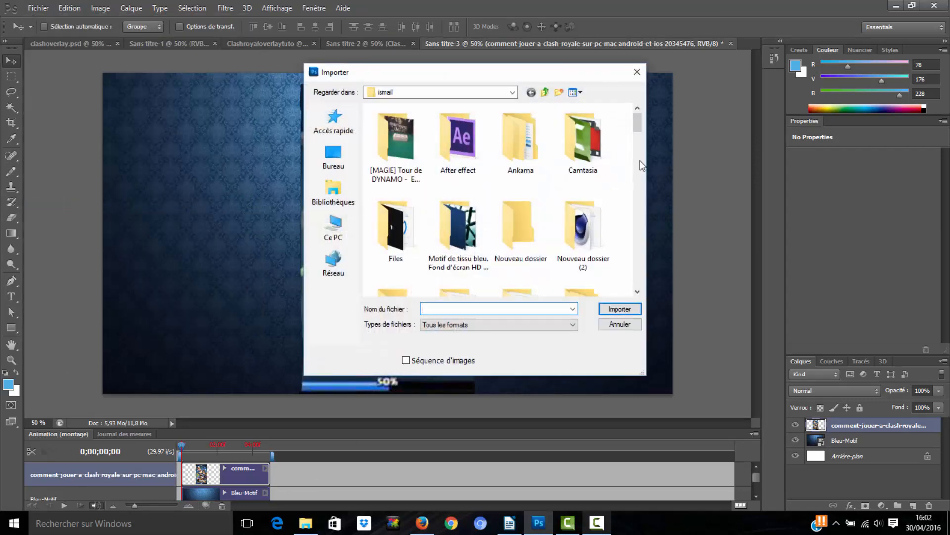
text(c)
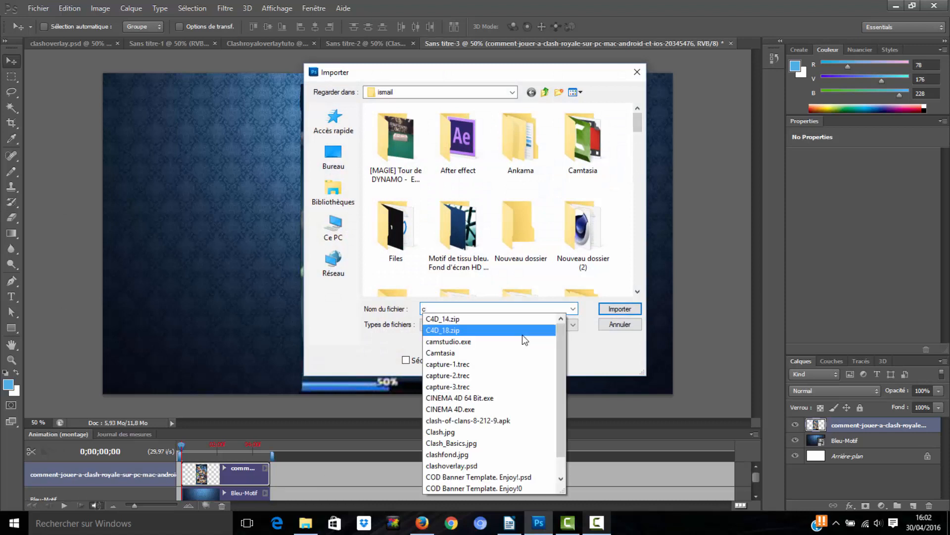
text(lash)
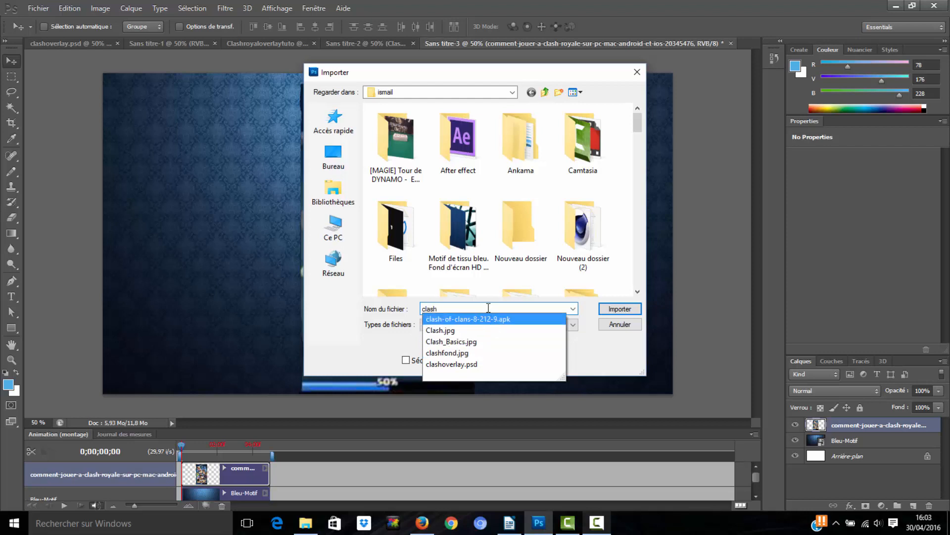
click(489, 331)
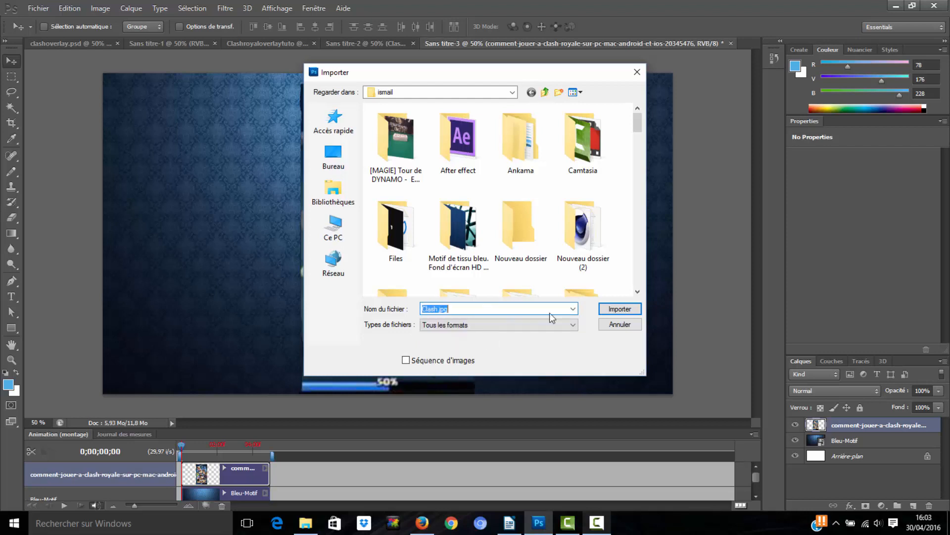
click(632, 313)
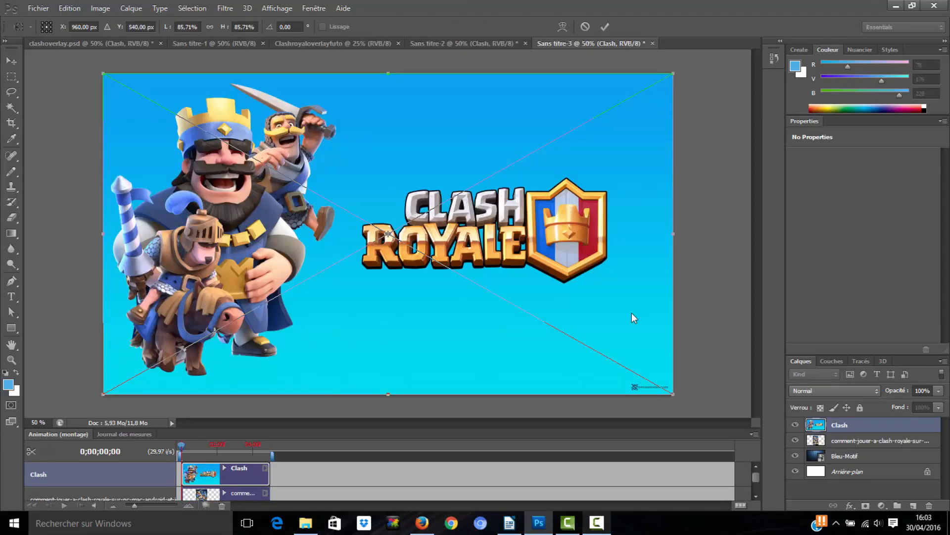
key(Return)
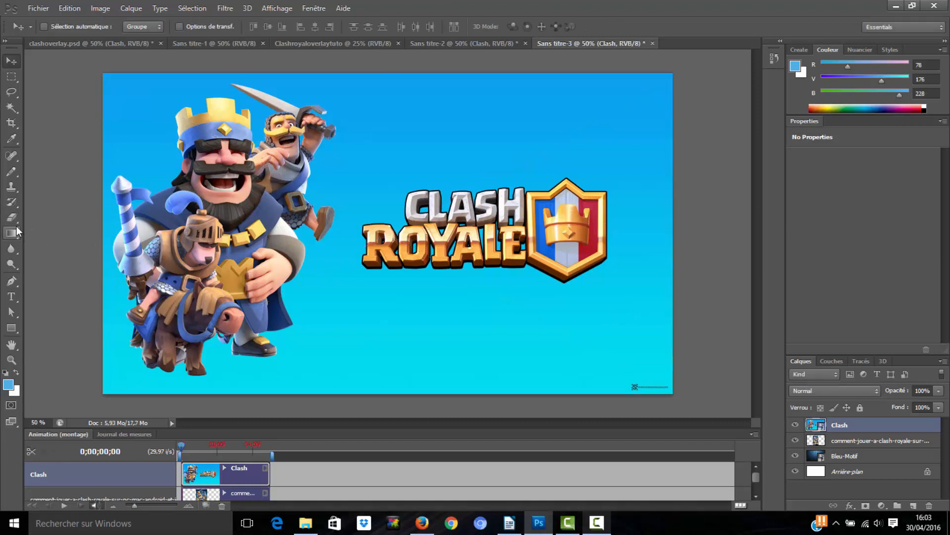
Rasterize the Clash layer and remove its blue gradient background around the characters and logo with the Background Eraser.
drag(14, 220, 35, 229)
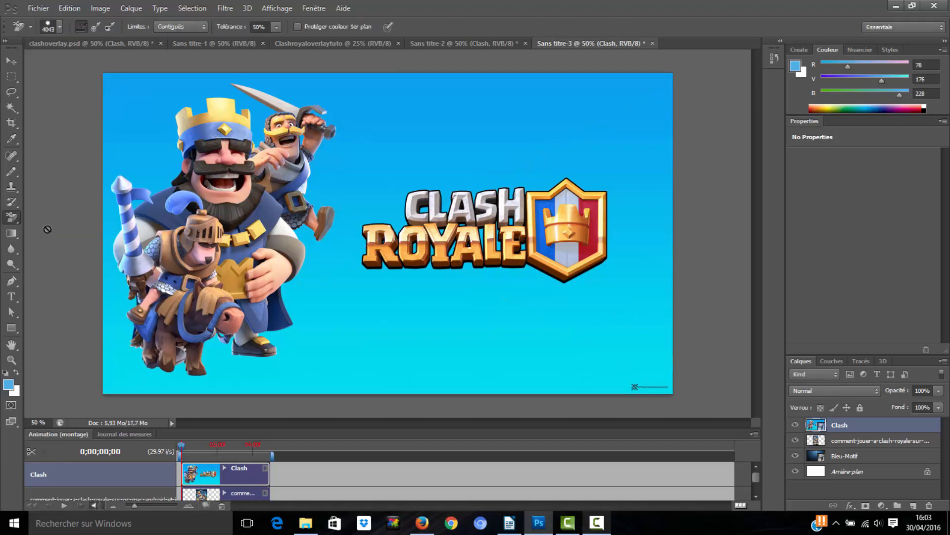
click(444, 149)
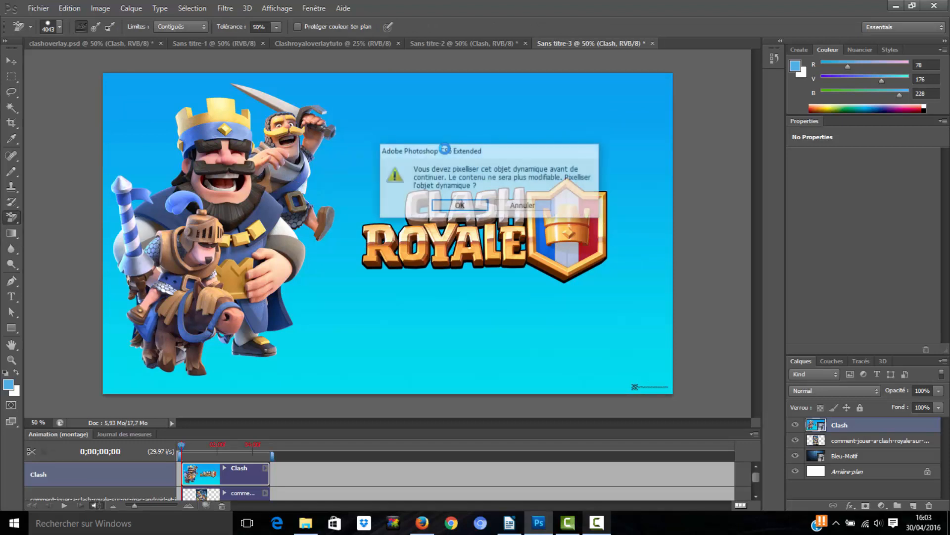
click(454, 205)
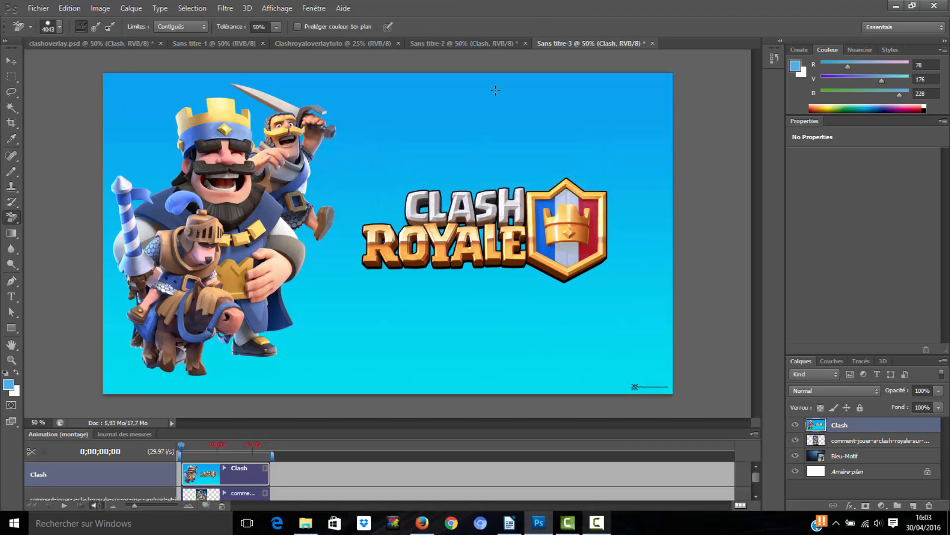
click(522, 98)
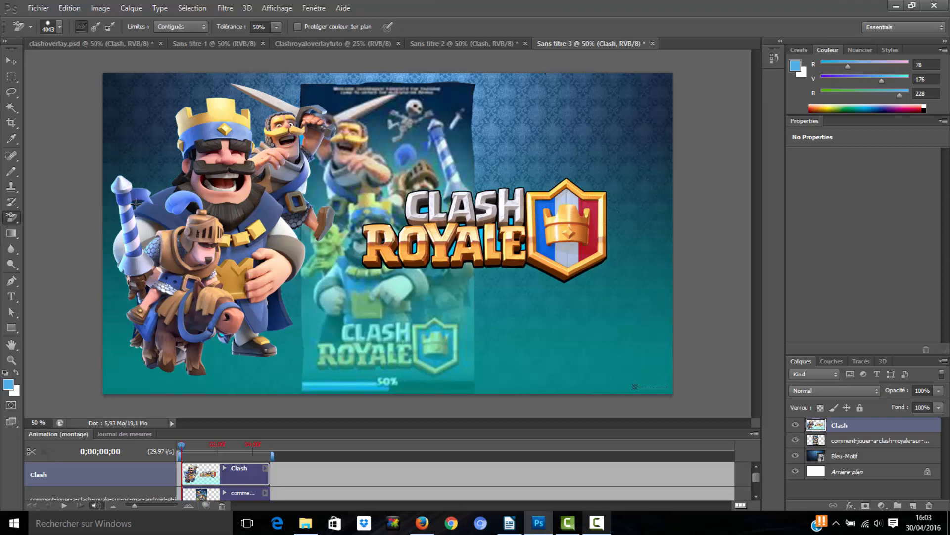
click(128, 382)
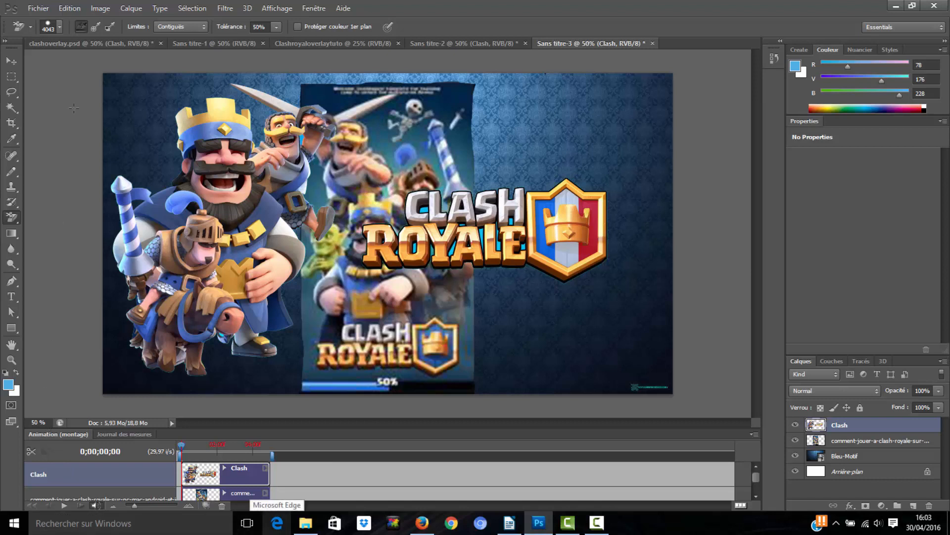
Set the Background Eraser brush's tolerance control to Molette de stylet.
click(59, 27)
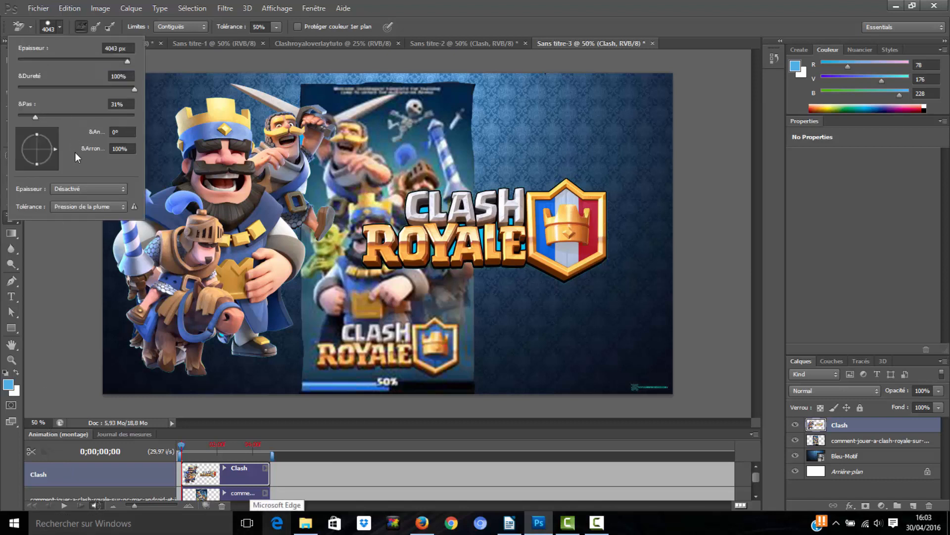
click(90, 206)
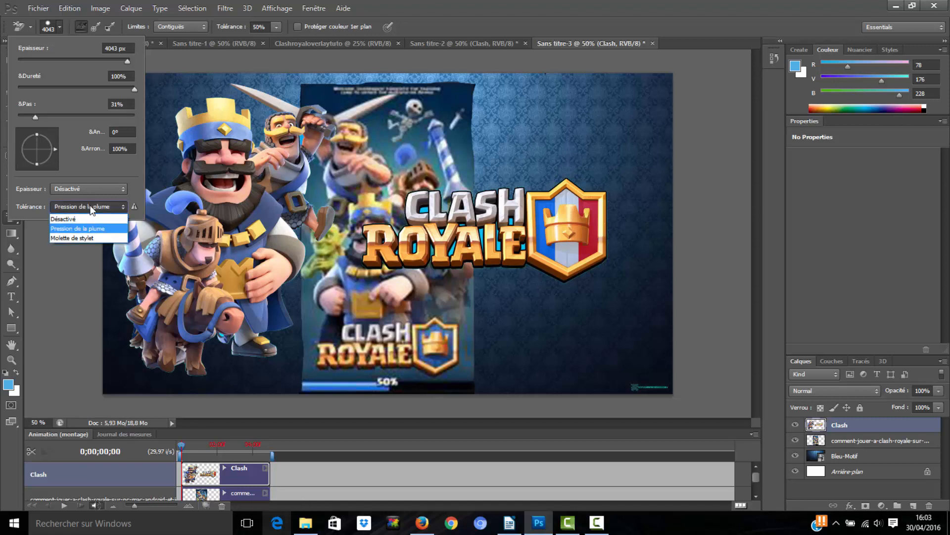
click(88, 240)
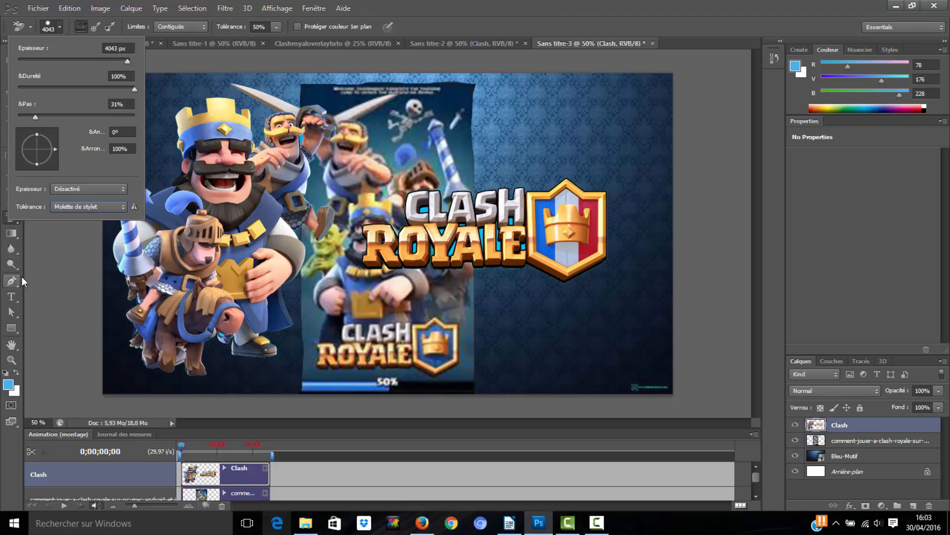
click(45, 261)
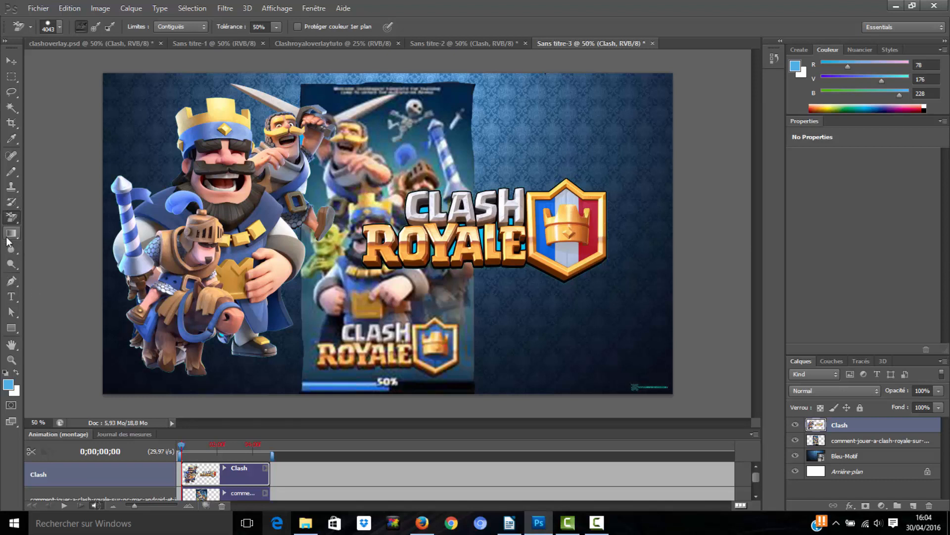
Erase the Clash Royale logo and the small watermark from the Clash layer with a 127 px standard Eraser, and move the characters up and left.
click(12, 219)
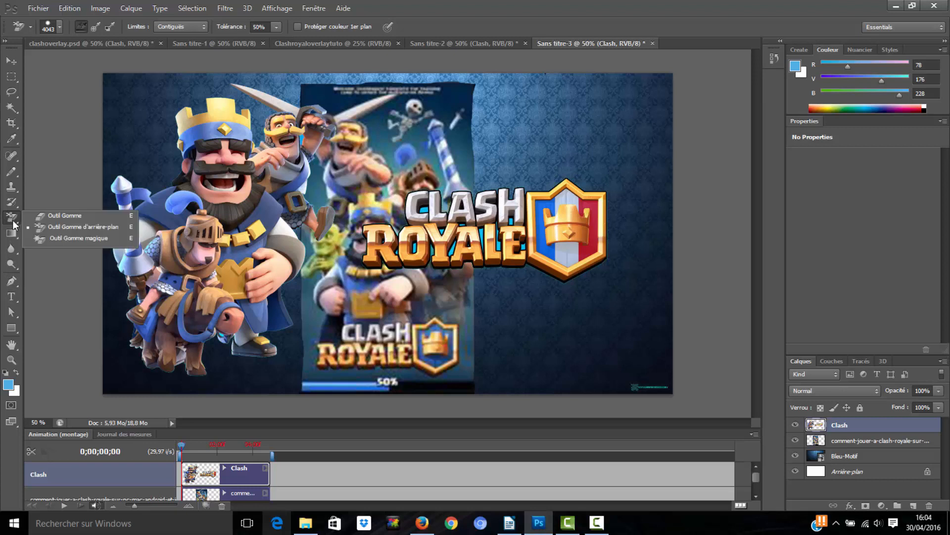
click(40, 217)
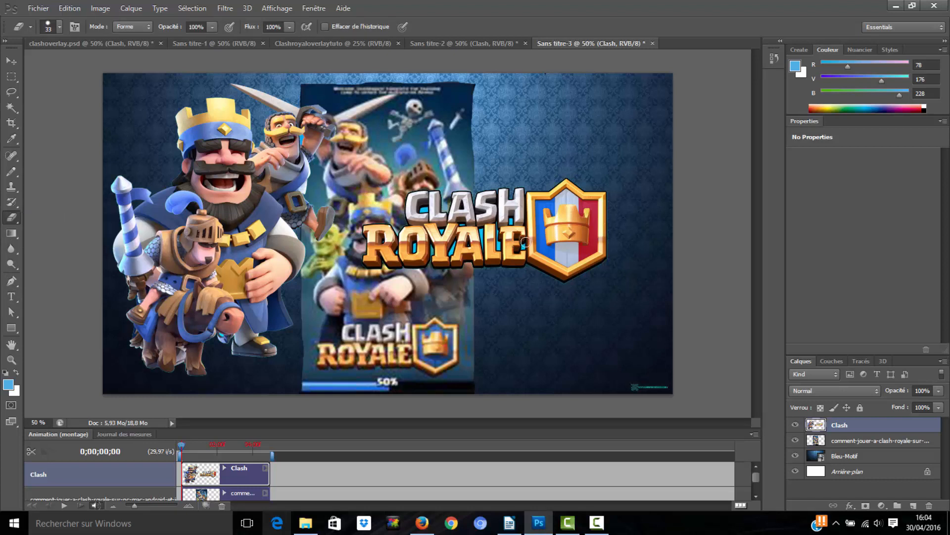
mouse_move(527, 245)
mouse_down()
mouse_move(561, 192)
mouse_move(538, 269)
mouse_move(515, 271)
mouse_up()
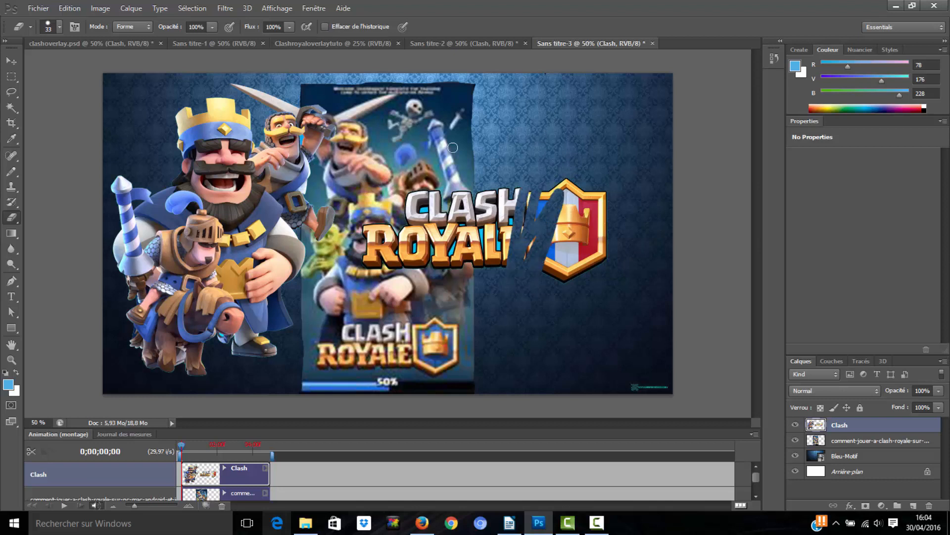
click(58, 26)
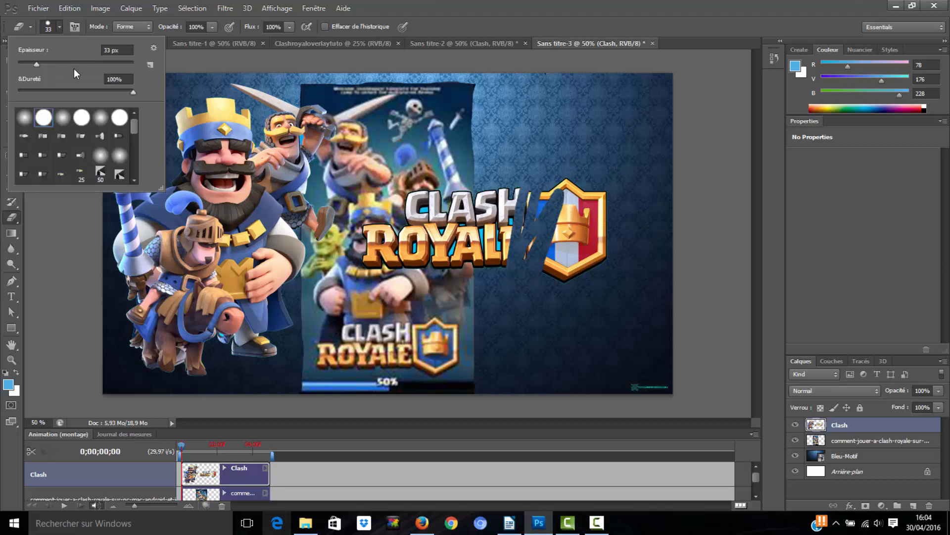
click(82, 64)
mouse_move(373, 240)
mouse_down()
mouse_move(421, 220)
mouse_move(416, 259)
mouse_move(457, 185)
mouse_move(446, 246)
mouse_move(476, 253)
mouse_move(590, 141)
mouse_move(531, 348)
mouse_move(589, 199)
mouse_move(584, 262)
mouse_move(606, 194)
mouse_move(594, 276)
mouse_move(510, 199)
mouse_move(507, 270)
mouse_move(531, 153)
mouse_move(539, 261)
mouse_up()
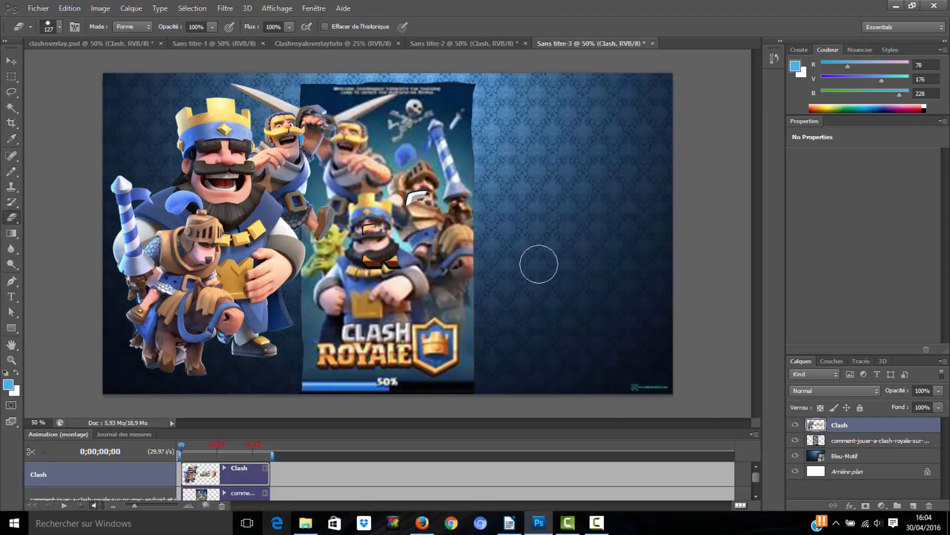
mouse_move(454, 169)
mouse_down()
mouse_move(423, 170)
mouse_move(415, 194)
mouse_move(380, 215)
mouse_move(377, 253)
mouse_move(391, 270)
mouse_up()
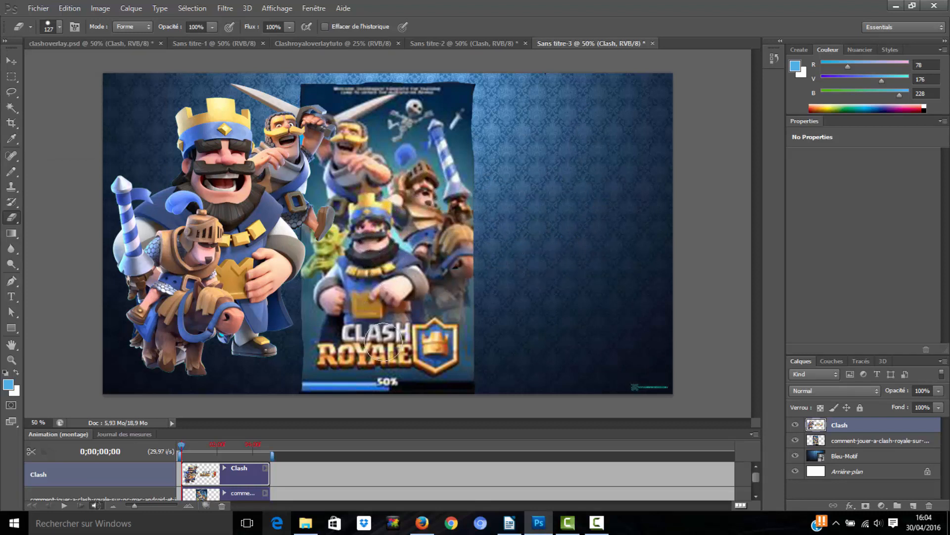
mouse_move(514, 351)
mouse_down()
mouse_move(642, 383)
mouse_move(600, 376)
mouse_up()
click(12, 61)
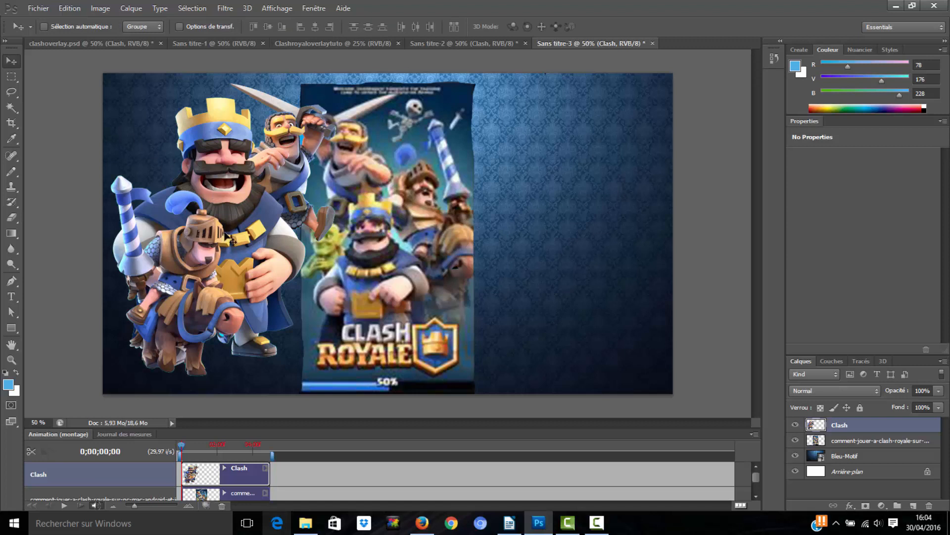
drag(223, 239, 202, 226)
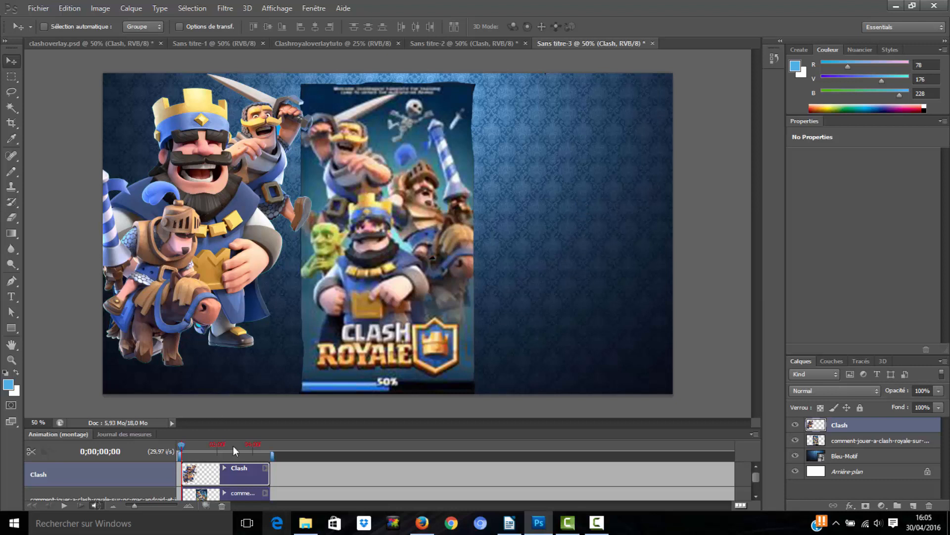
Switch to Firefox and search Google Images for "fond d'écran clash royale hd".
click(421, 522)
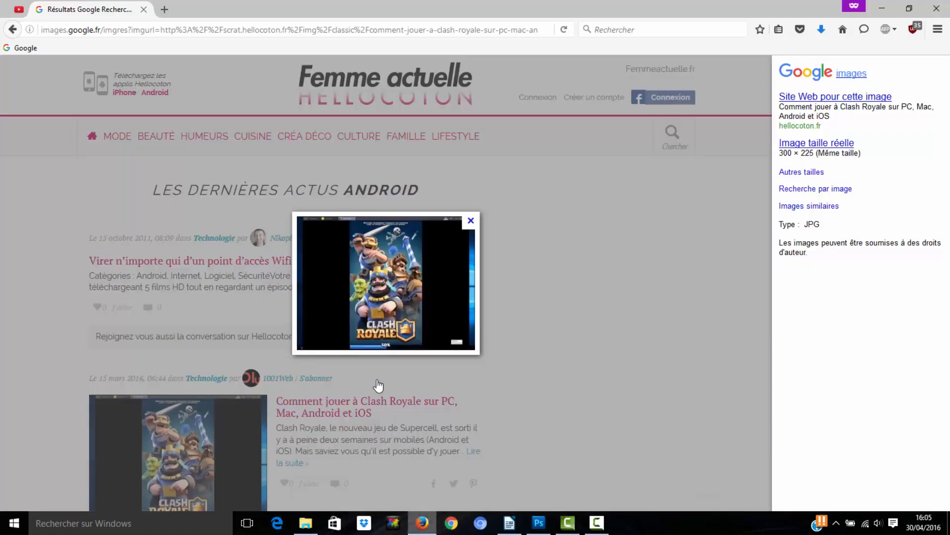
click(6, 30)
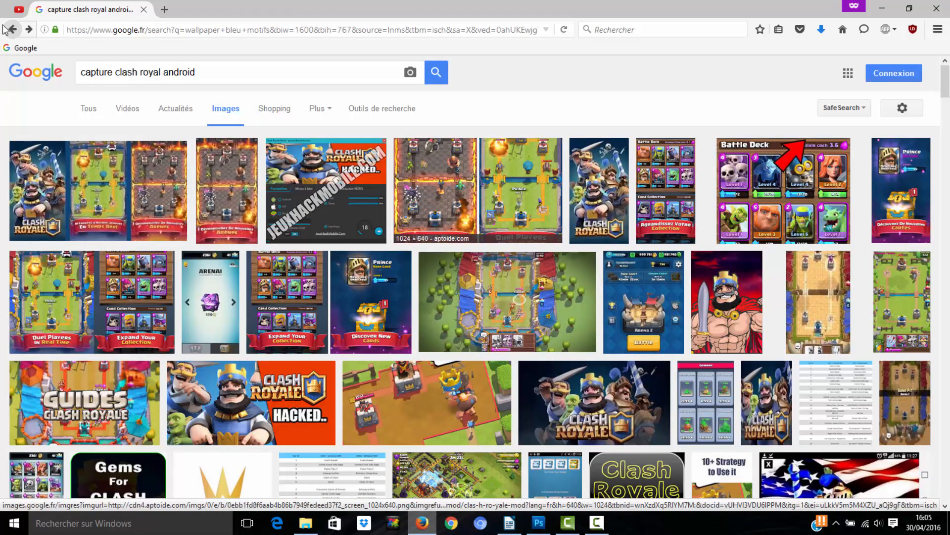
triple_click(222, 73)
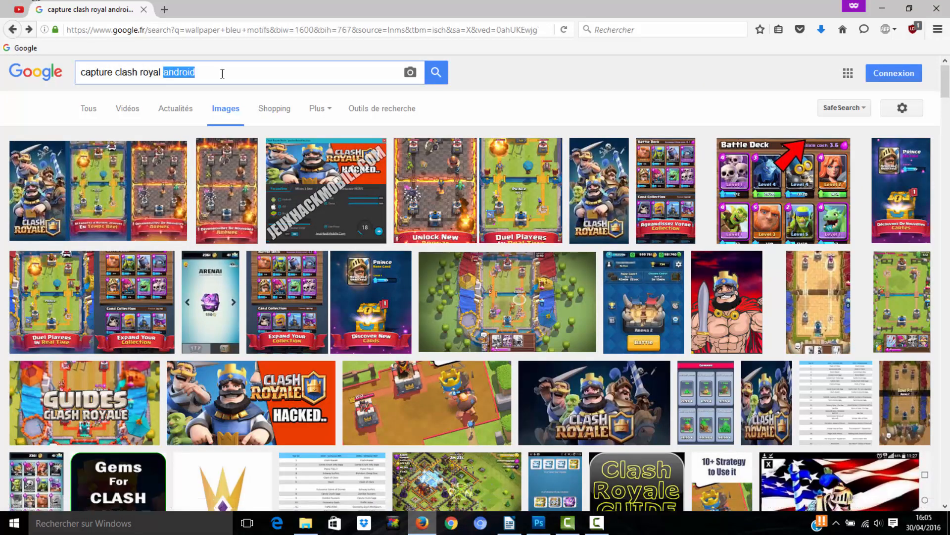
text(fond d)
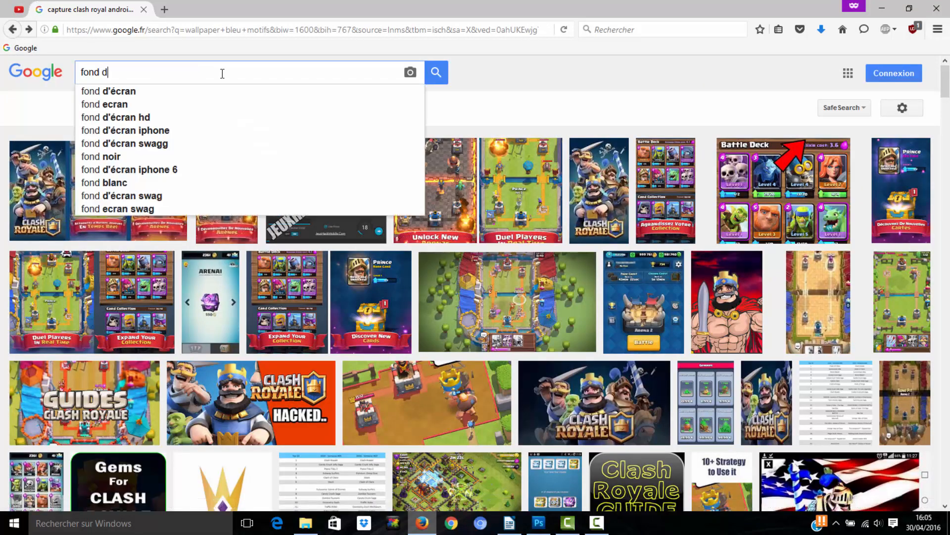
text('écran clash ro)
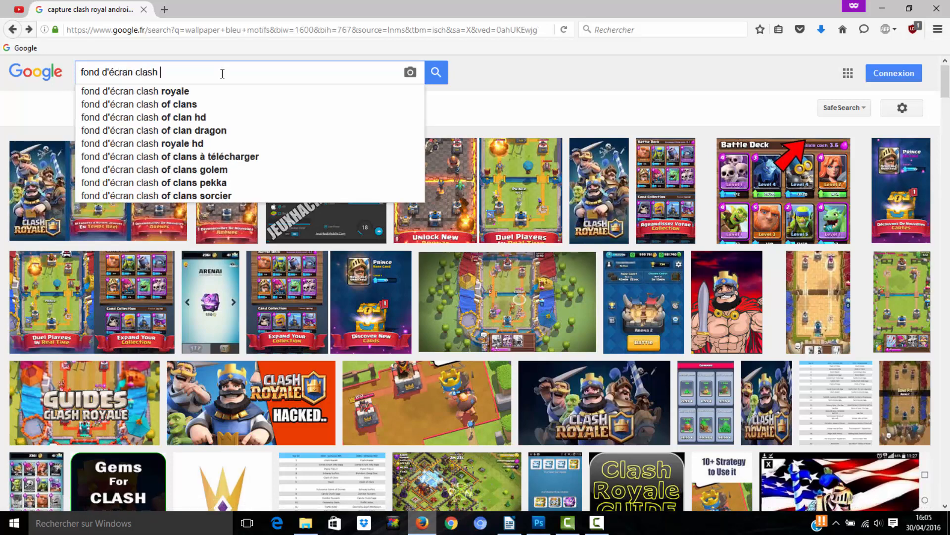
key(Down)
key(Down)
key(Return)
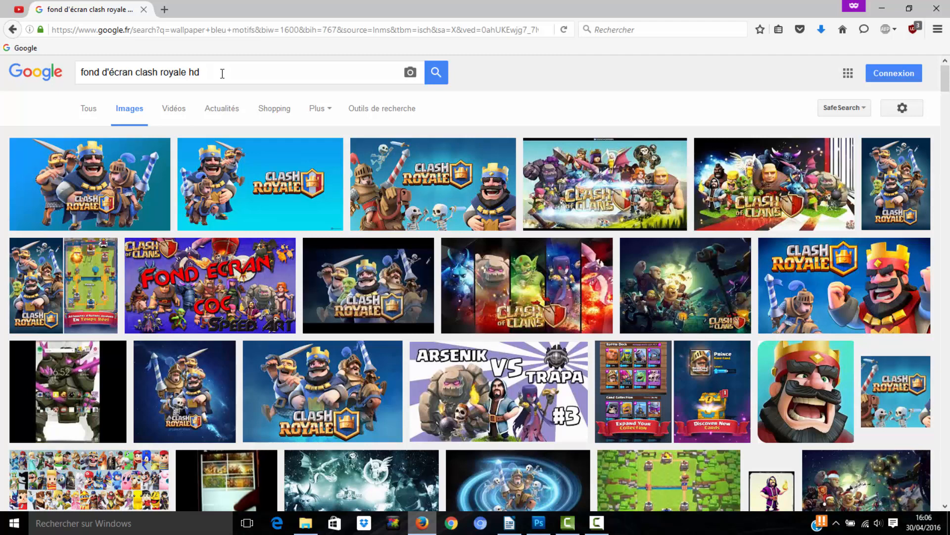
Search Google Images for "fond d'écran armée de squelettes clash royal".
click(222, 73)
triple_click(222, 74)
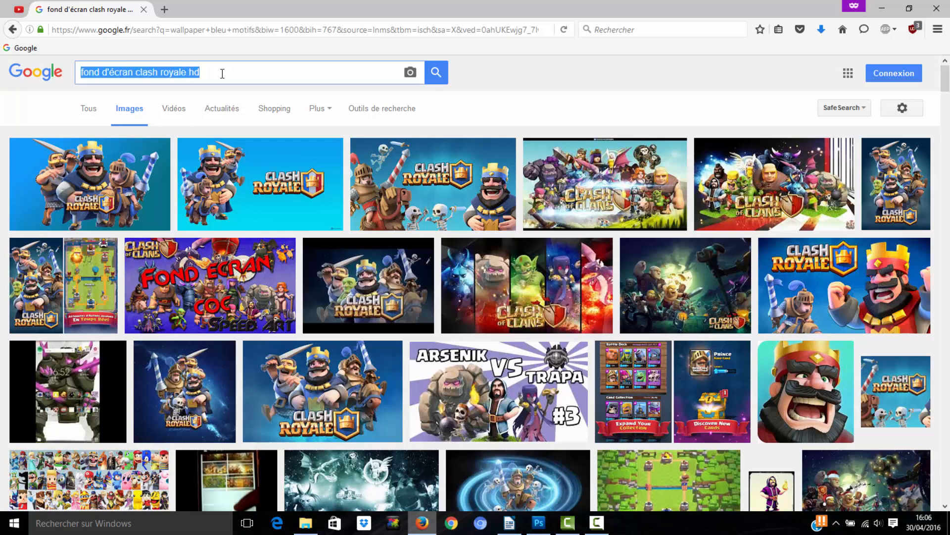
double_click(222, 73)
text(fond d'écran )
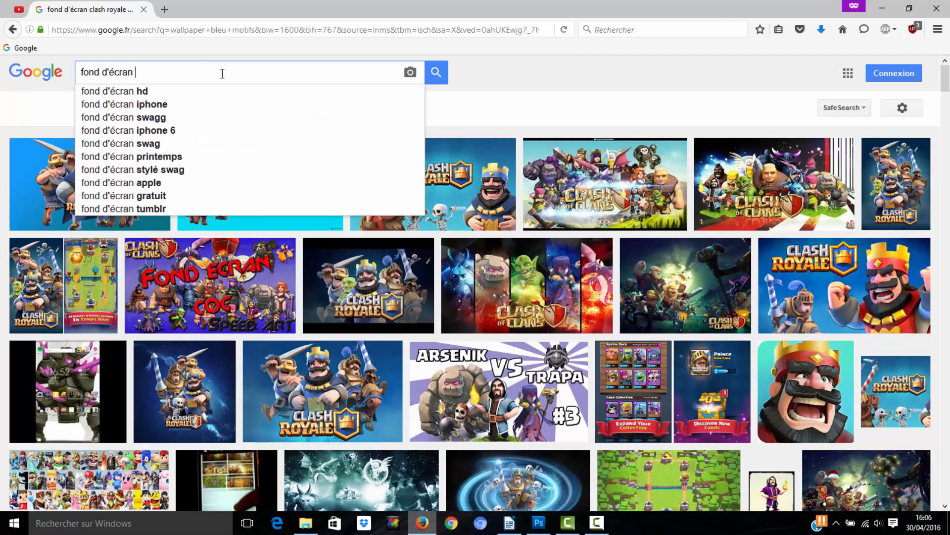
text(armée de s)
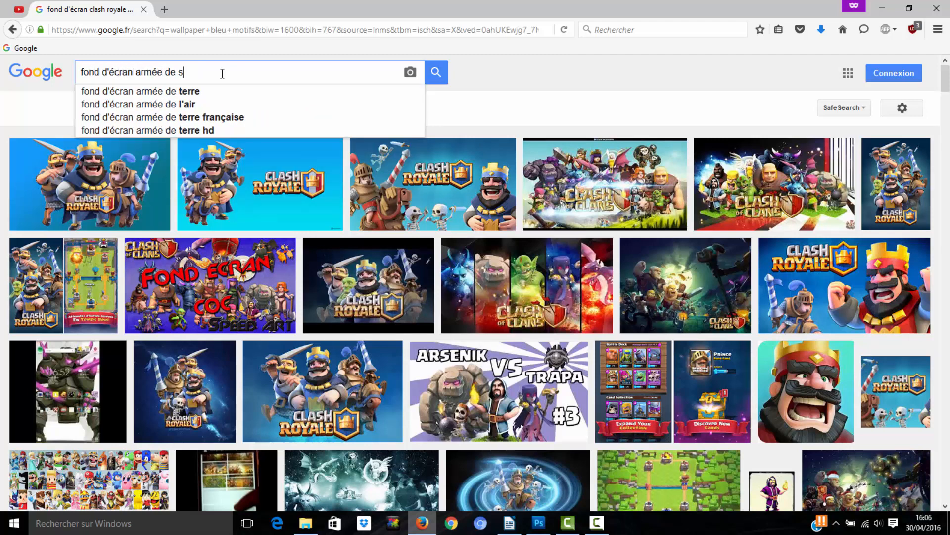
text(quelettes)
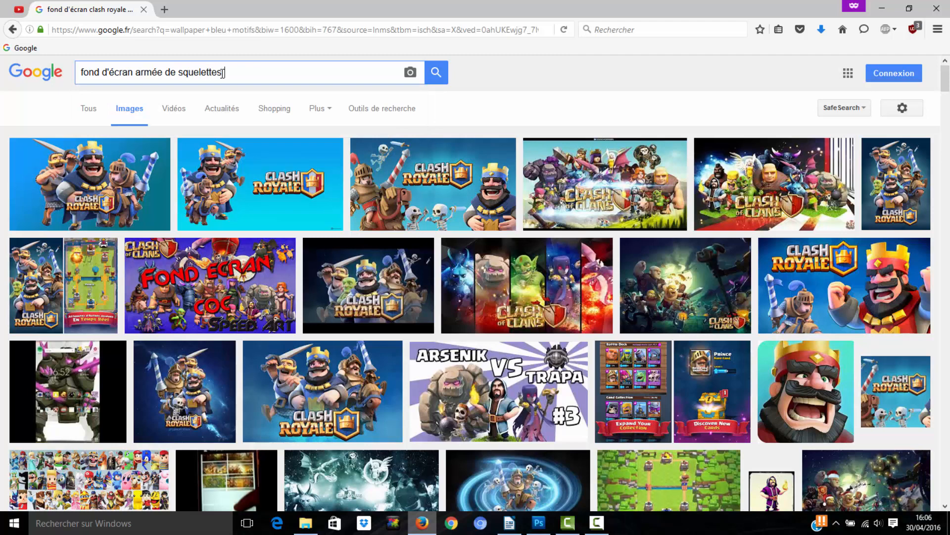
text( clash royal)
key(Return)
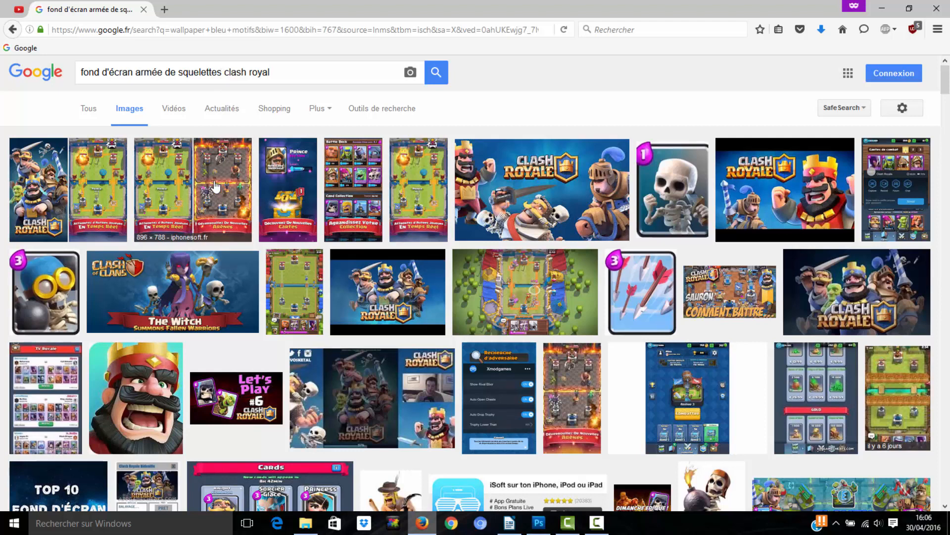
click(183, 296)
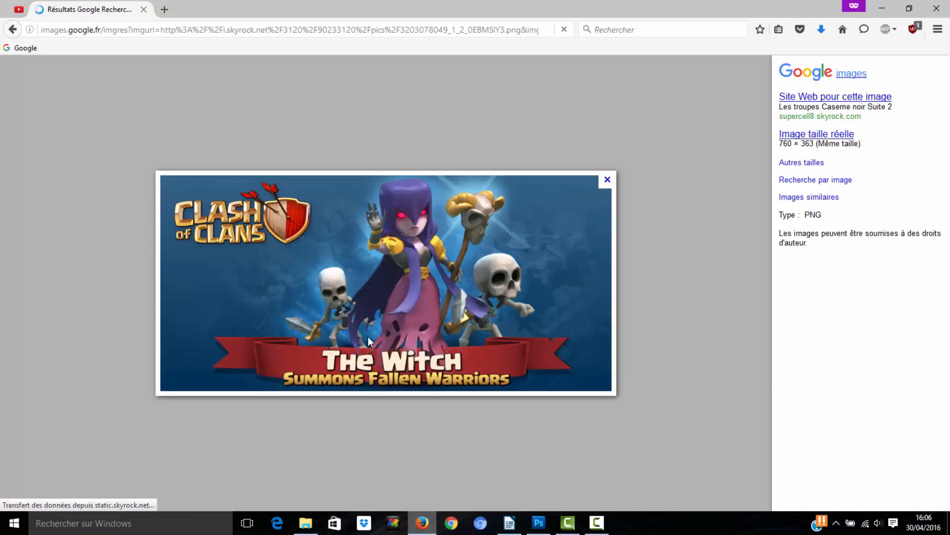
right_click(361, 299)
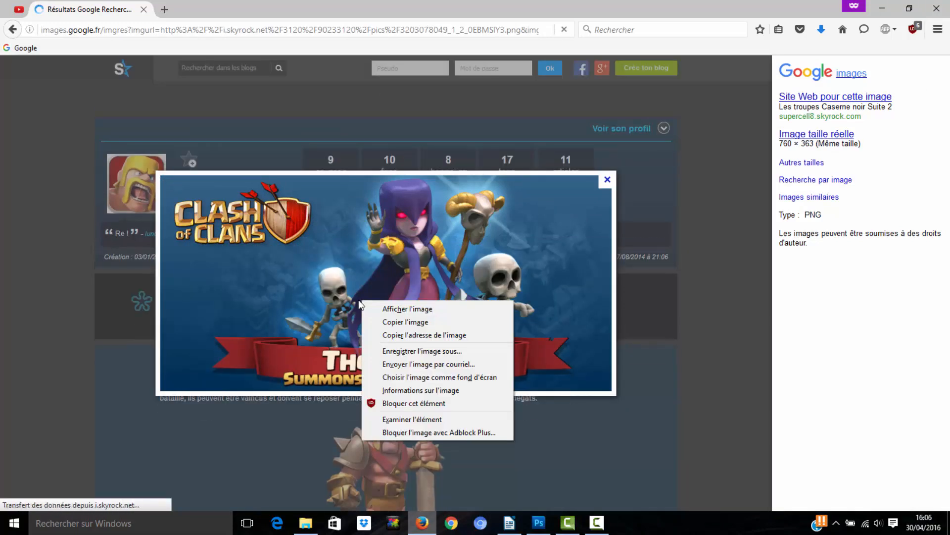
click(407, 350)
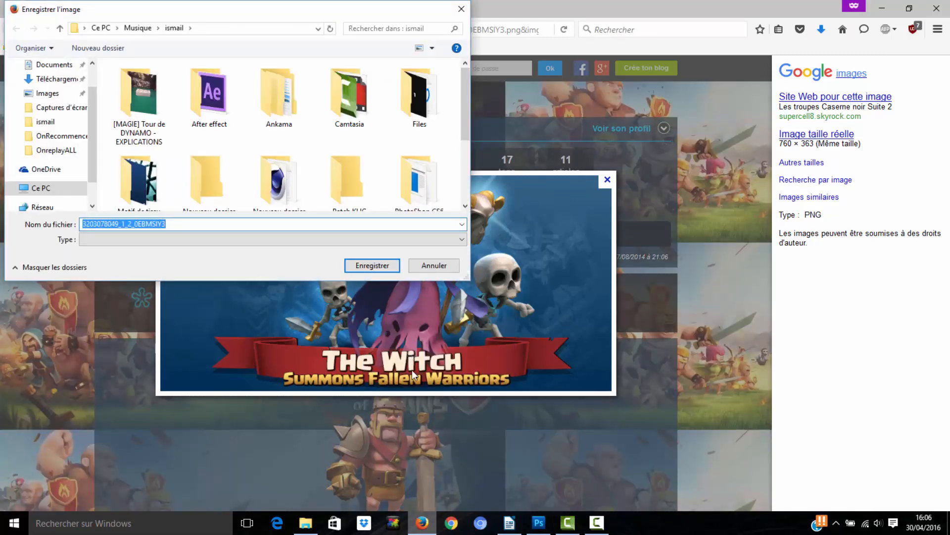
click(376, 266)
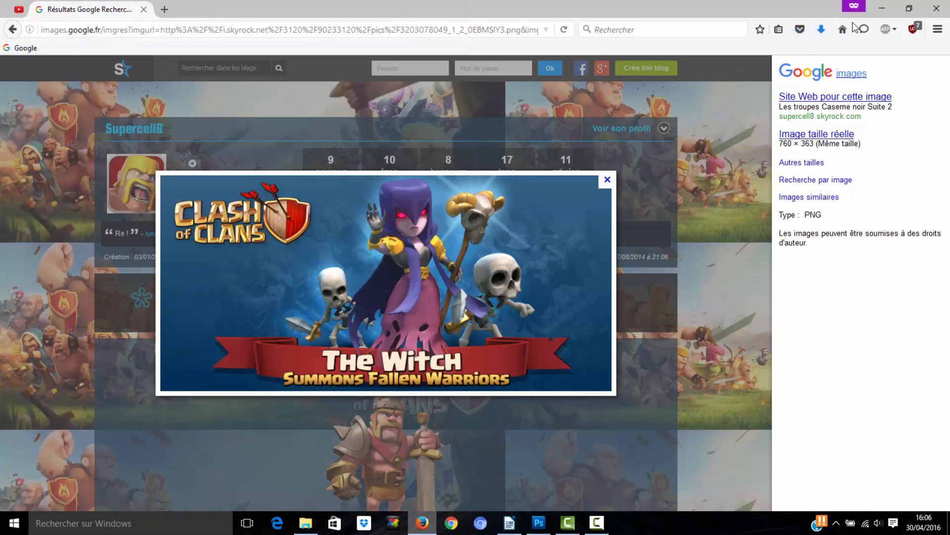
click(821, 30)
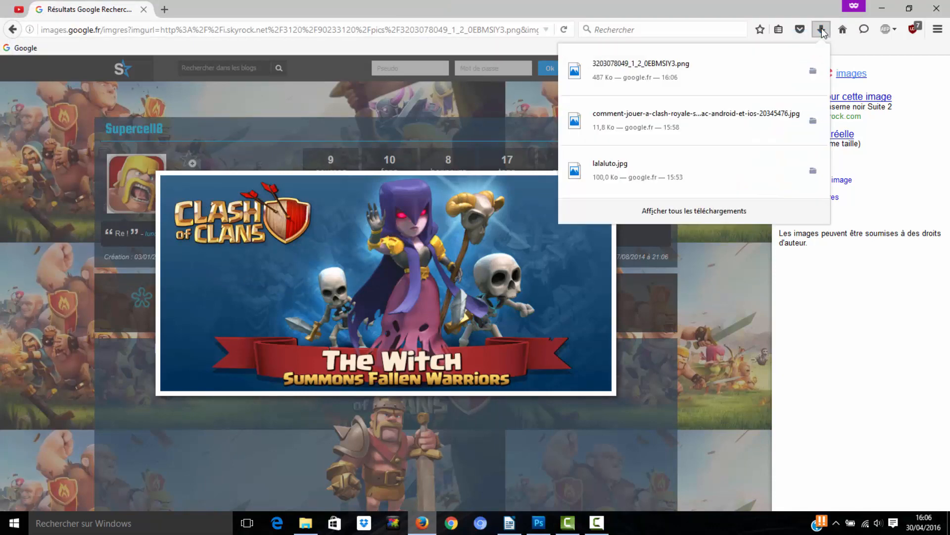
click(482, 279)
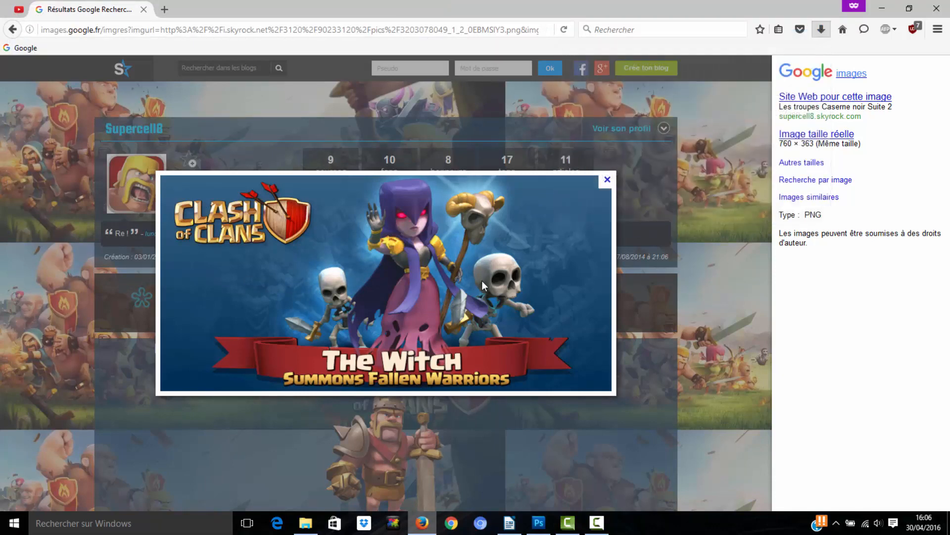
click(538, 522)
click(37, 8)
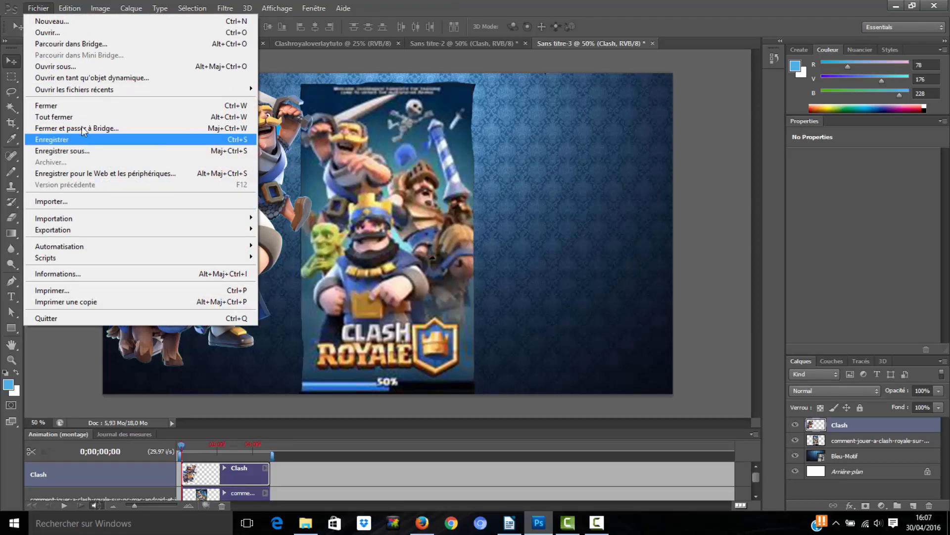
click(94, 203)
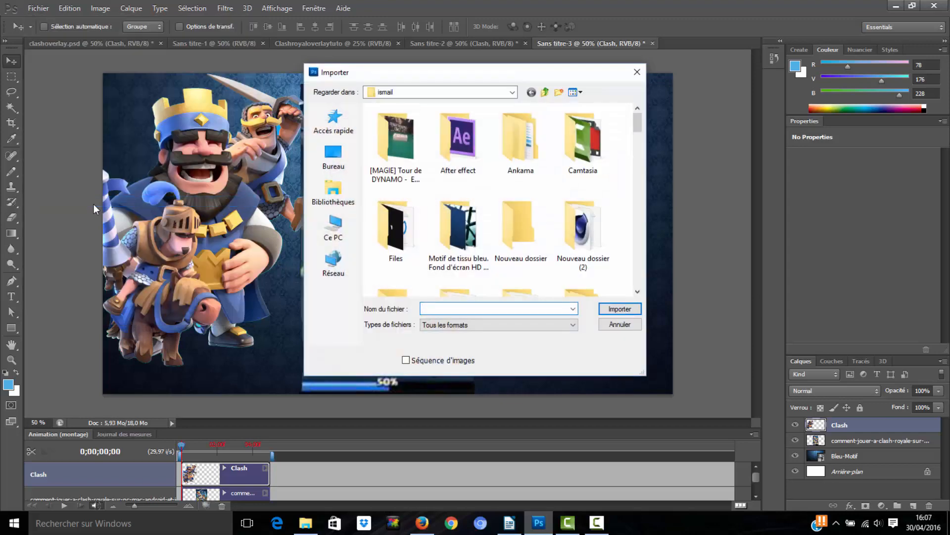
text(")
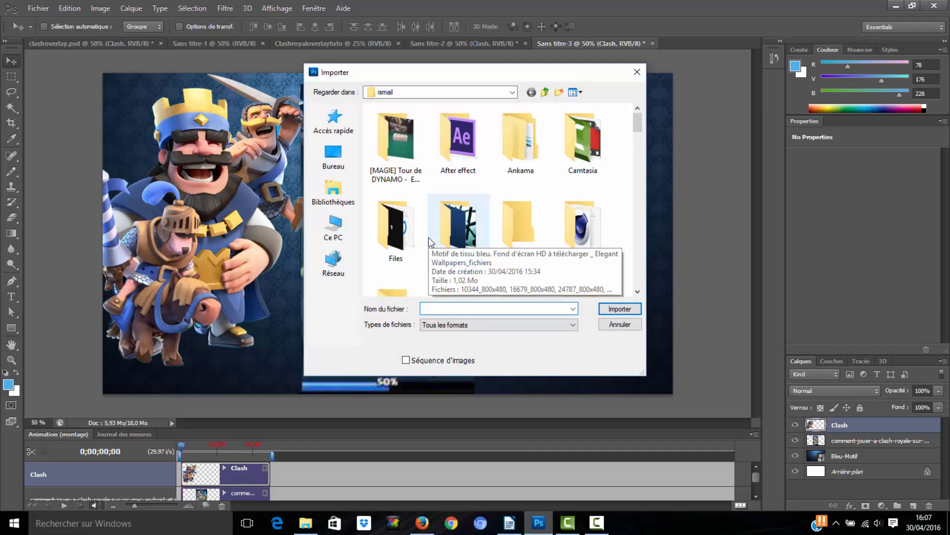
text(3)
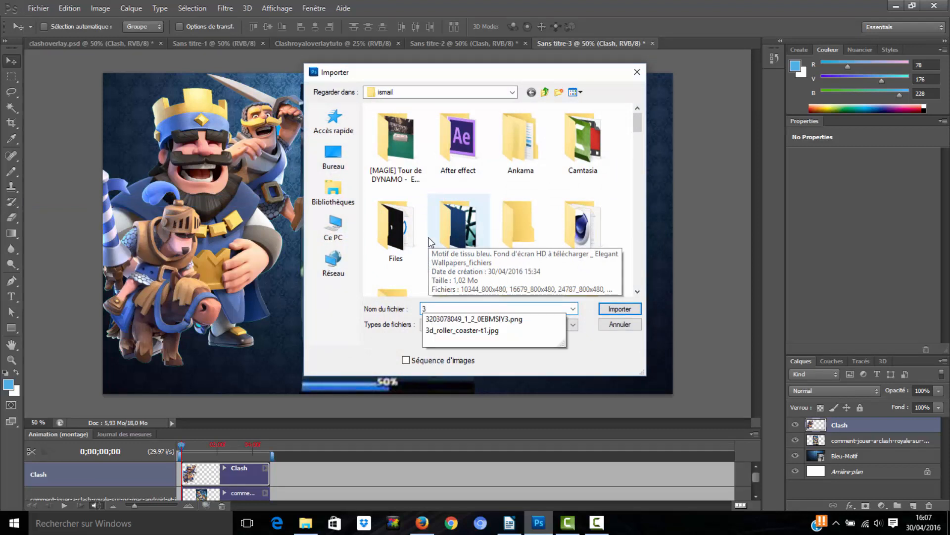
click(454, 319)
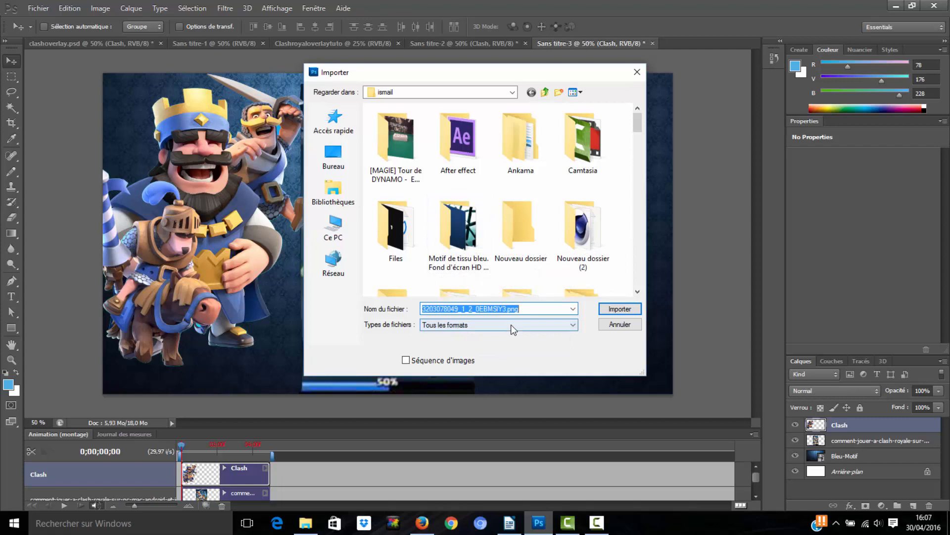
click(613, 309)
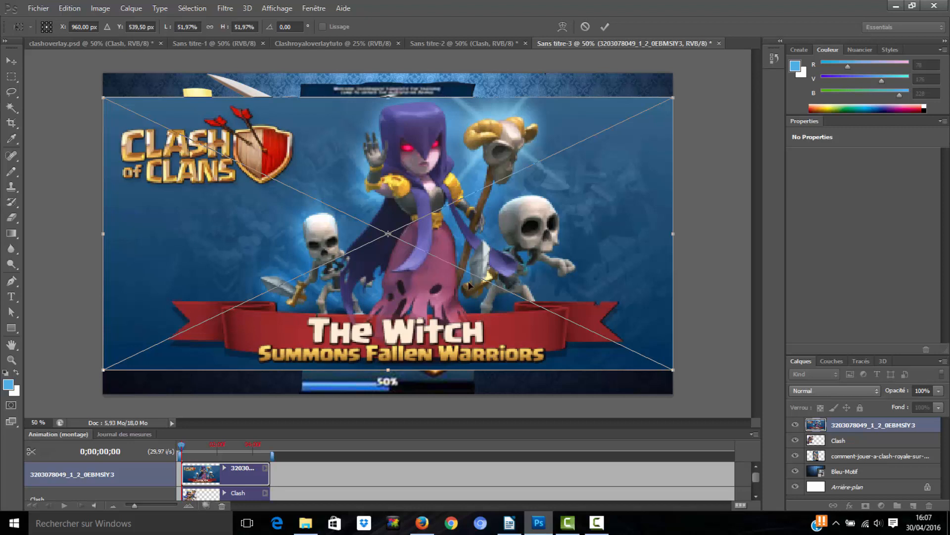
key(Escape)
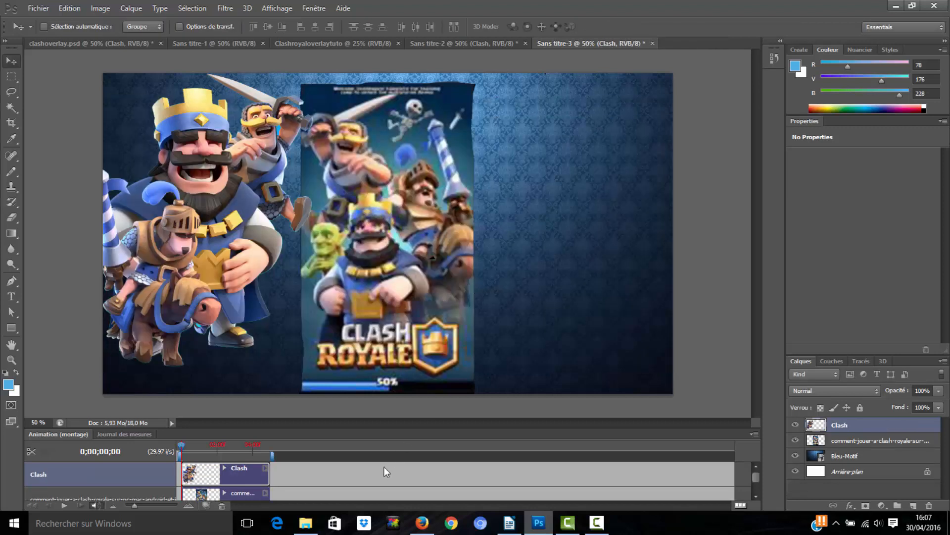
Switch back to Firefox and return to the image results of the skeleton army search.
click(422, 523)
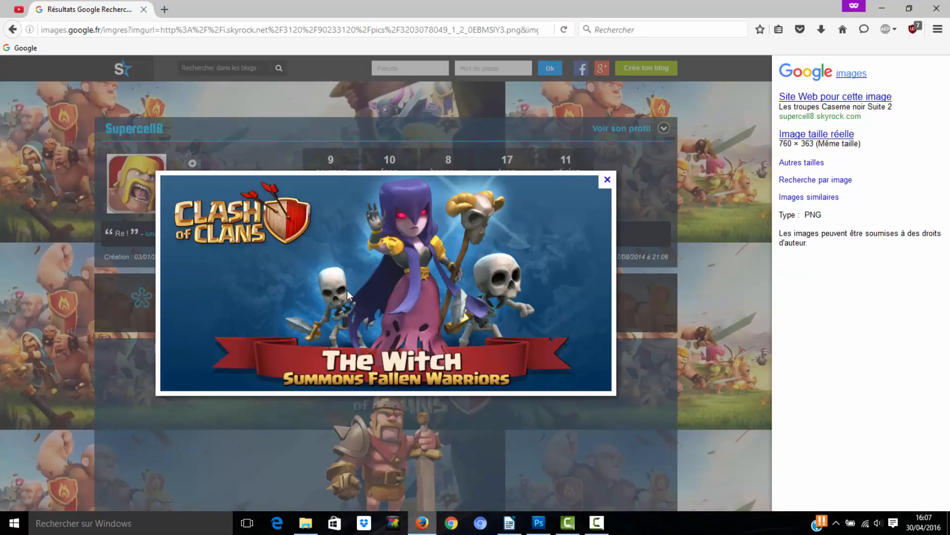
click(13, 29)
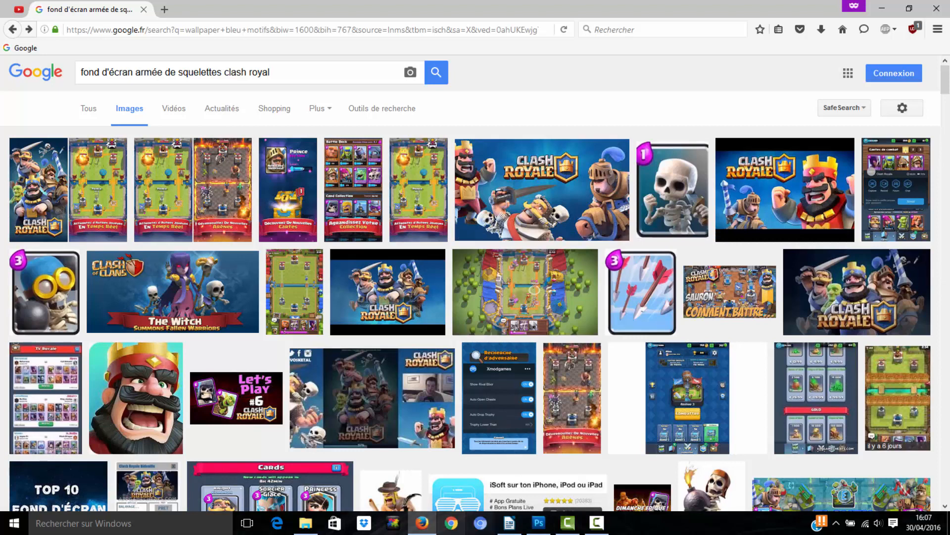
click(600, 528)
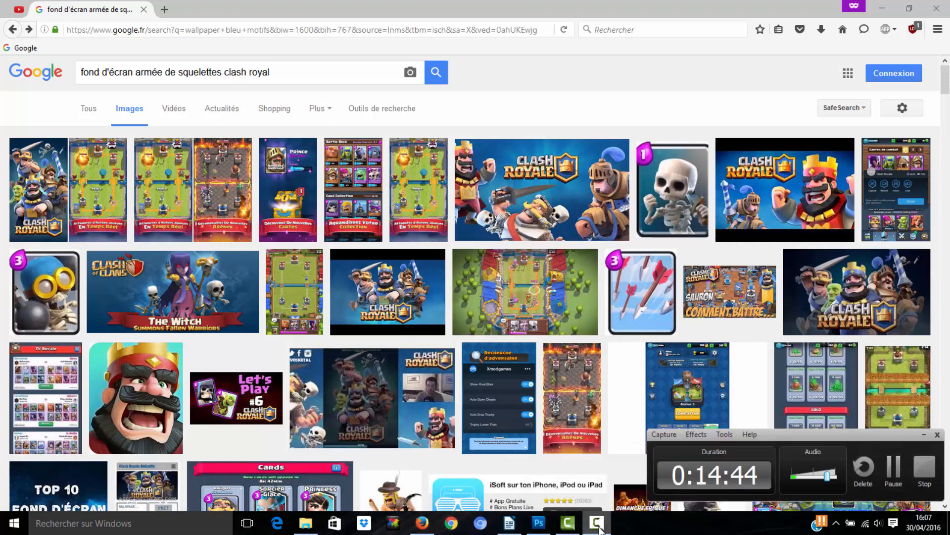
Switch to Photoshop and import clash-royale-supercell-patch-update.jpg into the Sans titre-3 overlay document.
click(887, 459)
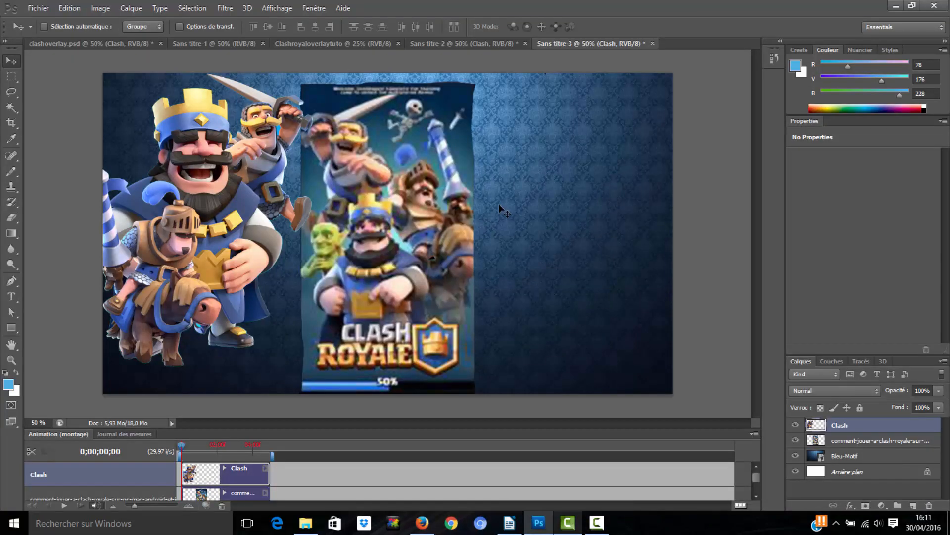
click(38, 8)
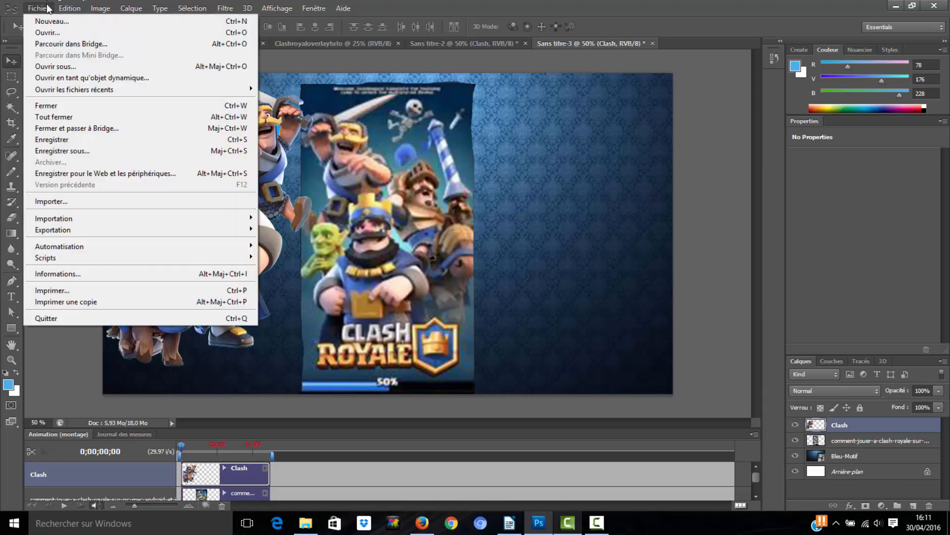
click(70, 201)
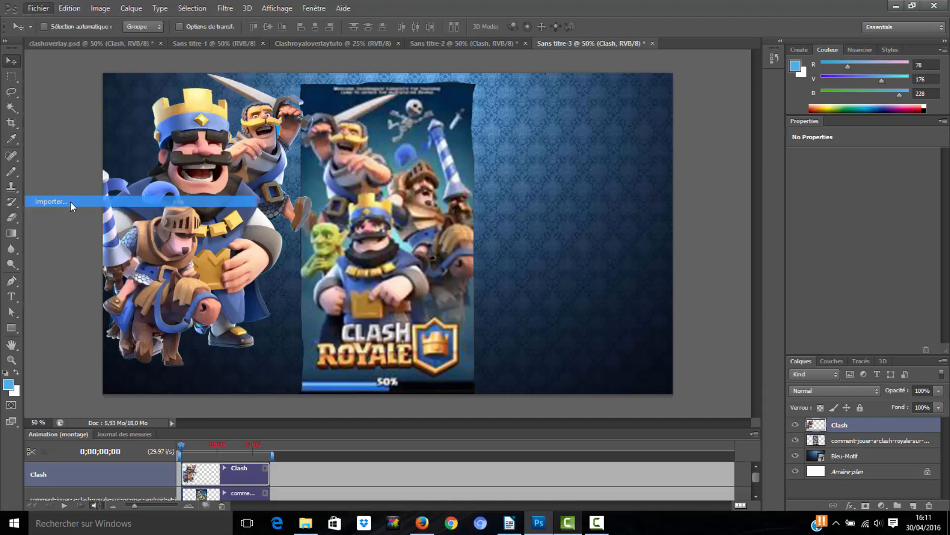
text(cl)
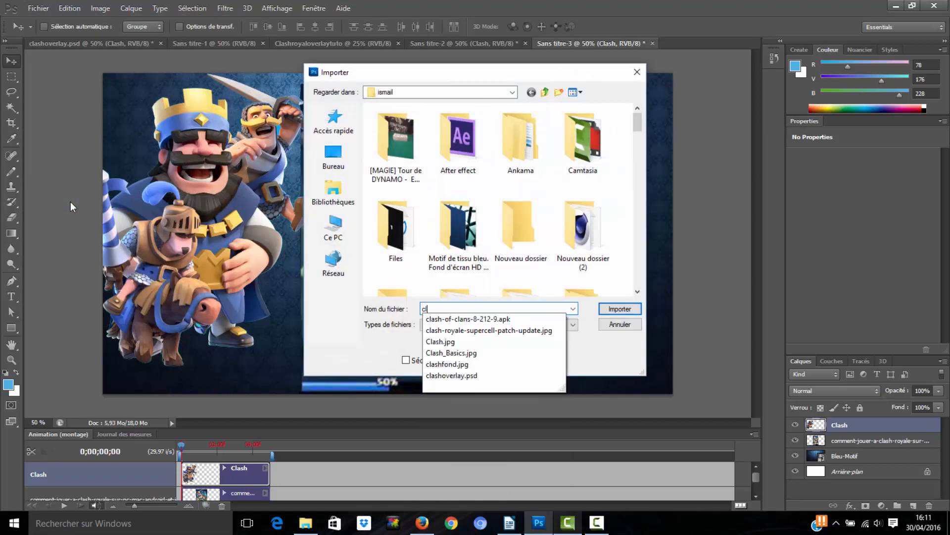
click(489, 330)
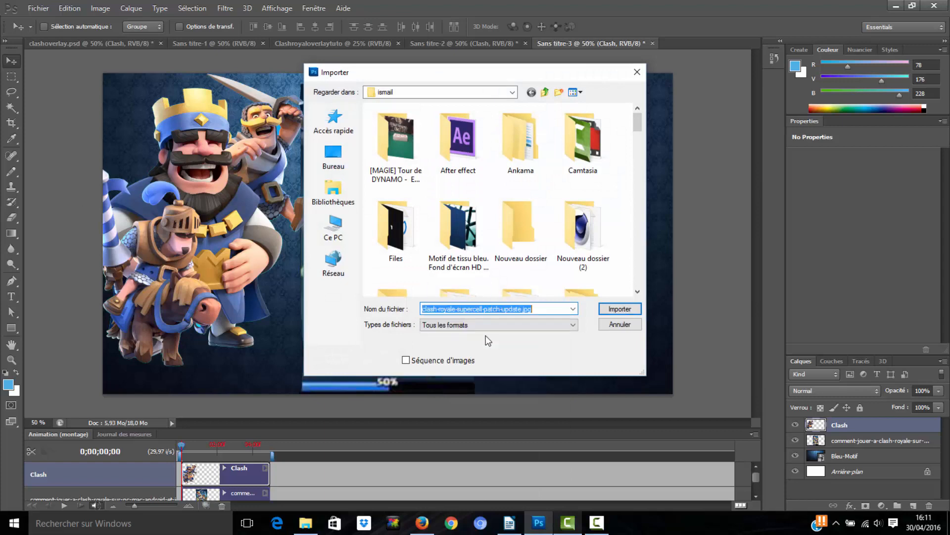
click(623, 305)
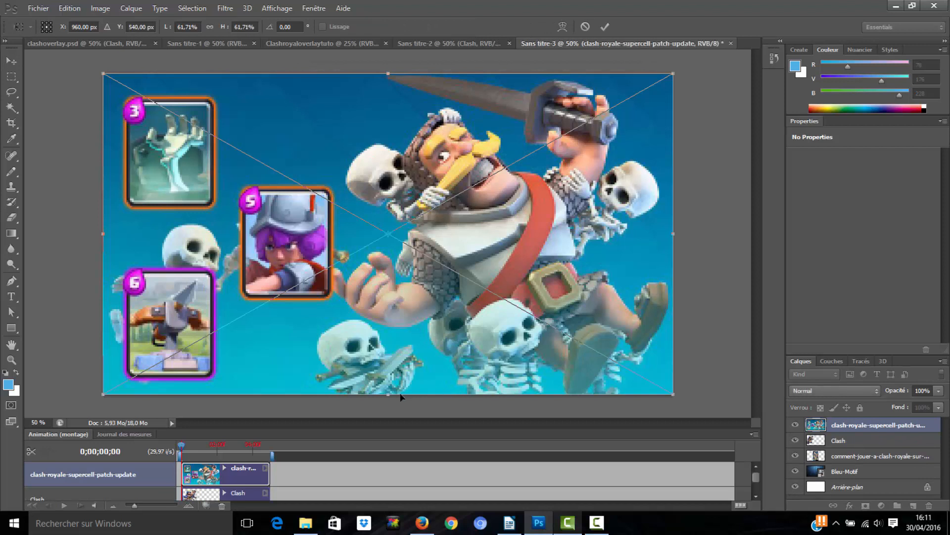
Scale the imported knight and skeletons image to about 29% width and 43% height, placing it over the canvas's empty upper-right area.
drag(388, 396, 389, 437)
drag(377, 208, 184, 305)
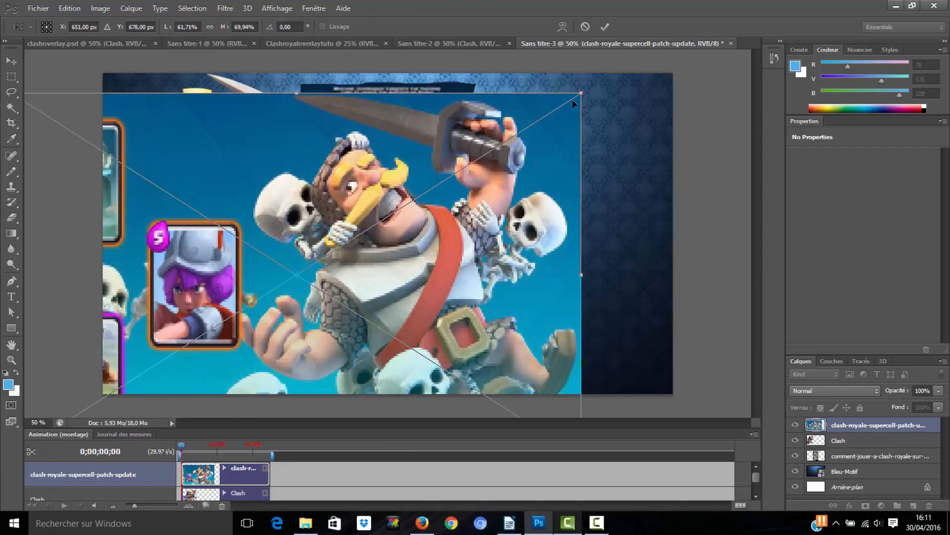
drag(581, 94, 404, 208)
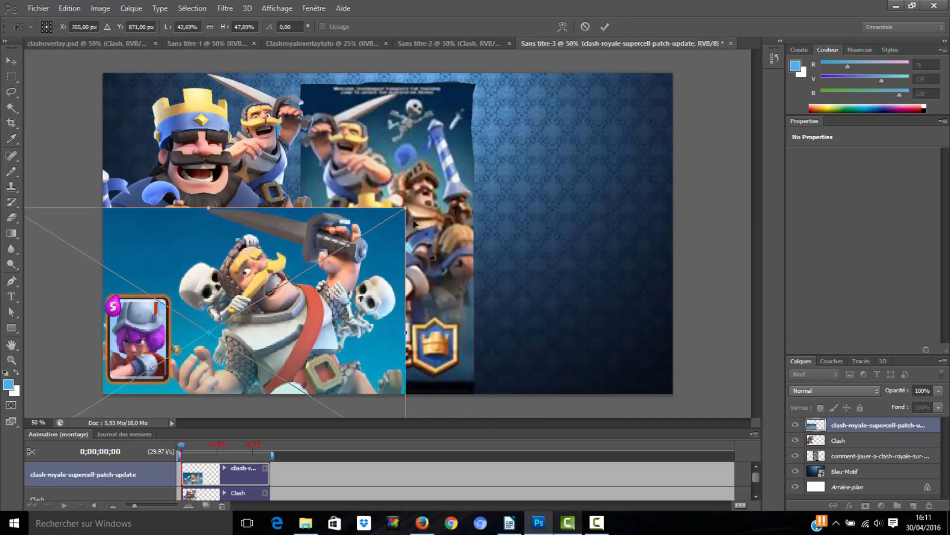
drag(265, 289, 510, 174)
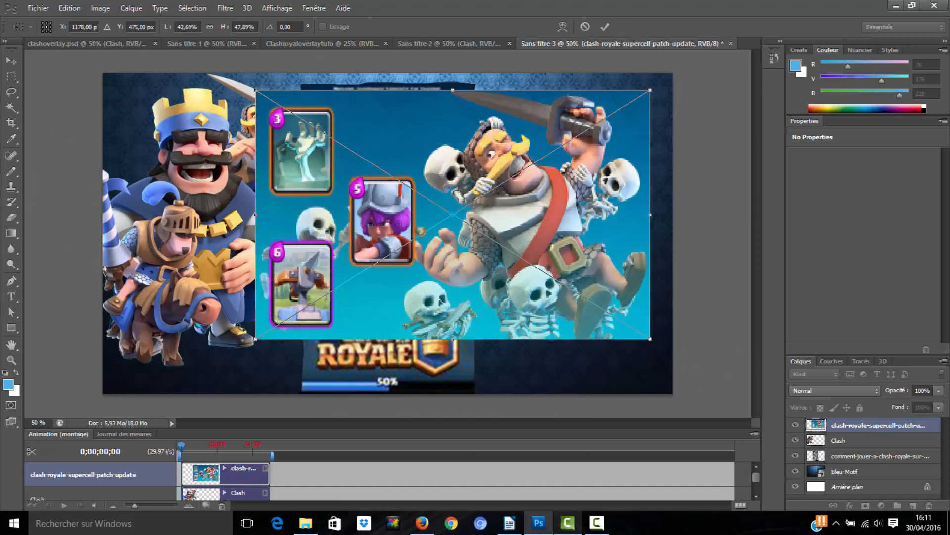
drag(255, 338, 427, 280)
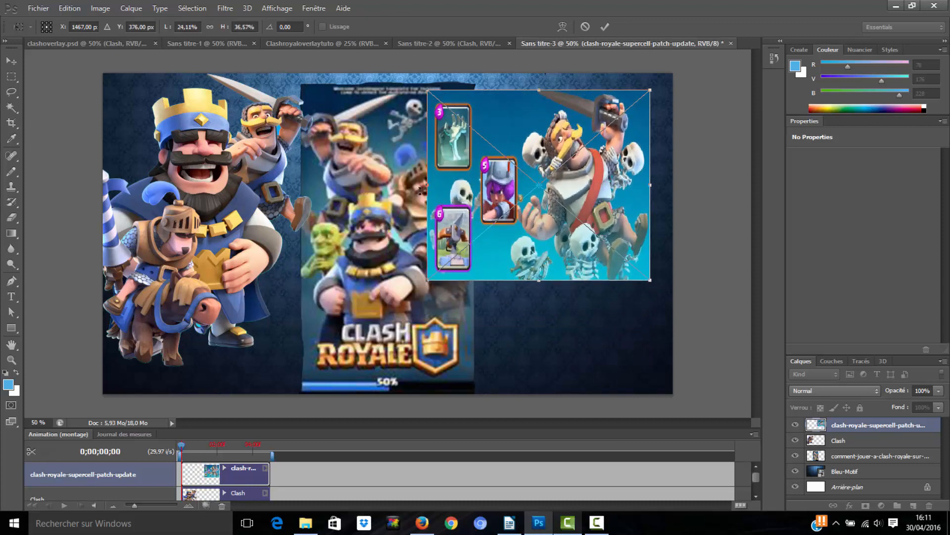
drag(425, 186, 380, 183)
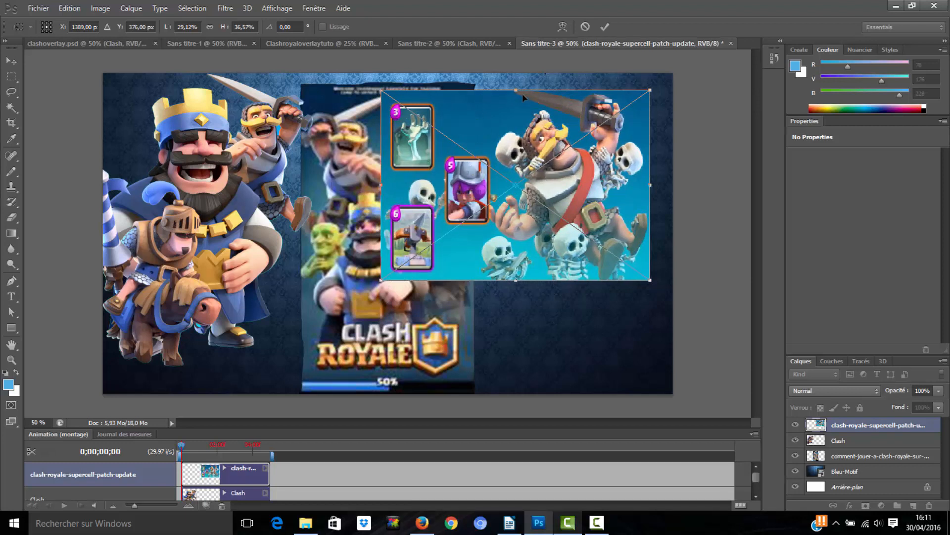
drag(515, 89, 515, 79)
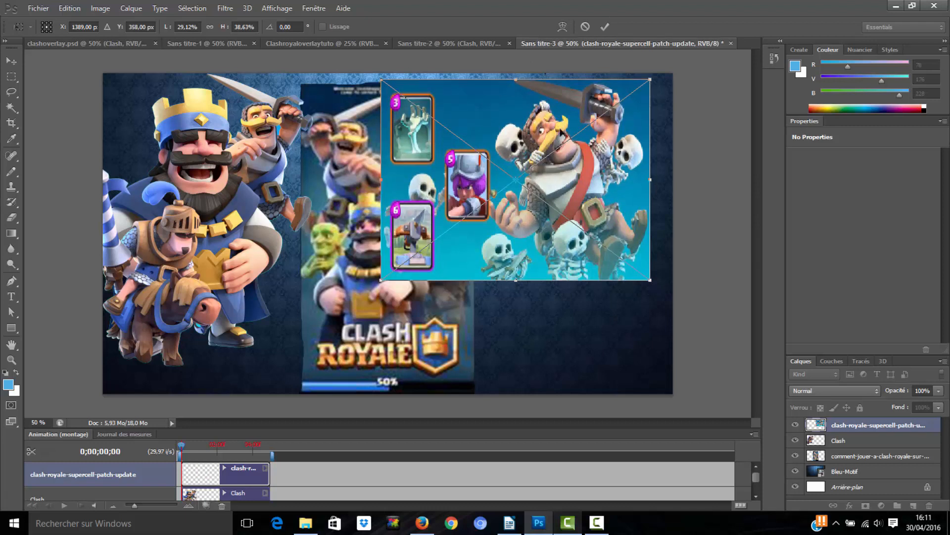
drag(565, 171, 573, 182)
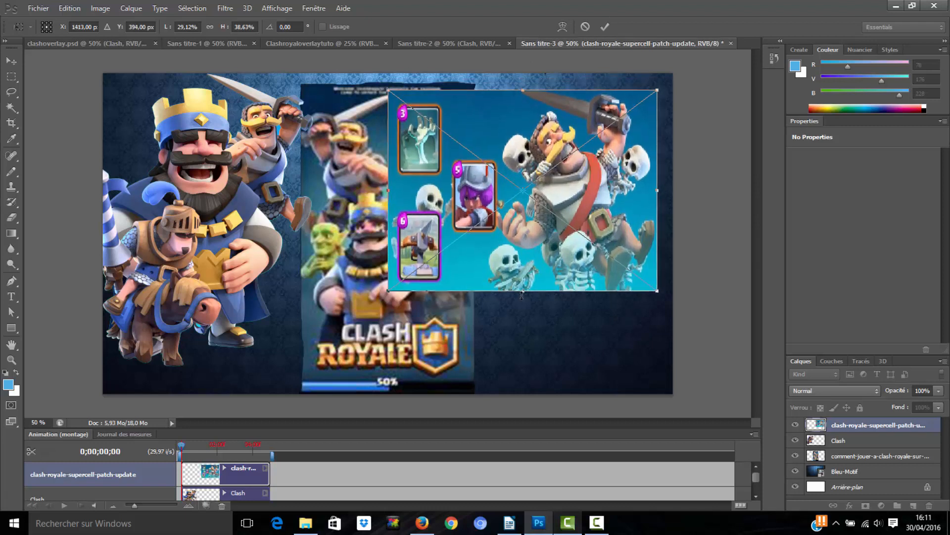
drag(522, 299, 524, 314)
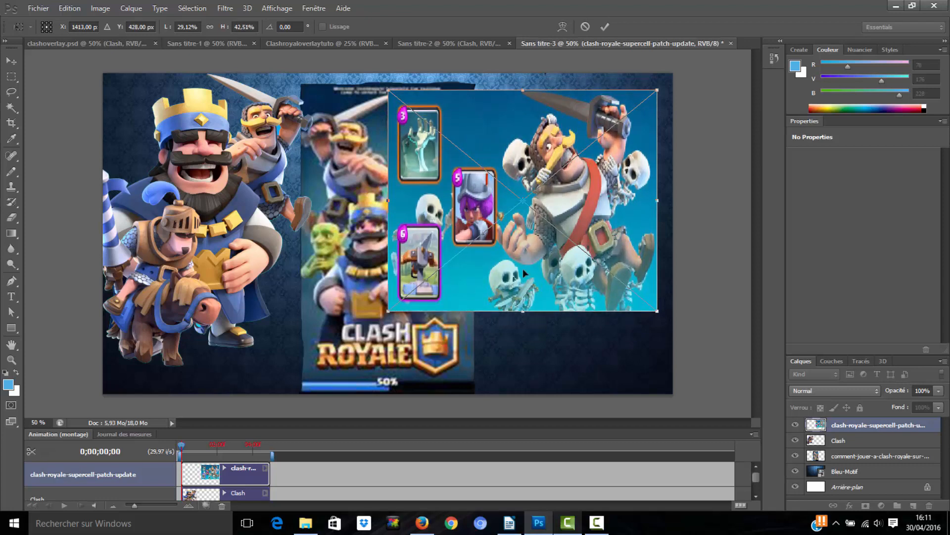
Tilt the knight and skeletons image clockwise, nudge it toward the canvas's right edge and commit the transform.
drag(725, 215, 695, 255)
drag(600, 232, 610, 234)
key(Return)
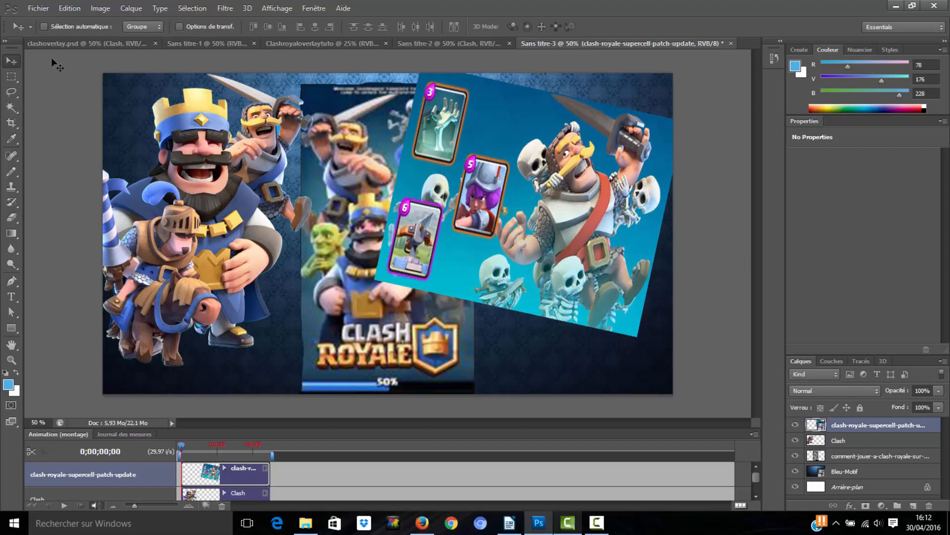
Remove the teal background around the cards, knight and skeletons with the Background Eraser.
click(11, 218)
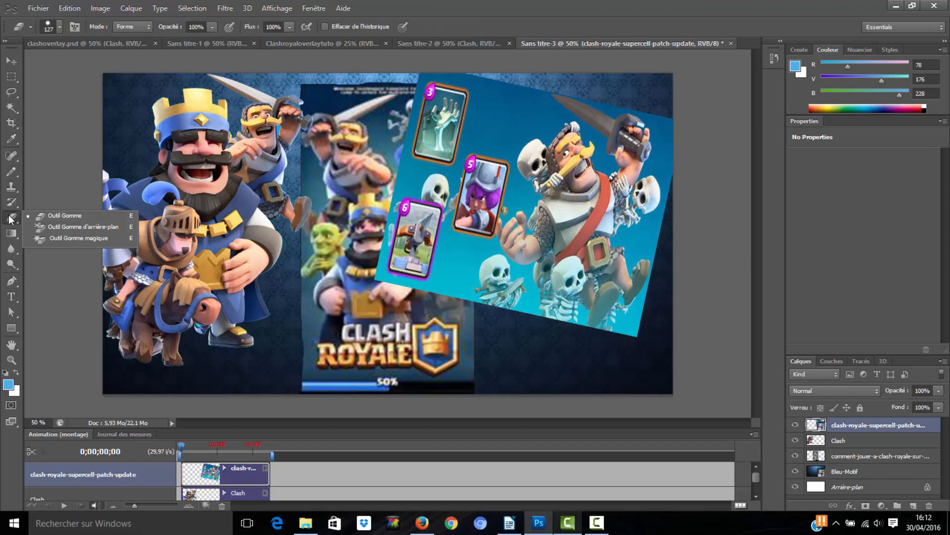
click(49, 229)
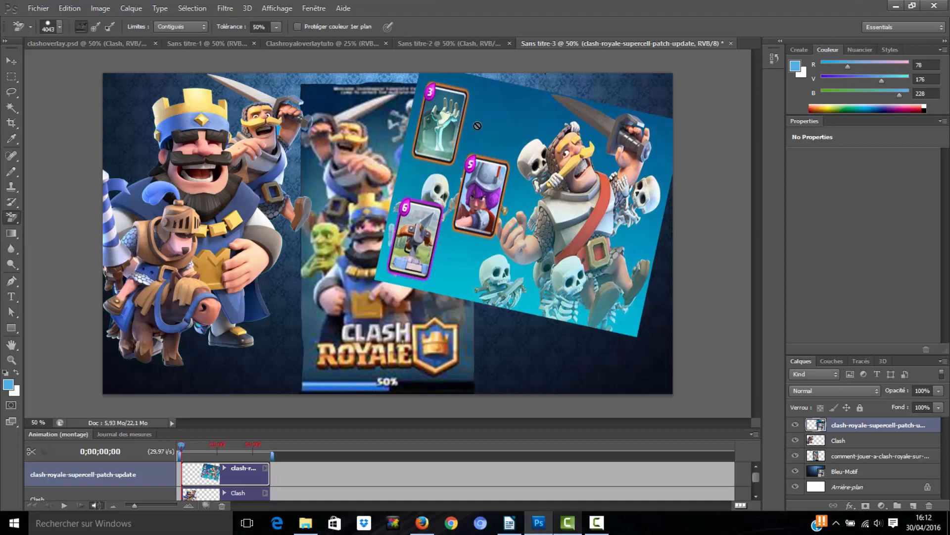
click(484, 133)
click(461, 205)
click(515, 124)
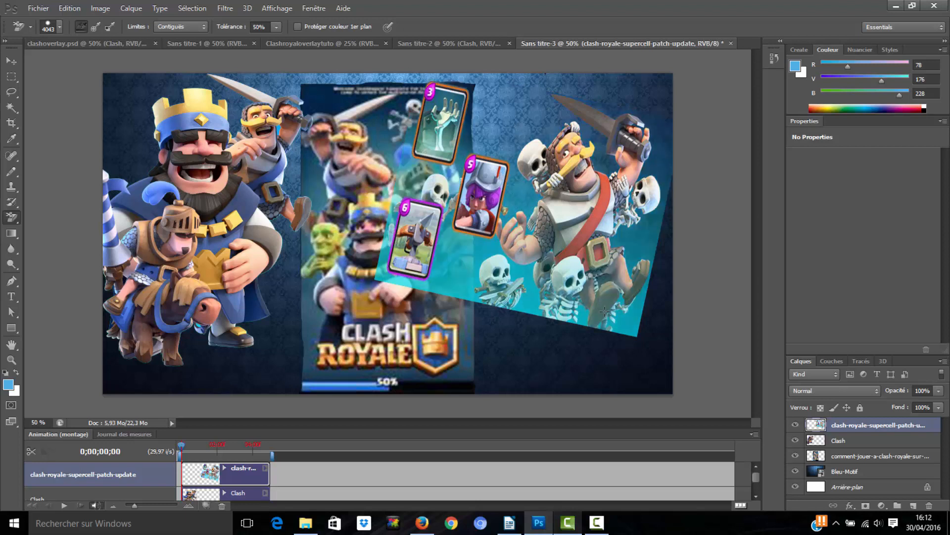
click(629, 323)
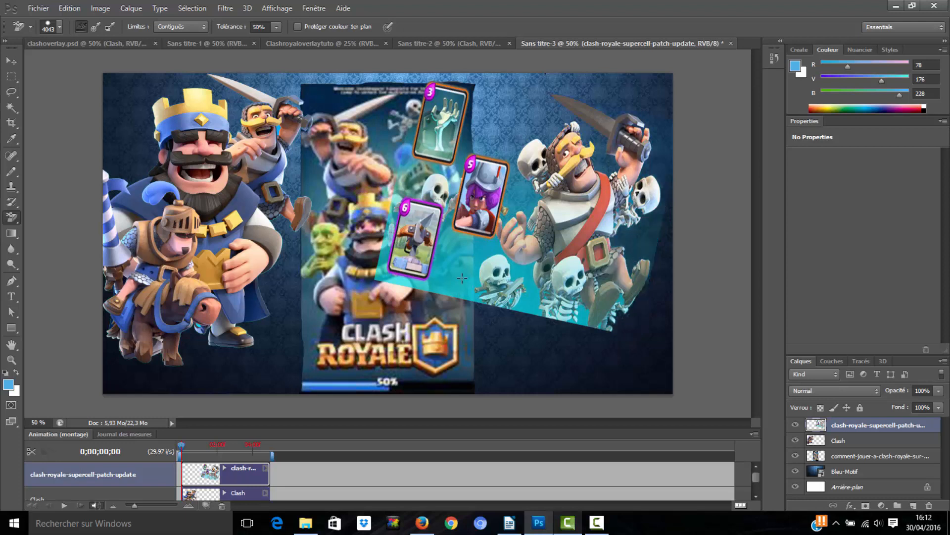
click(487, 246)
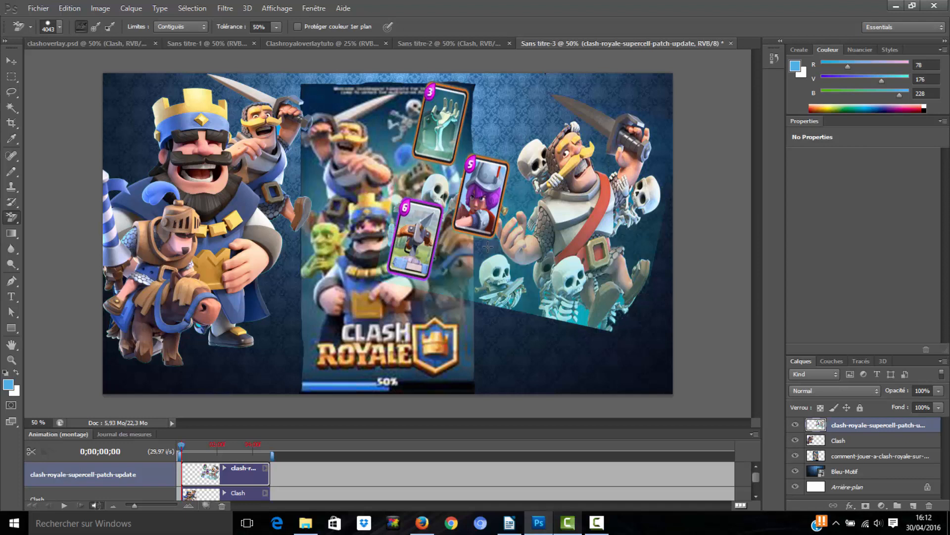
click(583, 315)
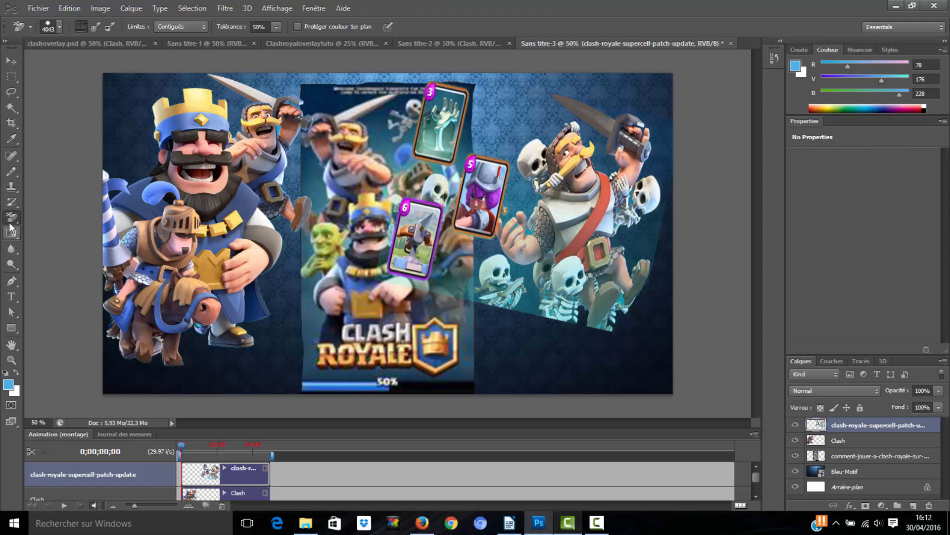
Erase the three game cards and the stray remnants beside the knight with the standard Eraser, undoing the first stroke.
drag(12, 226, 46, 217)
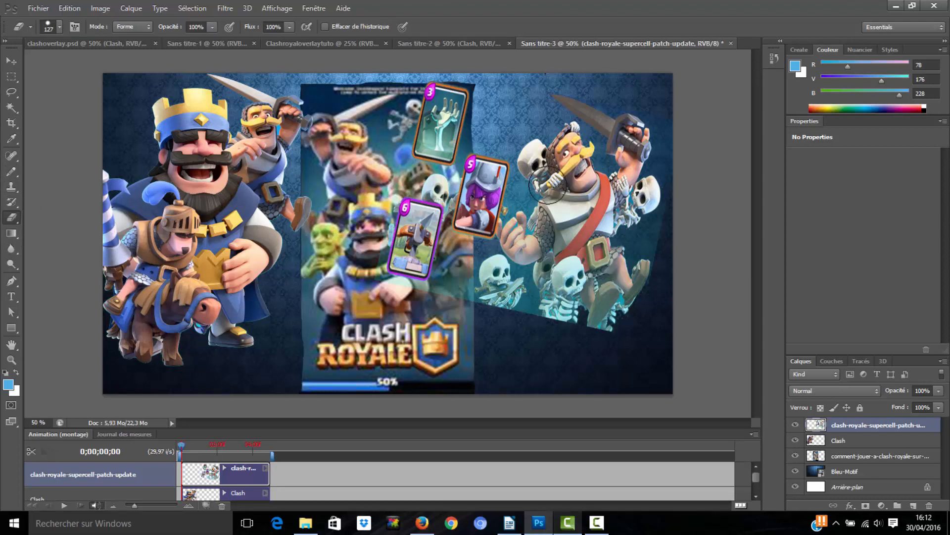
drag(528, 201, 522, 215)
key(ctrl+z)
mouse_move(458, 136)
mouse_down()
mouse_move(439, 127)
mouse_move(449, 108)
mouse_move(426, 134)
mouse_move(374, 336)
mouse_move(391, 268)
mouse_move(410, 246)
mouse_move(400, 316)
mouse_move(429, 210)
mouse_move(410, 287)
mouse_move(448, 208)
mouse_move(429, 266)
mouse_move(459, 207)
mouse_move(447, 280)
mouse_move(459, 299)
mouse_move(463, 83)
mouse_move(431, 74)
mouse_move(424, 95)
mouse_move(462, 100)
mouse_move(489, 196)
mouse_up()
drag(486, 200, 479, 224)
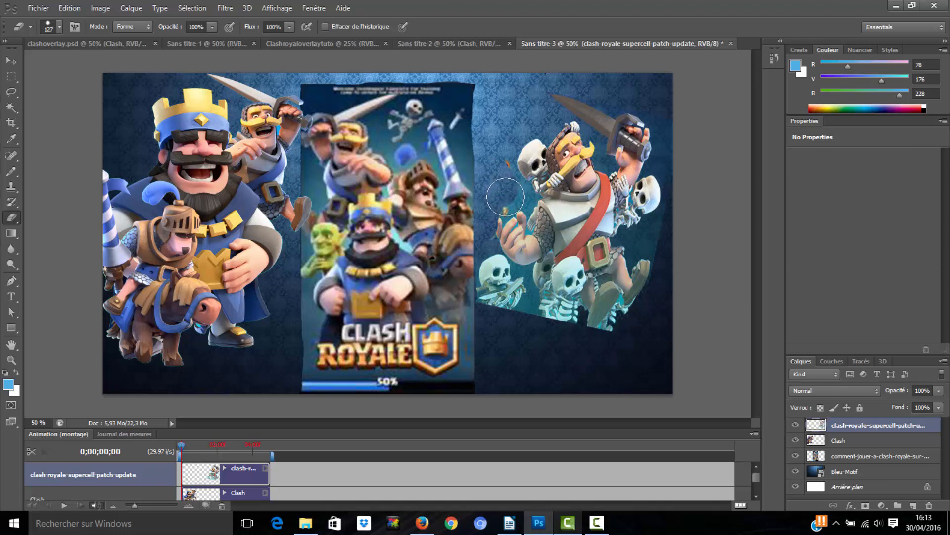
mouse_move(505, 197)
mouse_down()
mouse_move(505, 178)
mouse_move(486, 194)
mouse_up()
Set the Eraser size to 65 px and erase leftover teal areas between the lower skeletons and beside the knight's legs.
click(60, 26)
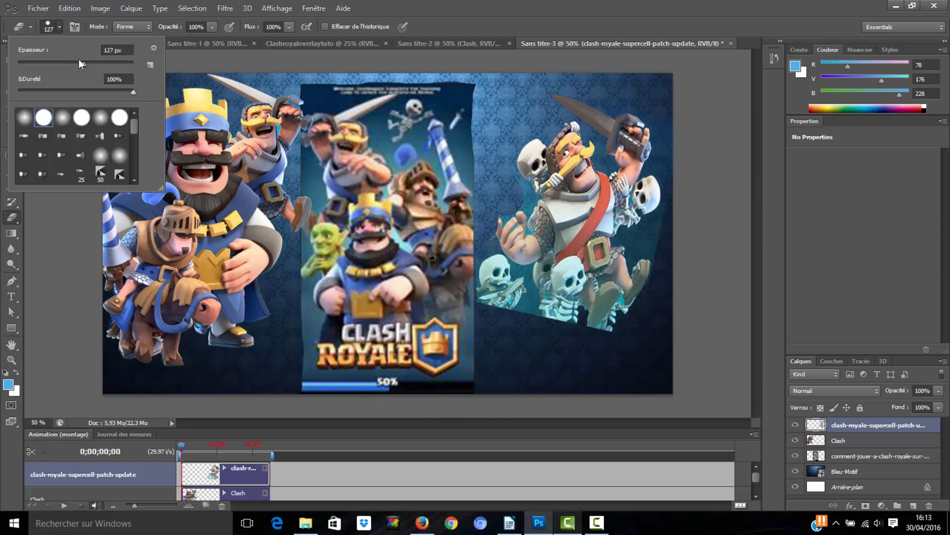
drag(82, 64, 55, 65)
click(526, 196)
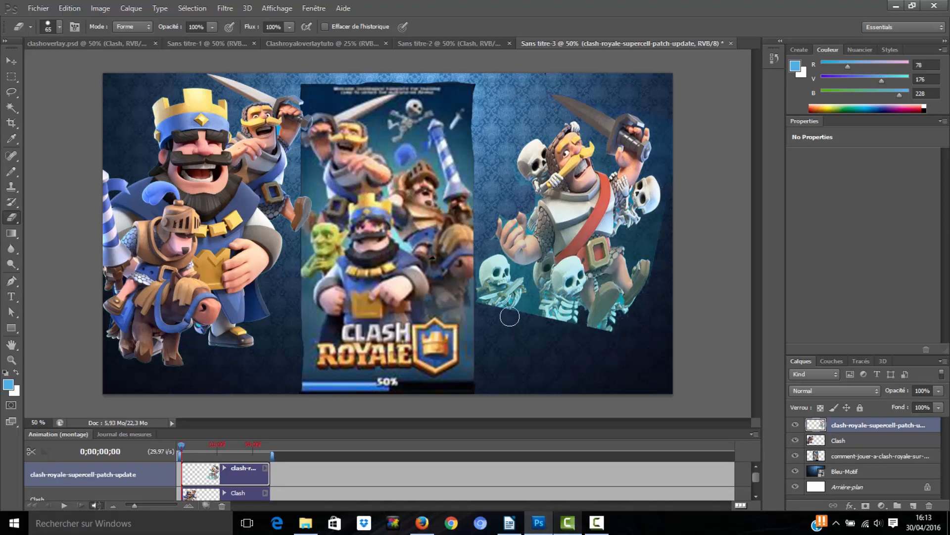
mouse_move(640, 244)
mouse_down()
mouse_move(662, 237)
mouse_move(645, 248)
mouse_up()
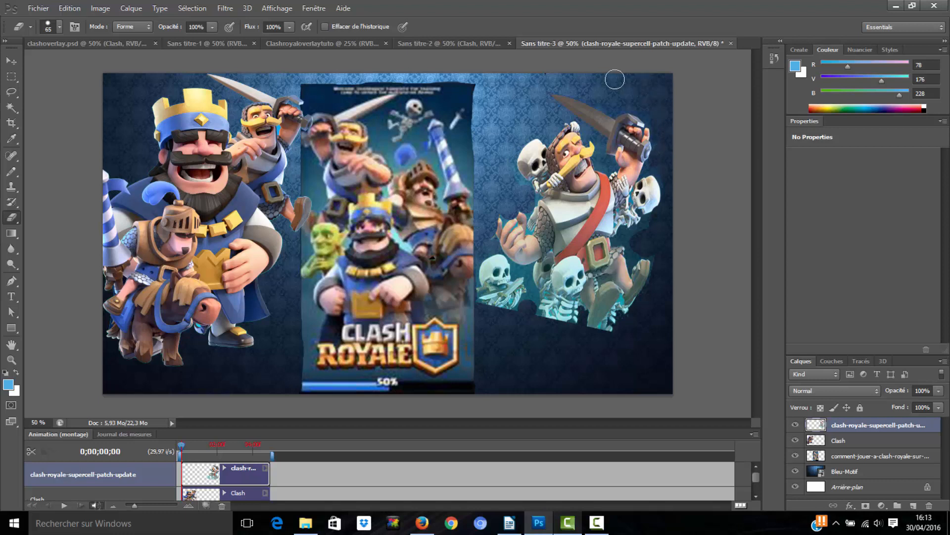
Undo the erasing stroke over the knight's sword and set the Eraser size to 28 px.
drag(580, 103, 551, 99)
key(ctrl+z)
click(59, 27)
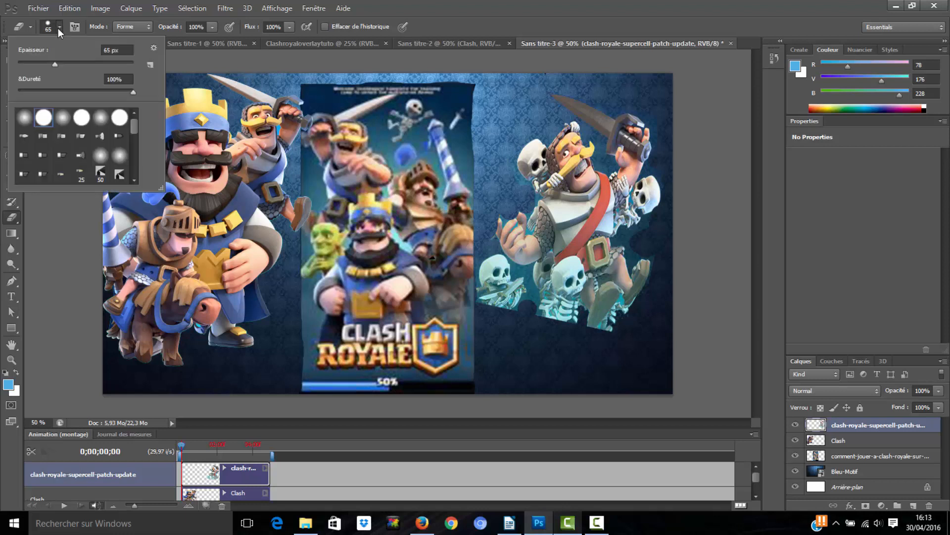
drag(55, 65, 34, 64)
click(536, 198)
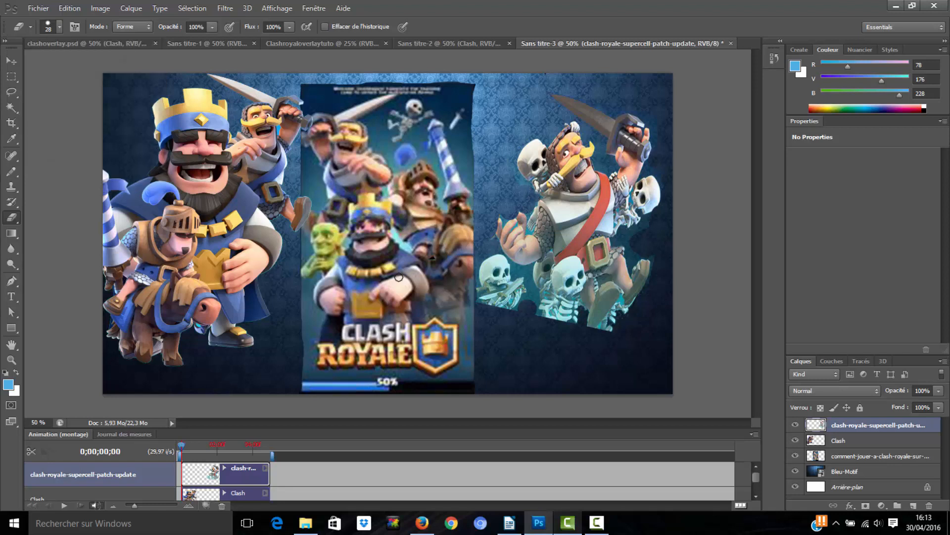
Clean the remaining teal edges around the lower skeletons with the Background Eraser and the 28 px Eraser.
click(12, 217)
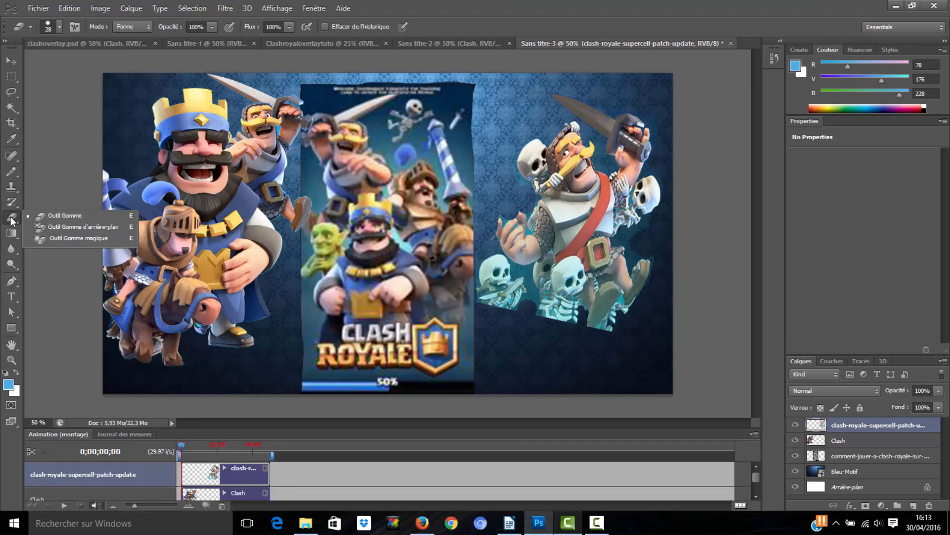
click(65, 229)
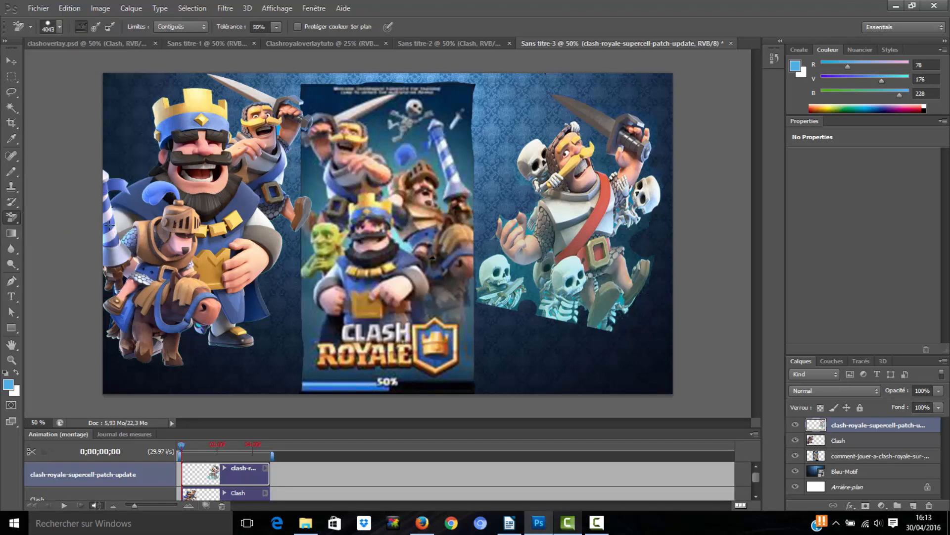
click(527, 272)
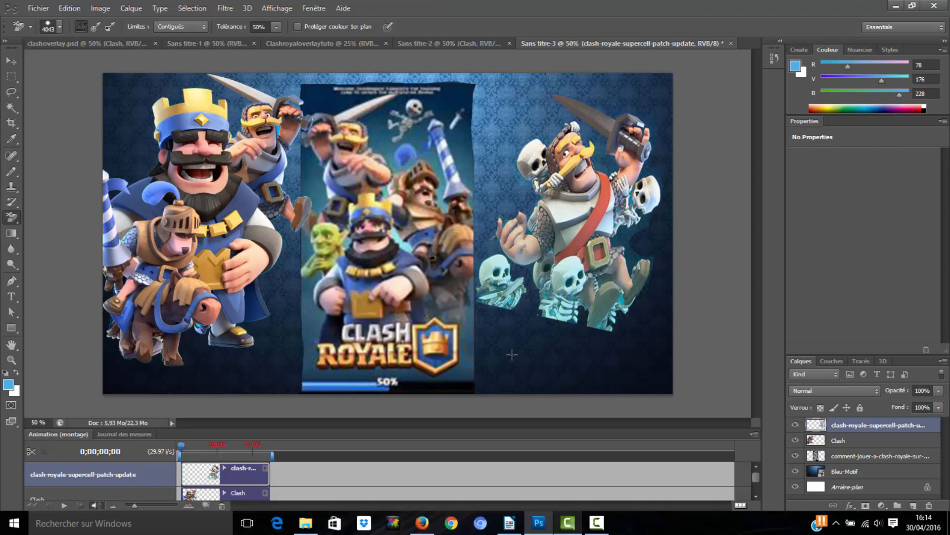
right_click(11, 217)
click(32, 218)
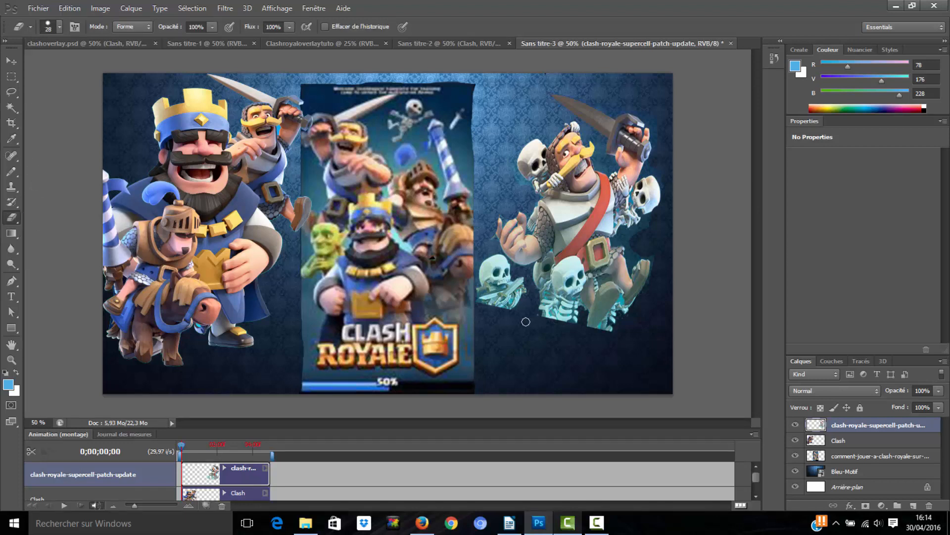
mouse_move(576, 327)
mouse_down()
mouse_move(526, 308)
mouse_move(578, 324)
mouse_up()
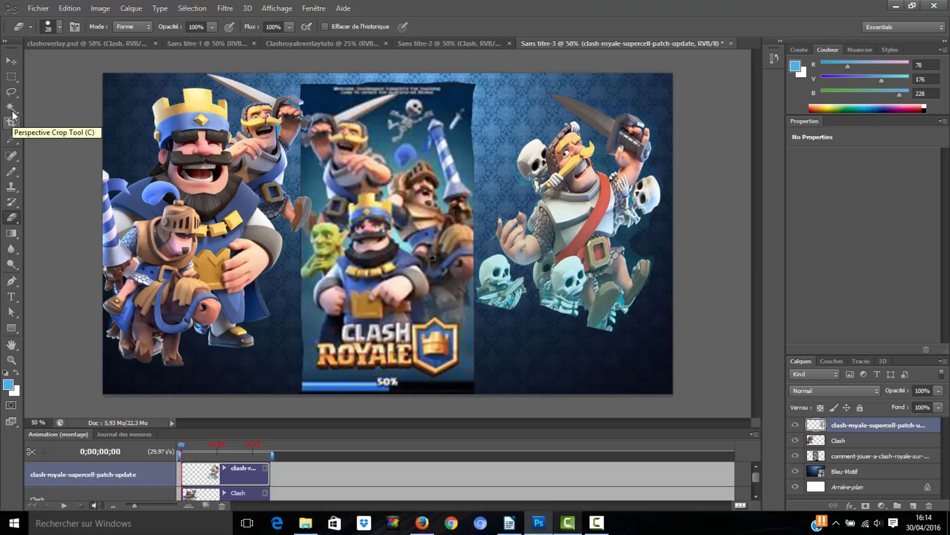
Delete the clash-royale-supercell-patch-update layer with the knight and skeletons.
click(11, 61)
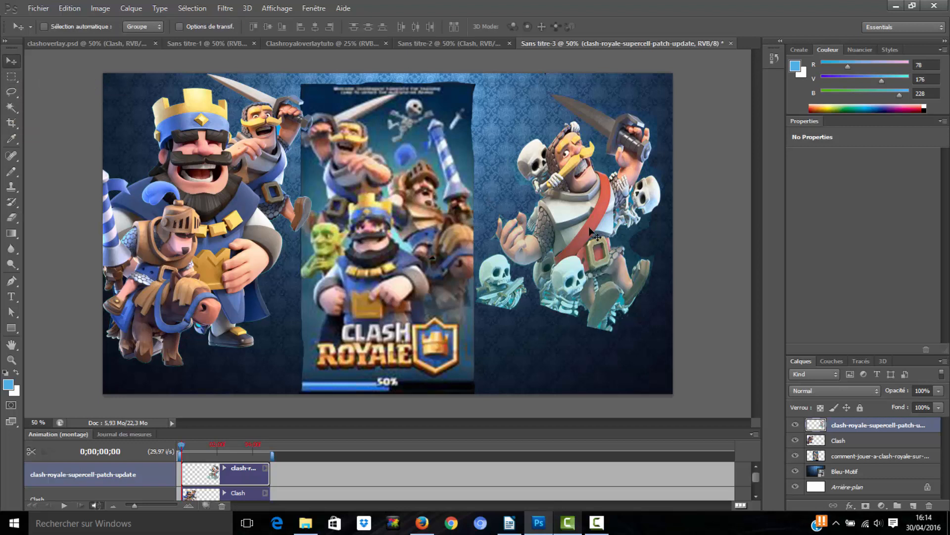
key(Delete)
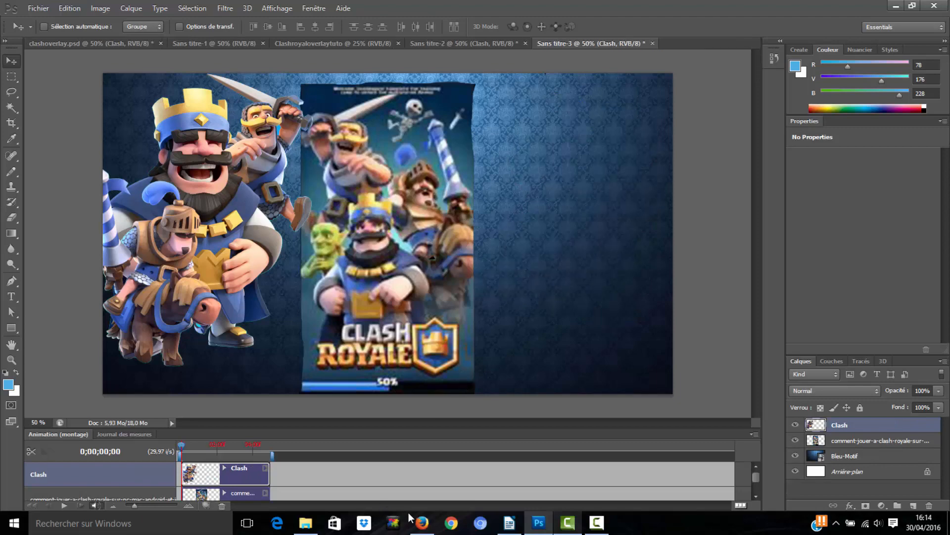
Switch to Firefox, return to the Google Images results and search for "cartes clash royal".
click(422, 522)
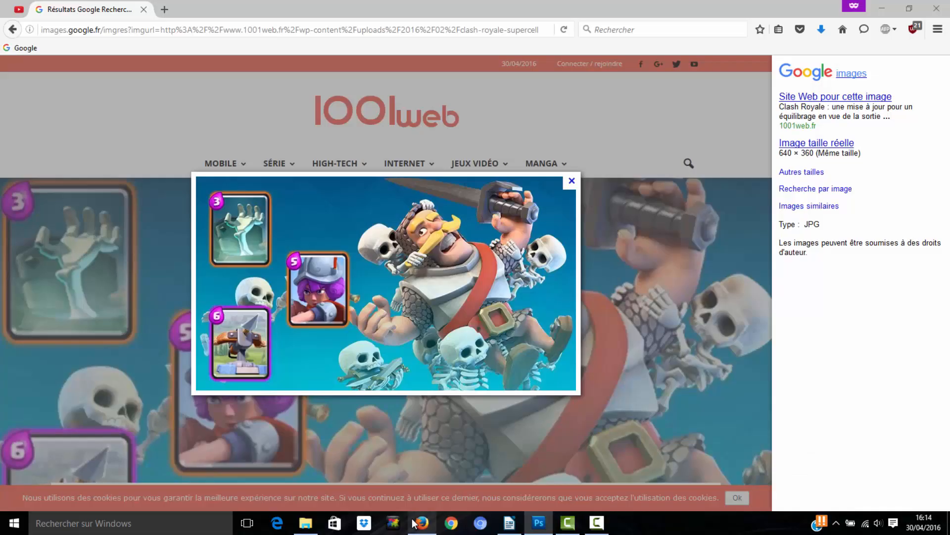
click(13, 29)
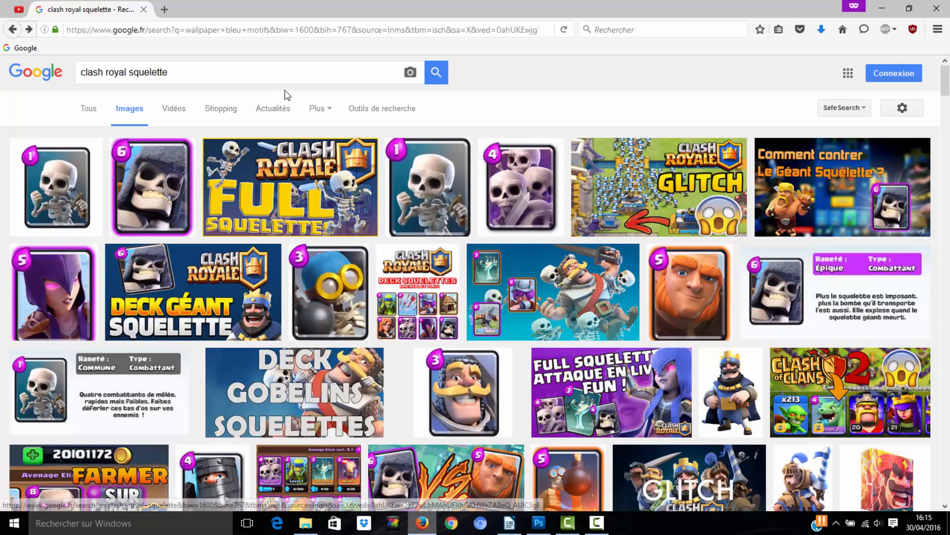
triple_click(277, 79)
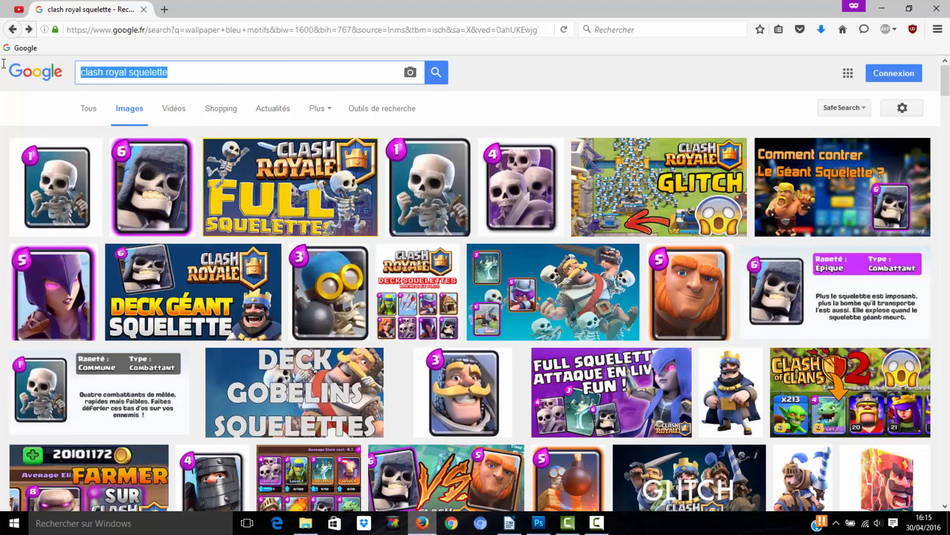
text(cartes cl)
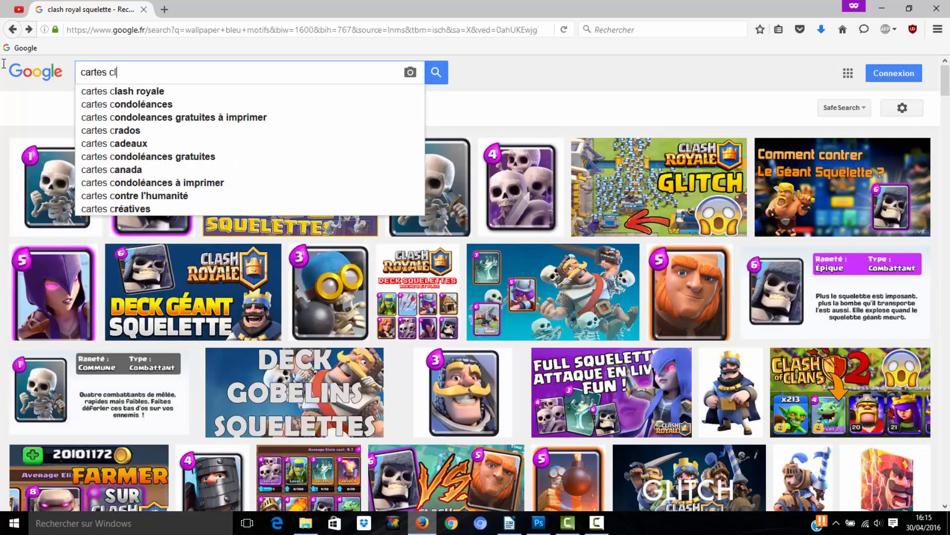
text(ash royal)
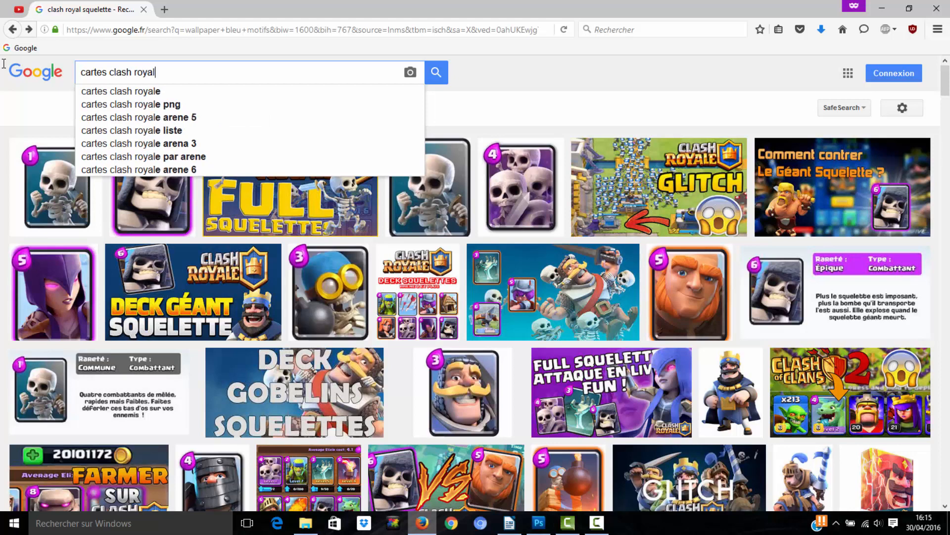
key(Return)
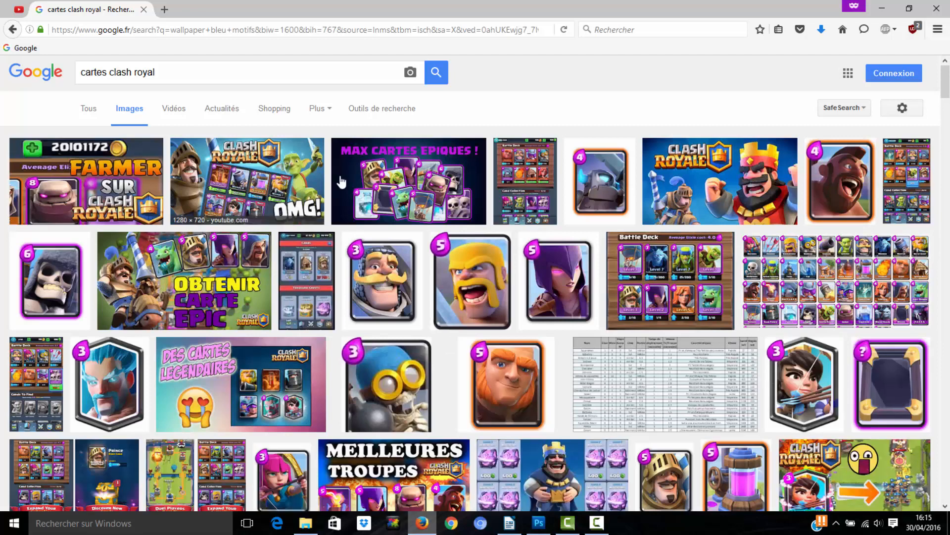
Open the hog rider card from the image results and save it as cr_rares_chevaucheurdecochons in the ismail folder.
click(839, 183)
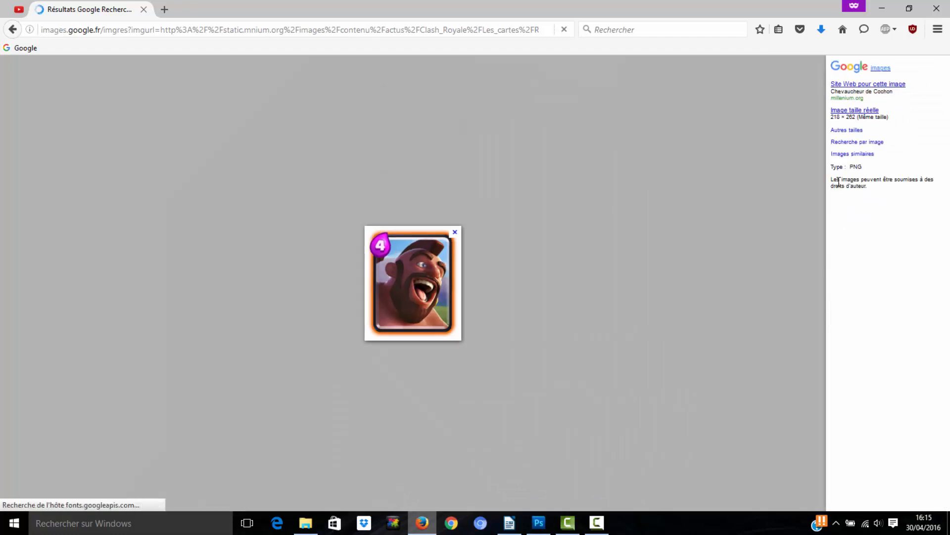
right_click(419, 282)
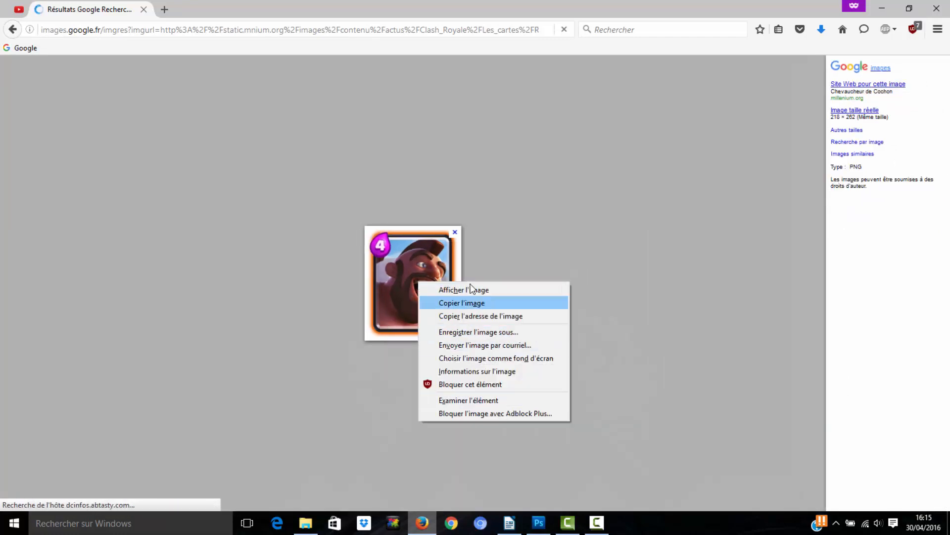
click(469, 333)
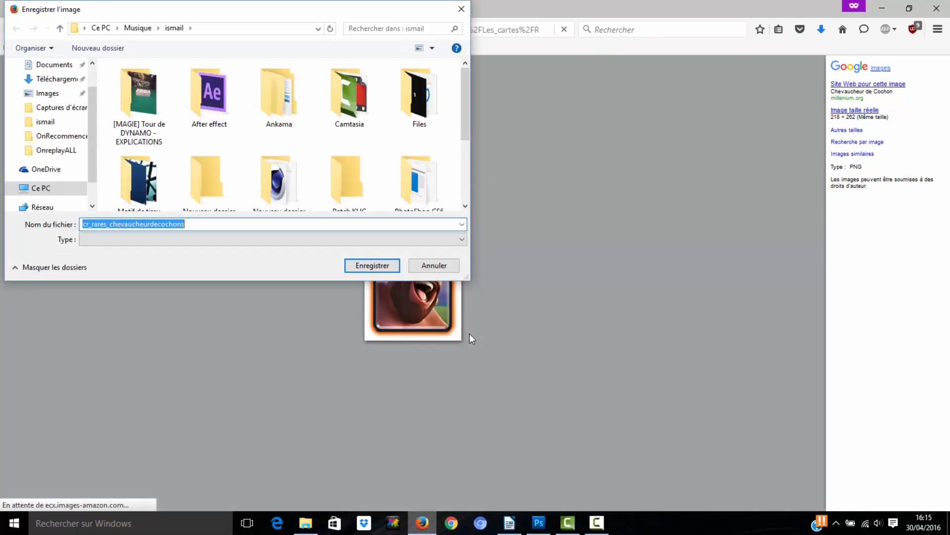
click(374, 267)
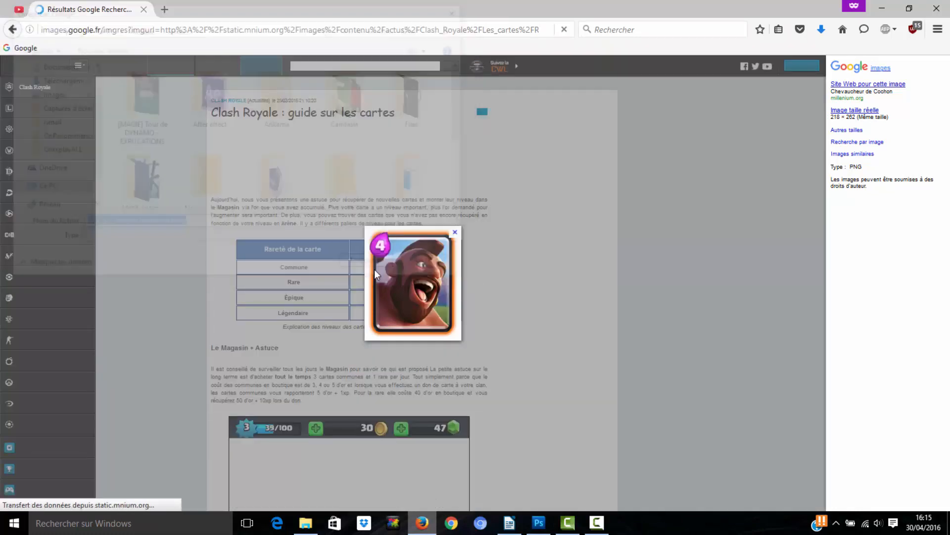
Switch to Photoshop and place the cr_rares_chevaucheurdecochons image in the Sans titre-3 overlay document.
click(540, 524)
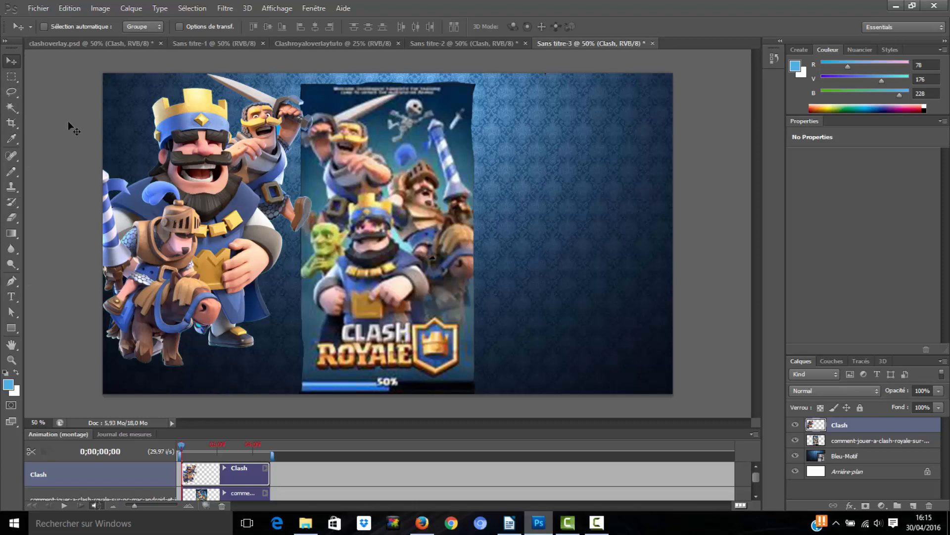
click(40, 9)
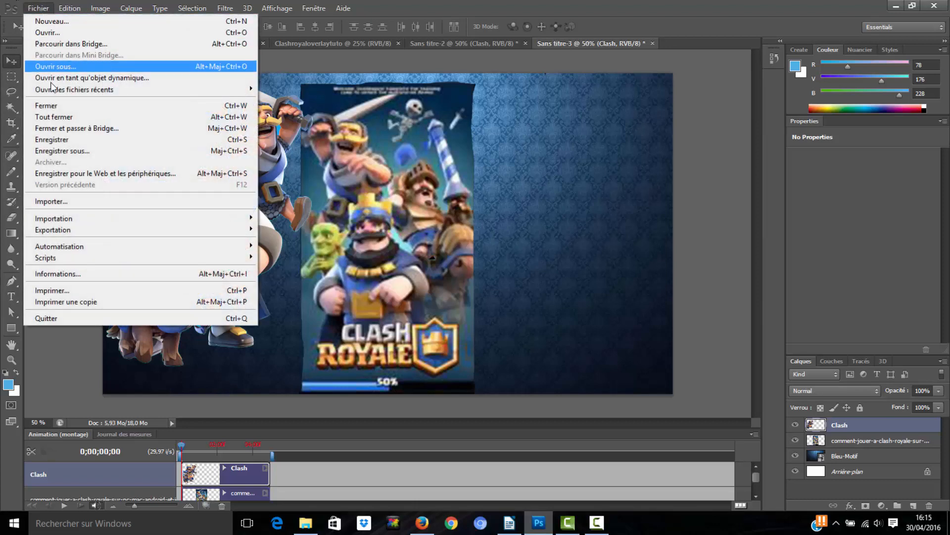
click(60, 201)
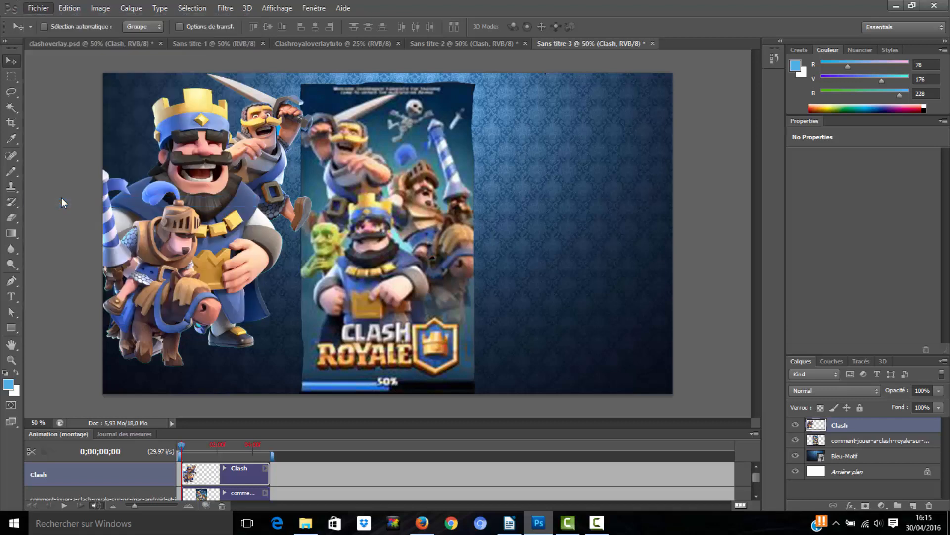
text(che)
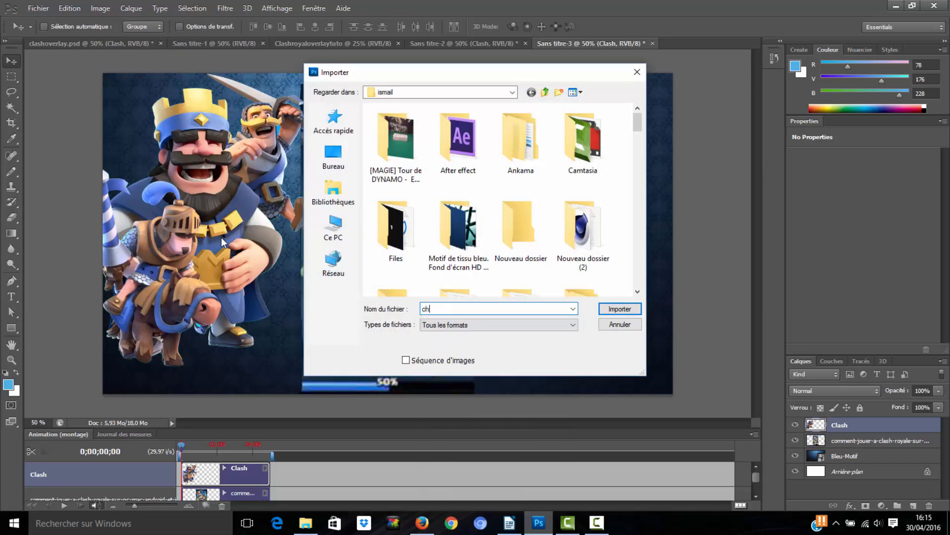
key(BackSpace)
key(BackSpace)
drag(638, 124, 647, 199)
click(466, 204)
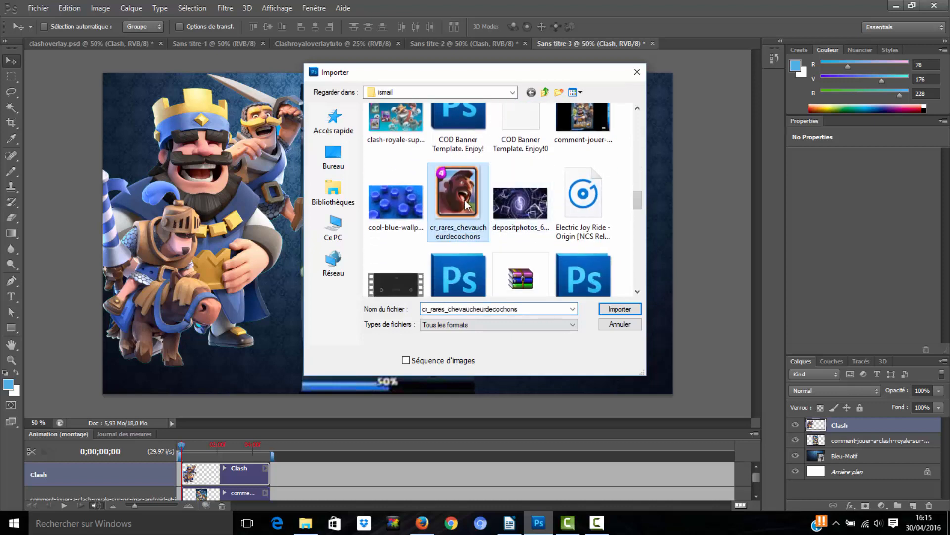
click(613, 308)
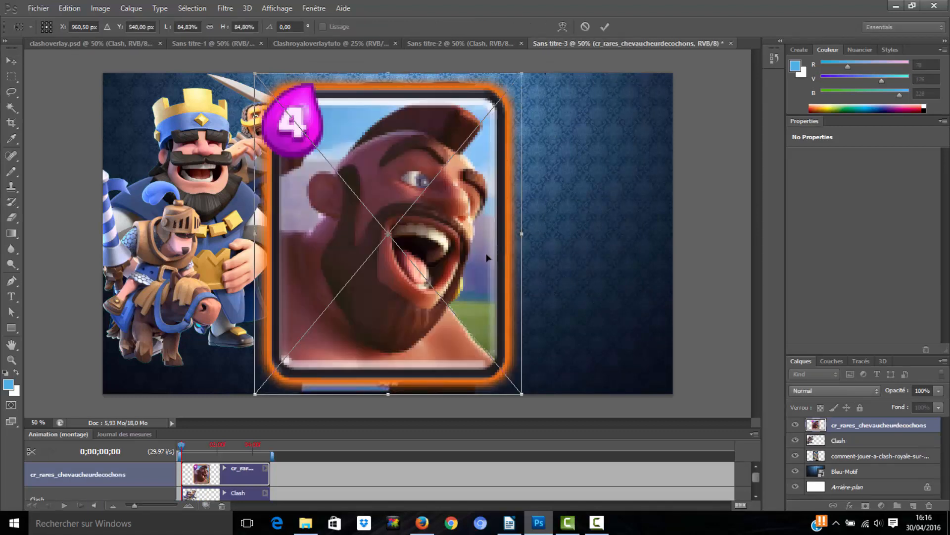
Shrink the hog rider card to about 25% width and 21% height, positioned just right of the loading-screen image.
drag(256, 393, 388, 184)
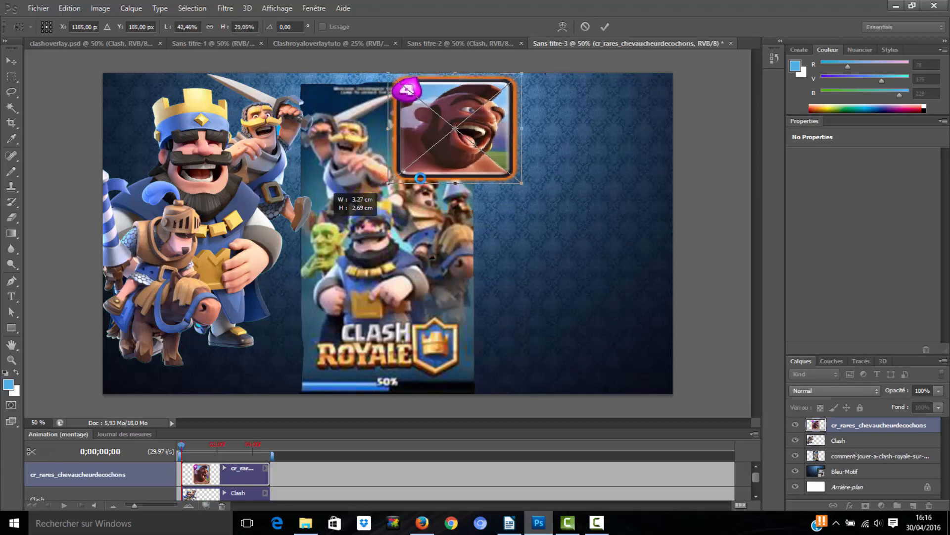
drag(524, 186, 476, 161)
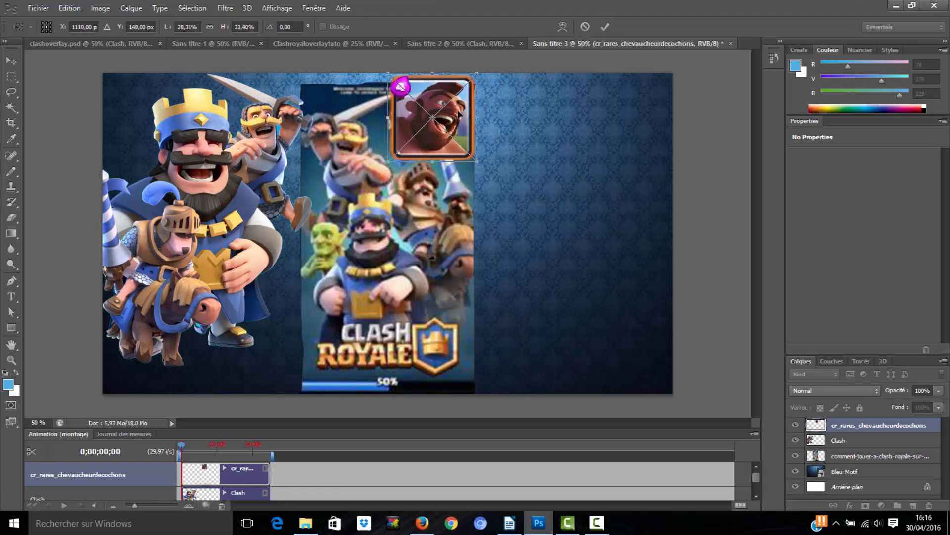
drag(458, 115, 558, 132)
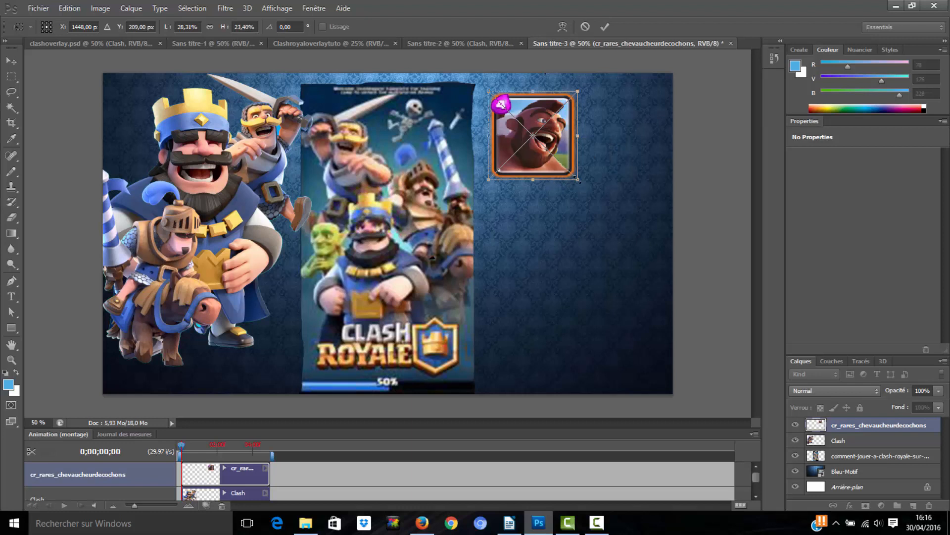
drag(577, 180, 569, 169)
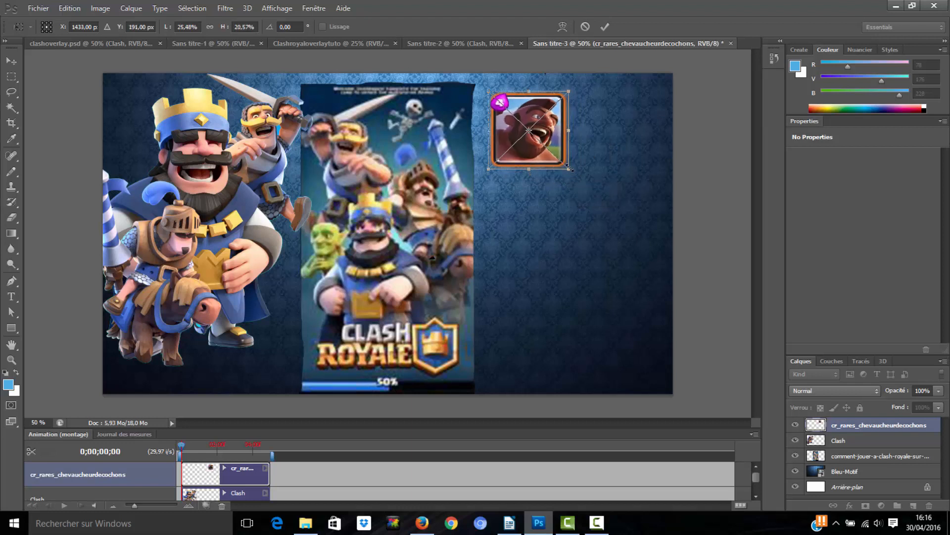
Rotate the hog rider card about 23° clockwise and move it near the canvas's upper-right corner, scaled to about 22% by 17%.
drag(525, 118, 612, 140)
key(shift+Down)
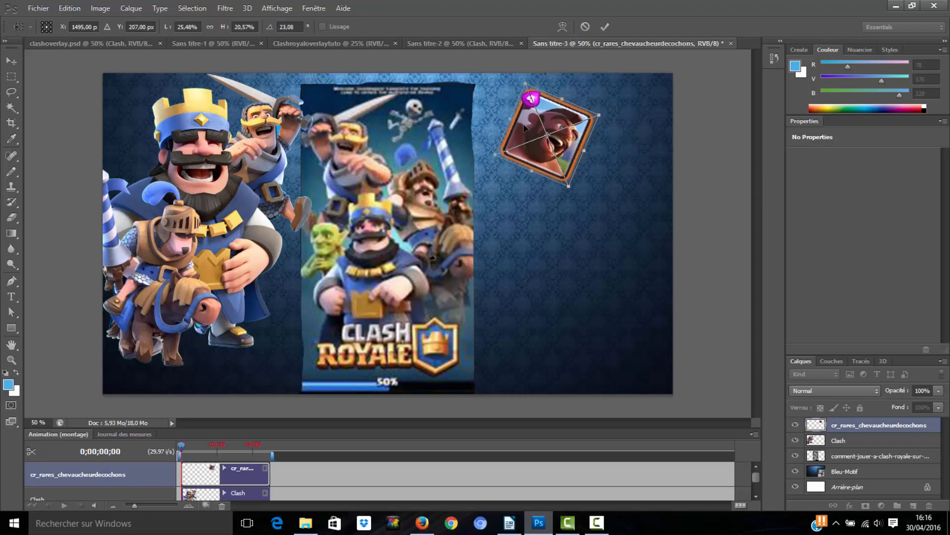
drag(561, 164, 565, 171)
drag(572, 115, 642, 95)
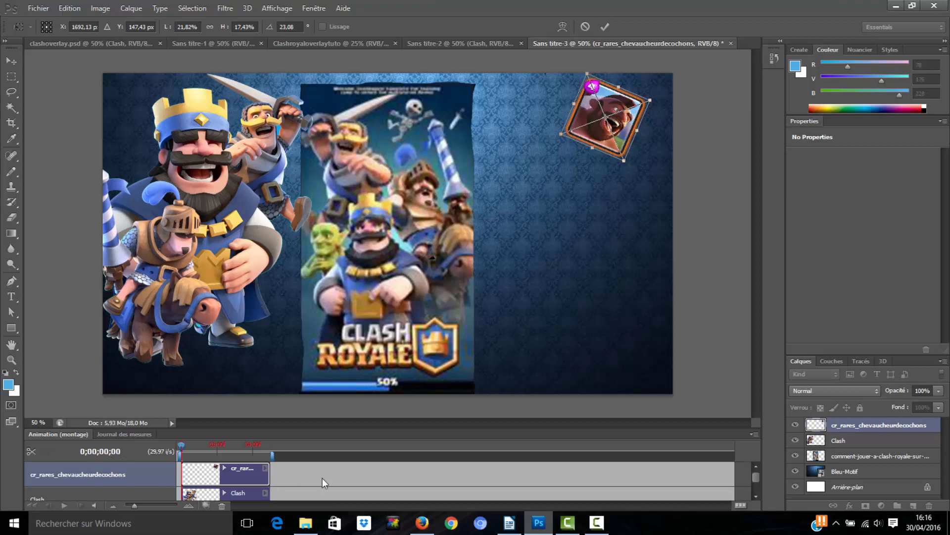
Switch to Firefox and save the blue-haired ice wizard card from the image results as cr_legendaire_sorcierdeglace.
click(421, 523)
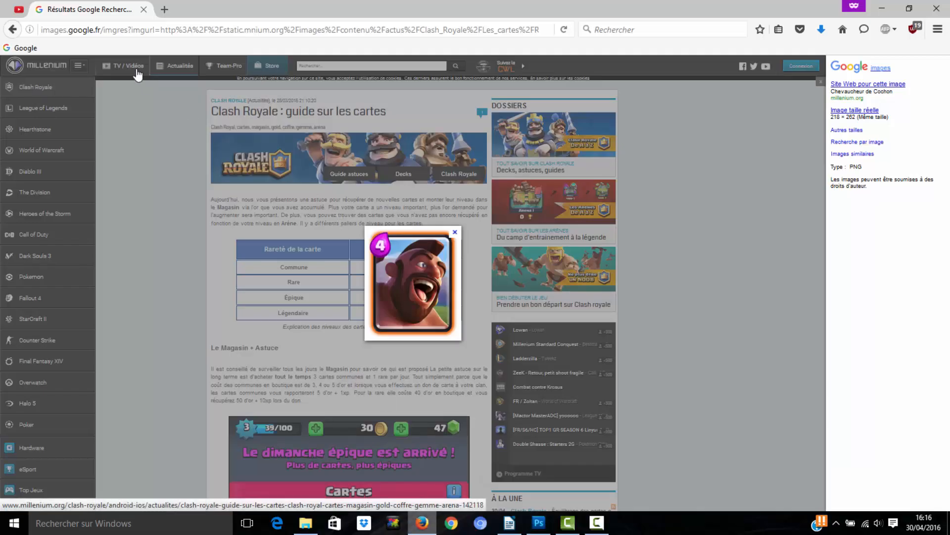
click(10, 30)
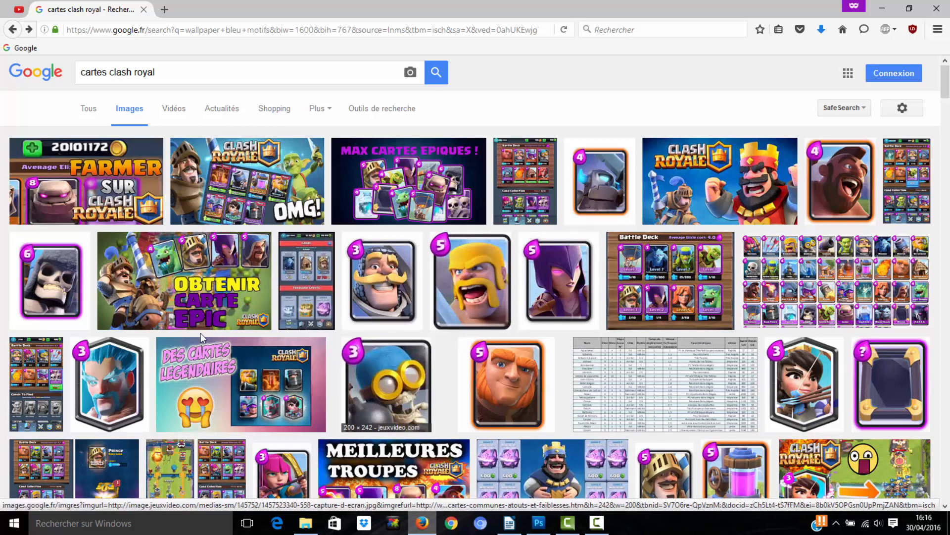
click(109, 384)
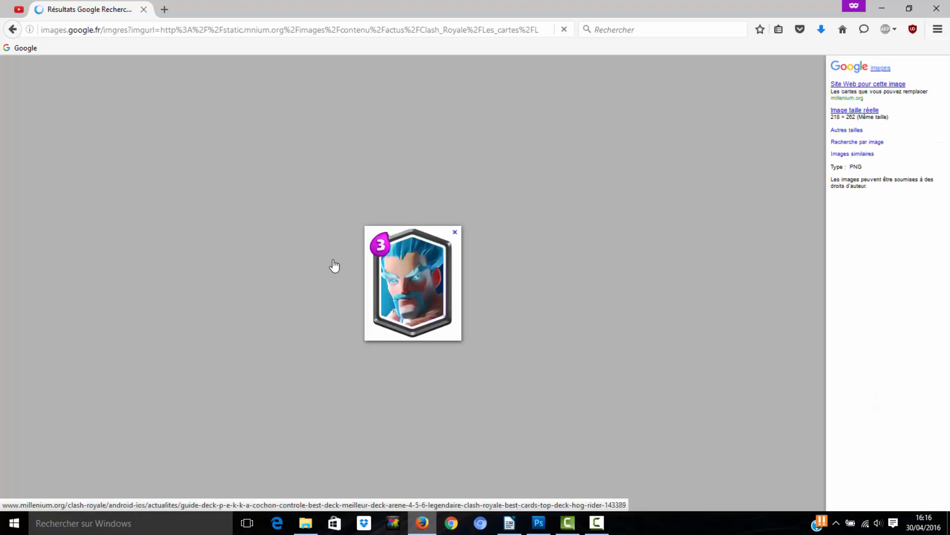
right_click(386, 275)
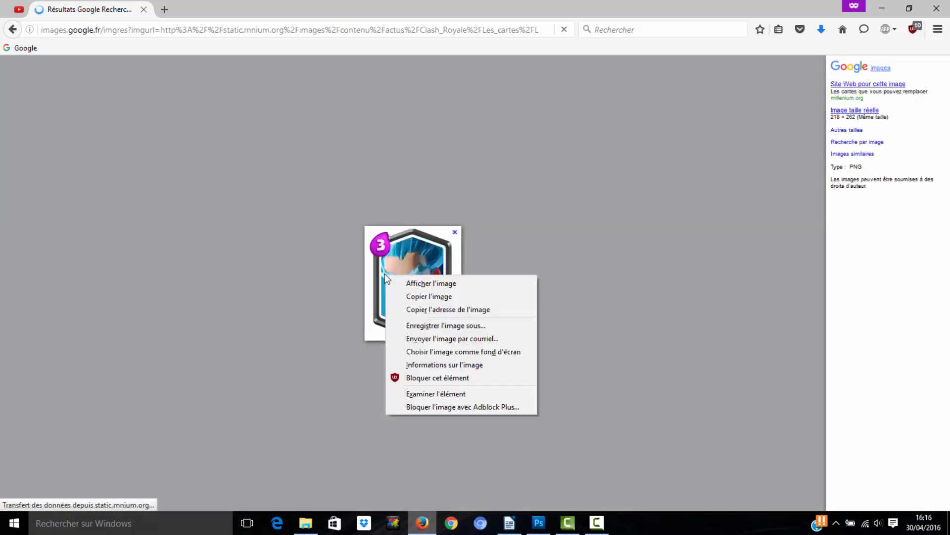
click(426, 329)
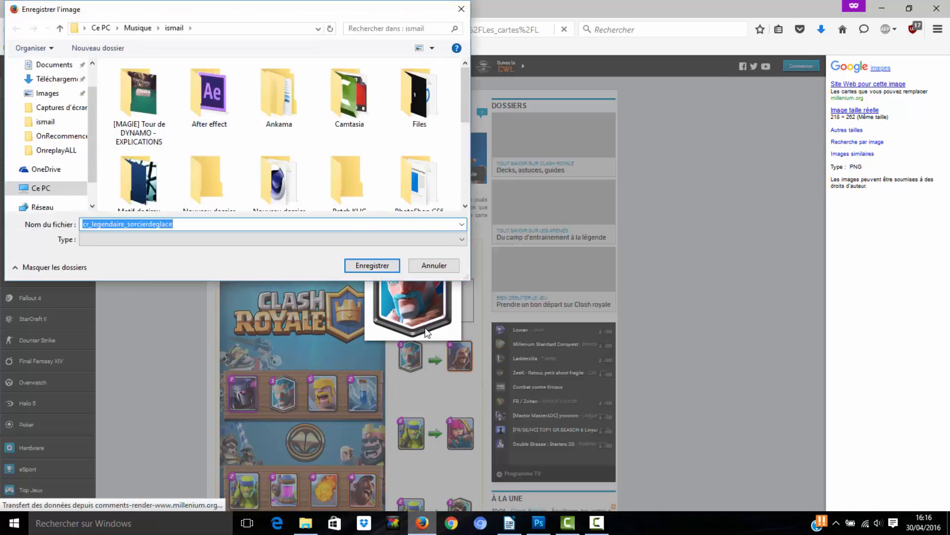
click(387, 267)
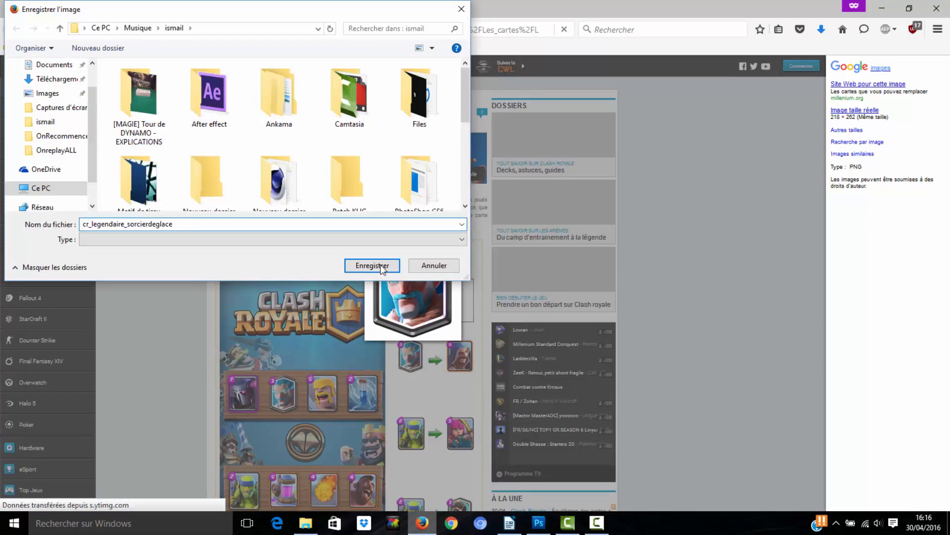
Switch to Photoshop and commit the placement of the rotated hog rider card.
click(538, 523)
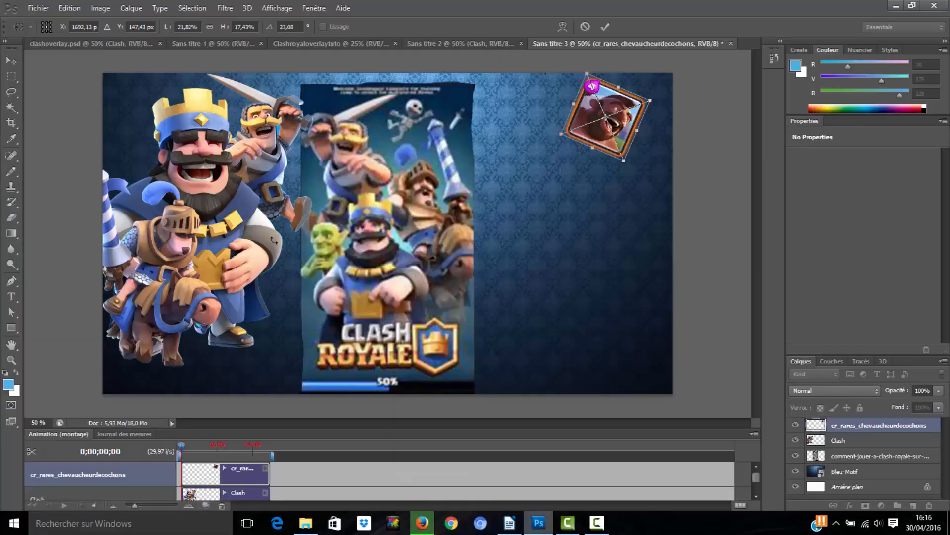
click(37, 8)
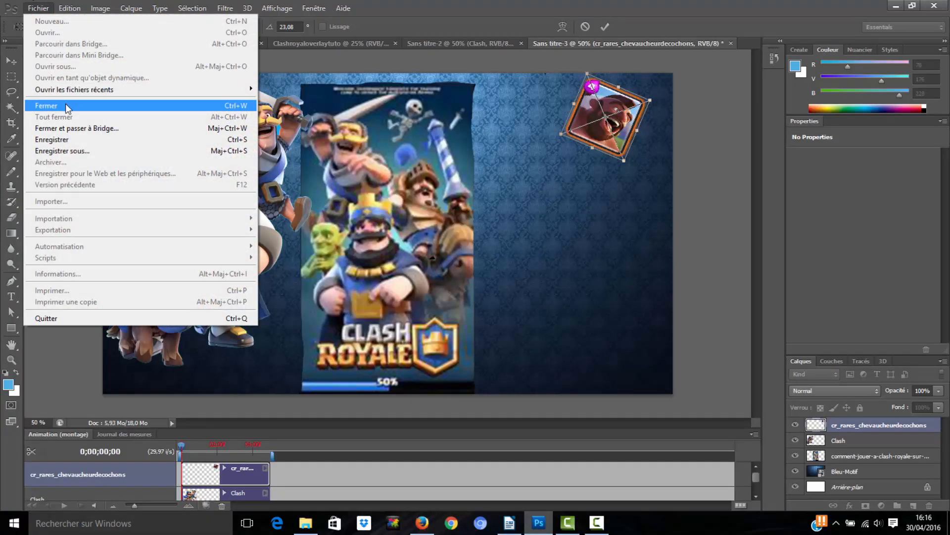
click(460, 46)
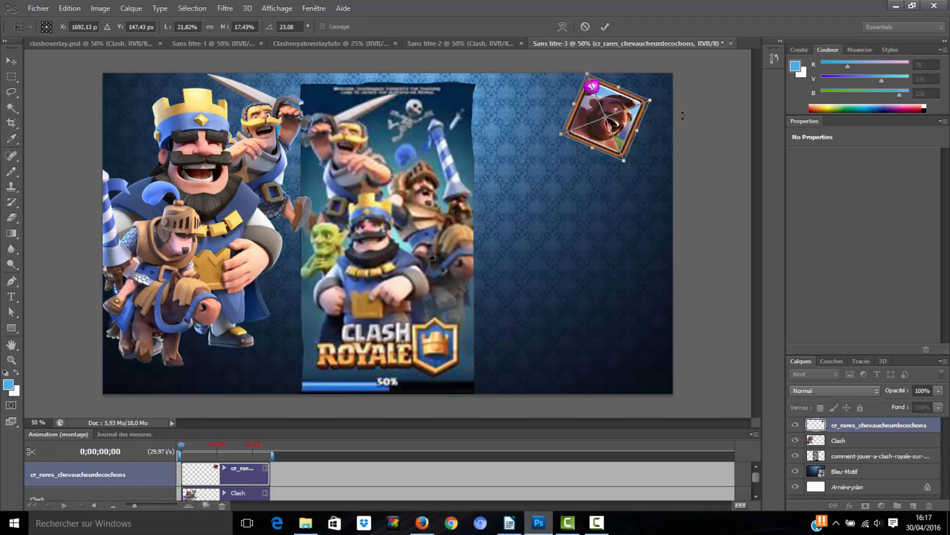
key(Return)
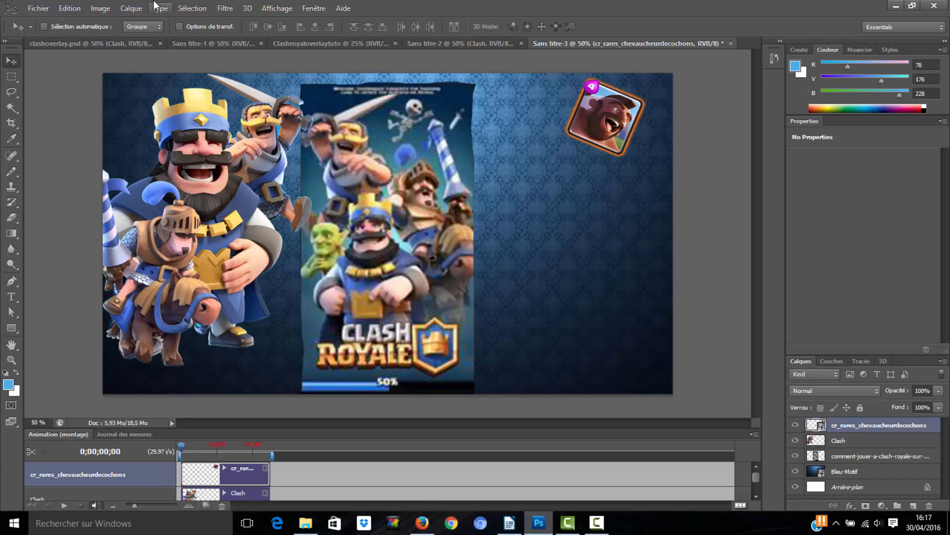
Place the image cr_legendaire_sorcierdeglace.png in the overlay document.
click(44, 7)
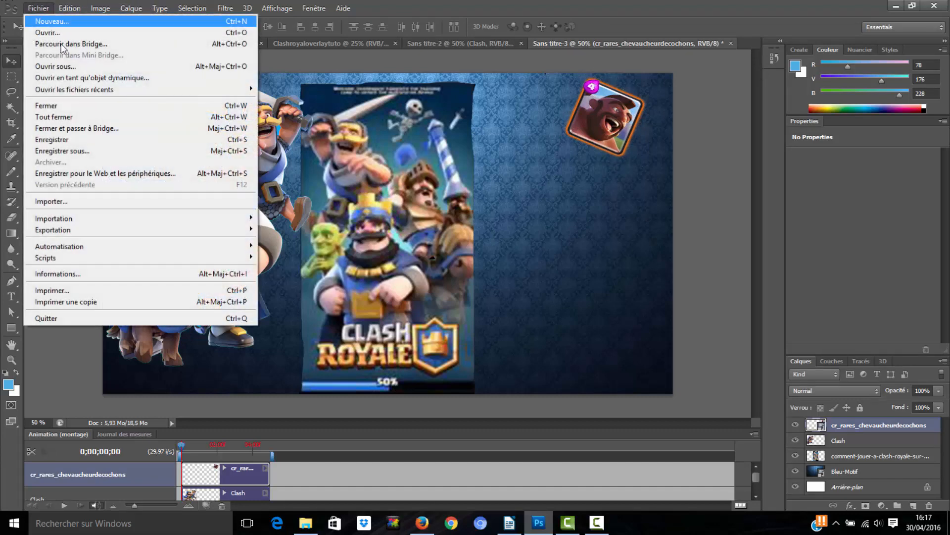
click(65, 202)
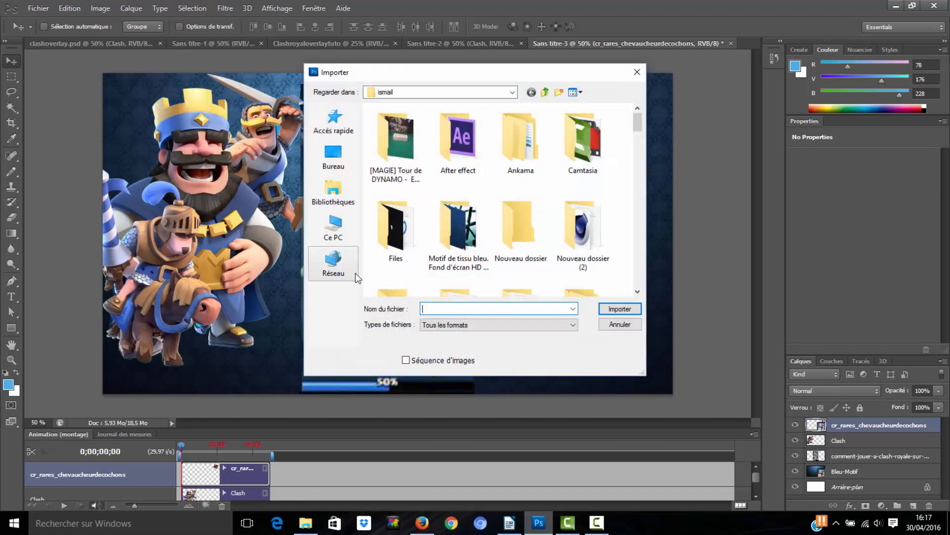
text(cr)
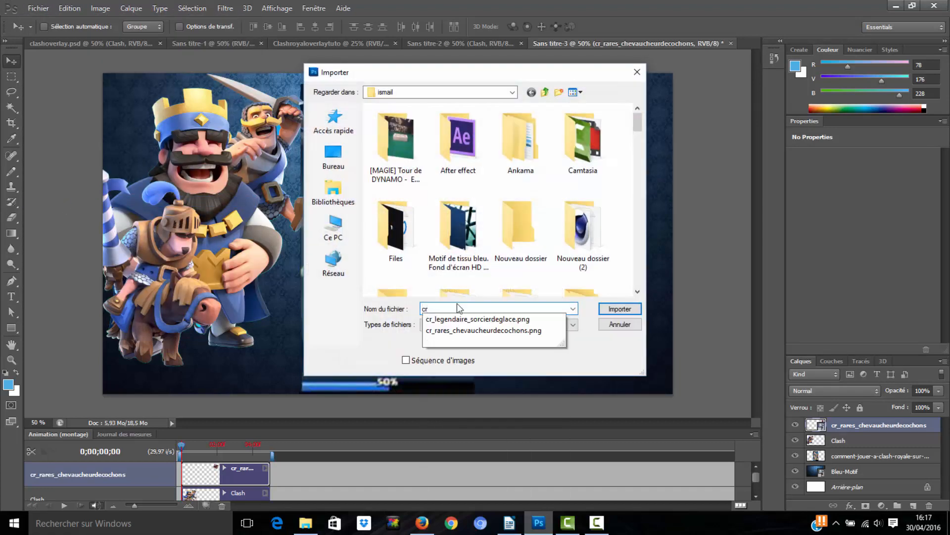
click(470, 320)
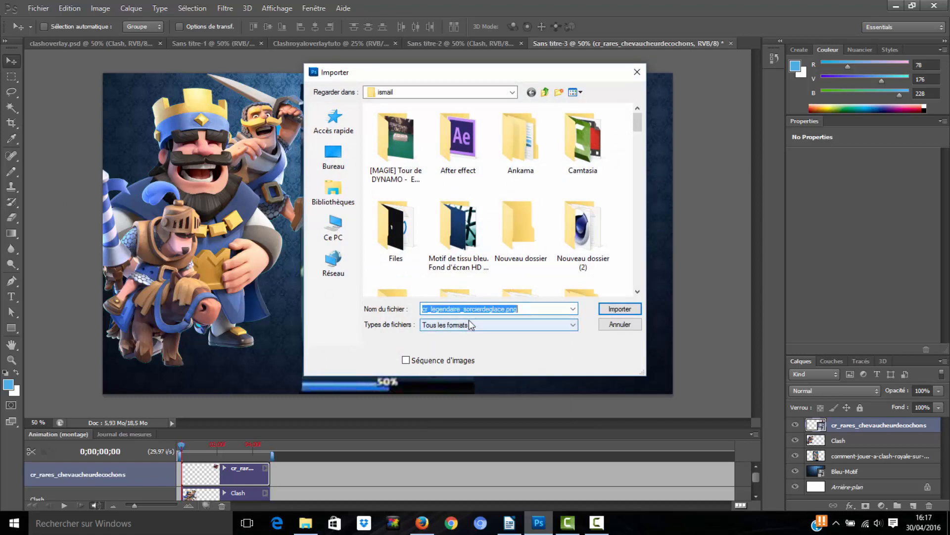
click(619, 309)
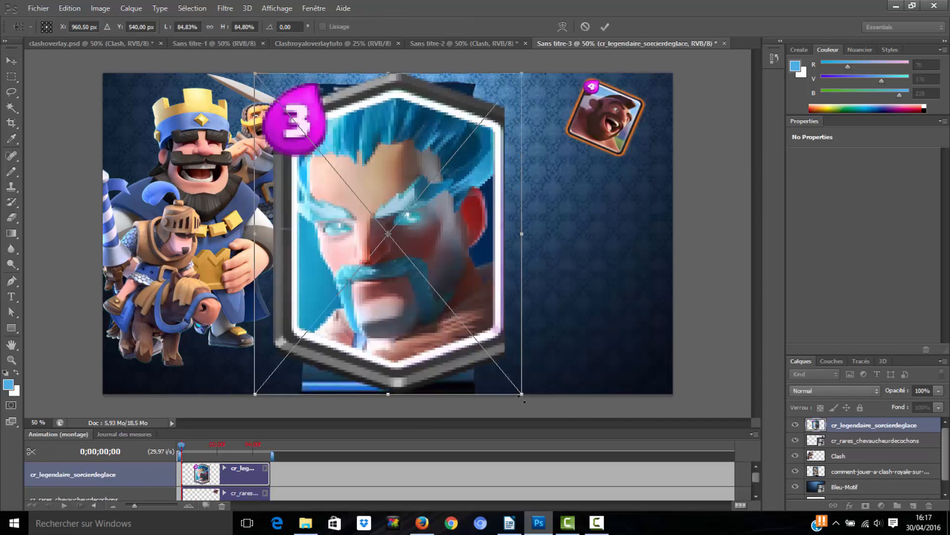
Try to scale and reposition the ice wizard card, and delete the distorted card layer.
drag(523, 395, 519, 390)
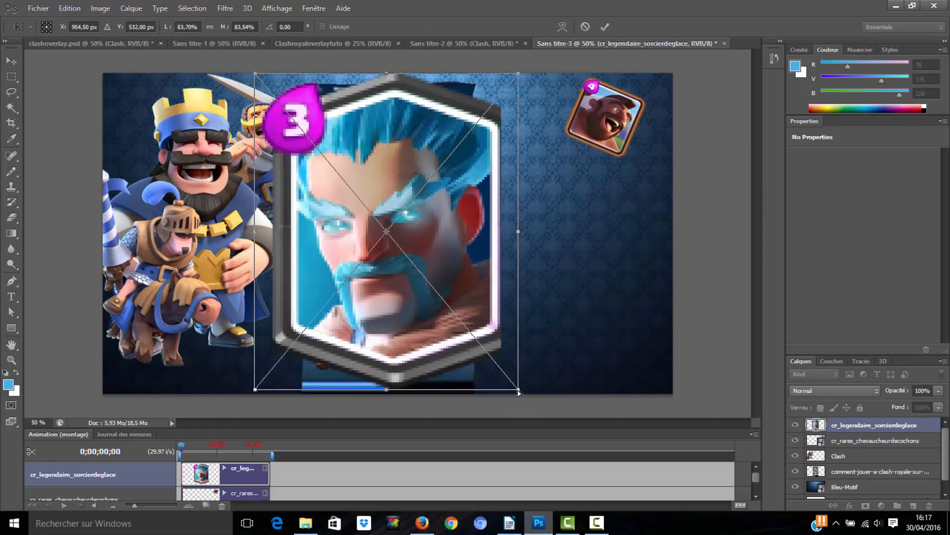
drag(516, 390, 690, 406)
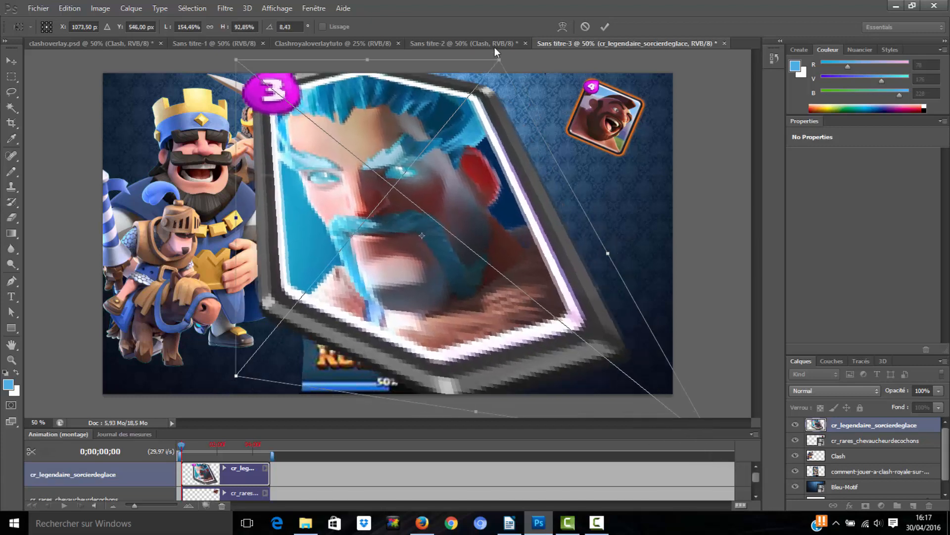
key(ctrl+z)
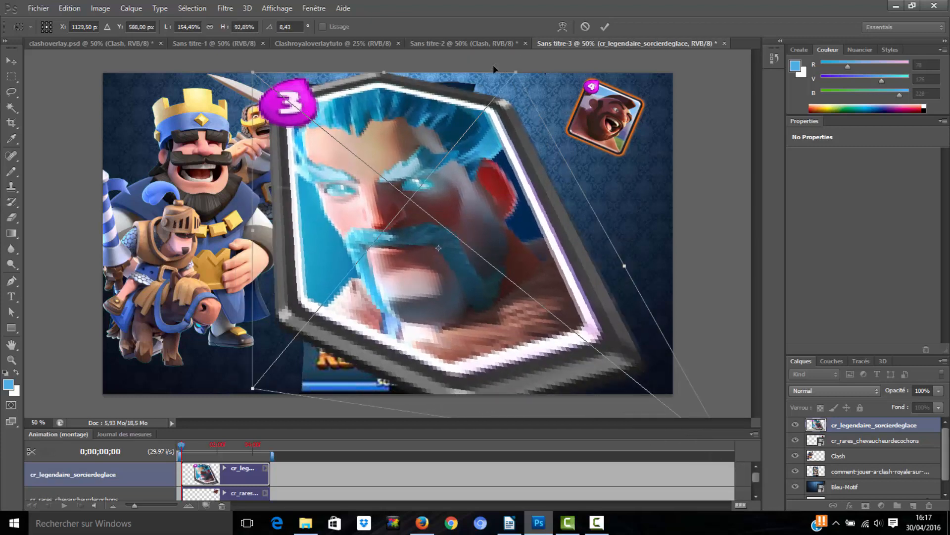
key(ctrl+z)
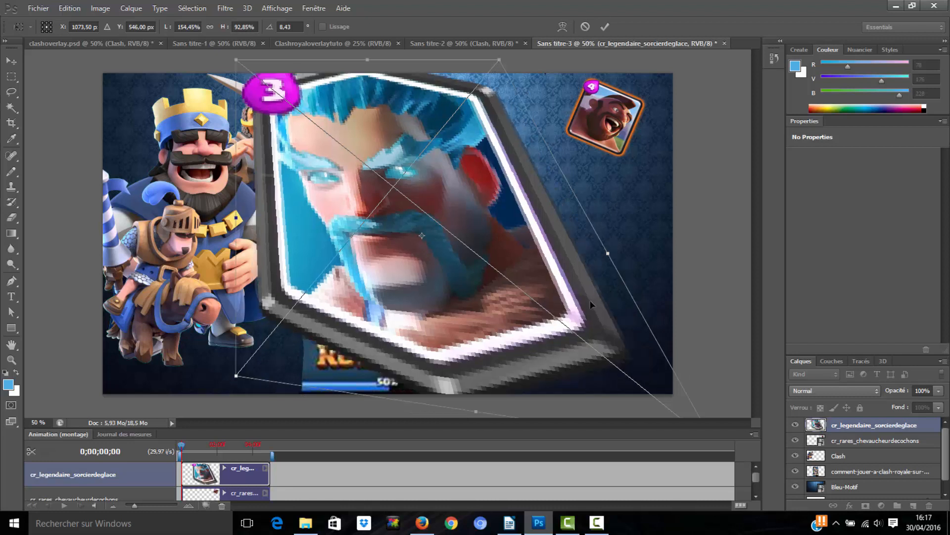
drag(576, 292, 527, 250)
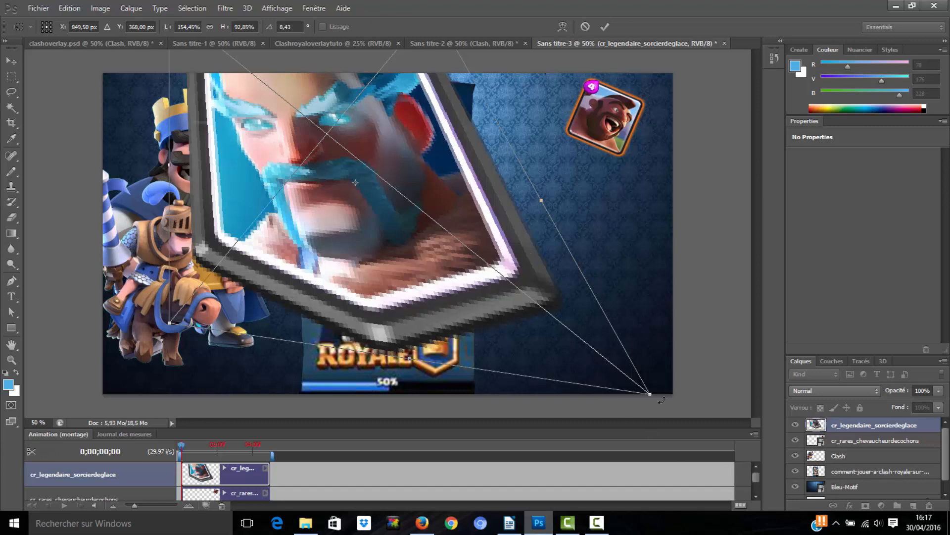
drag(650, 396, 449, 295)
key(Return)
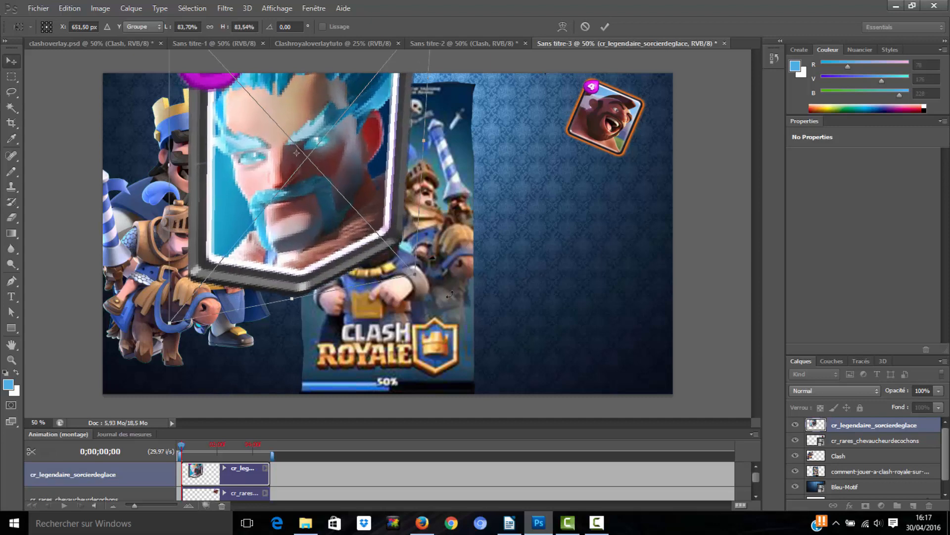
key(Delete)
Place a fresh copy of cr_legendaire_sorcierdeglace.png in the overlay document.
click(38, 8)
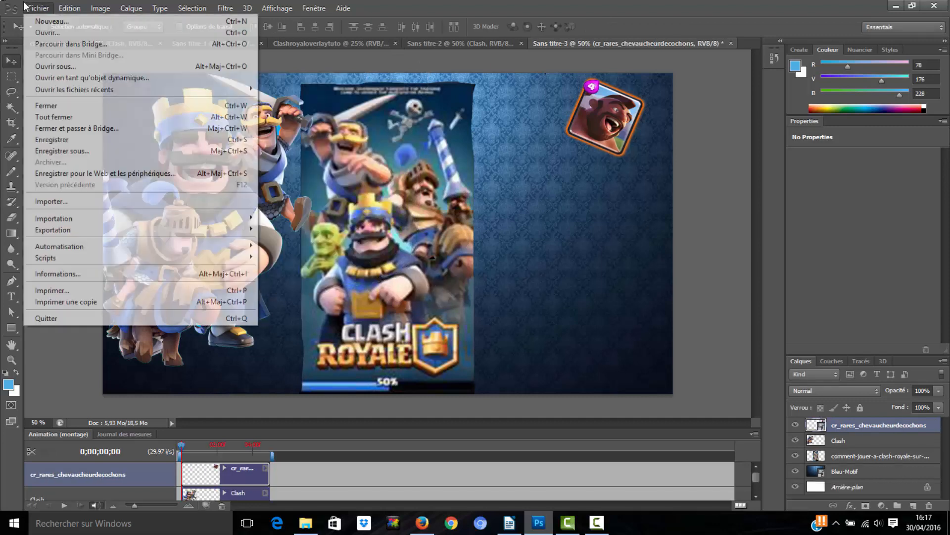
click(81, 200)
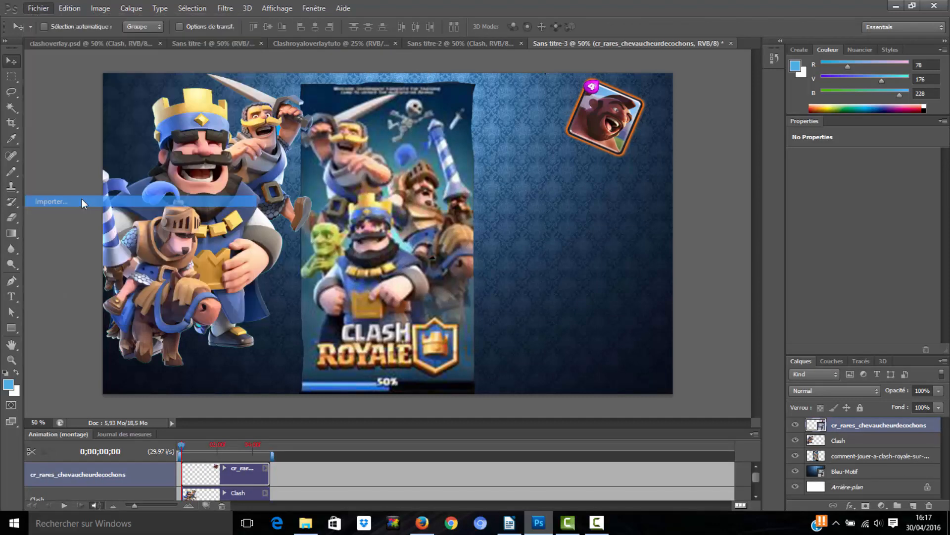
text(cr)
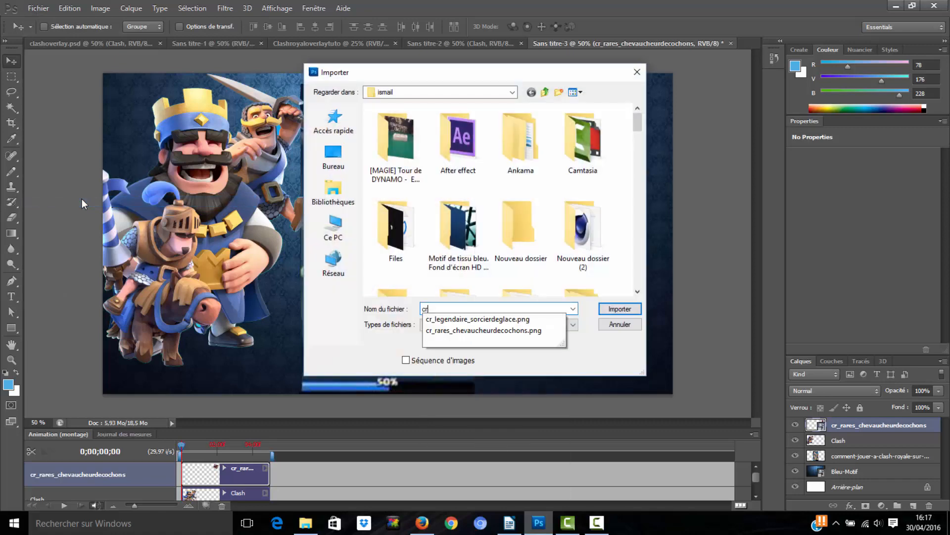
click(450, 319)
click(636, 311)
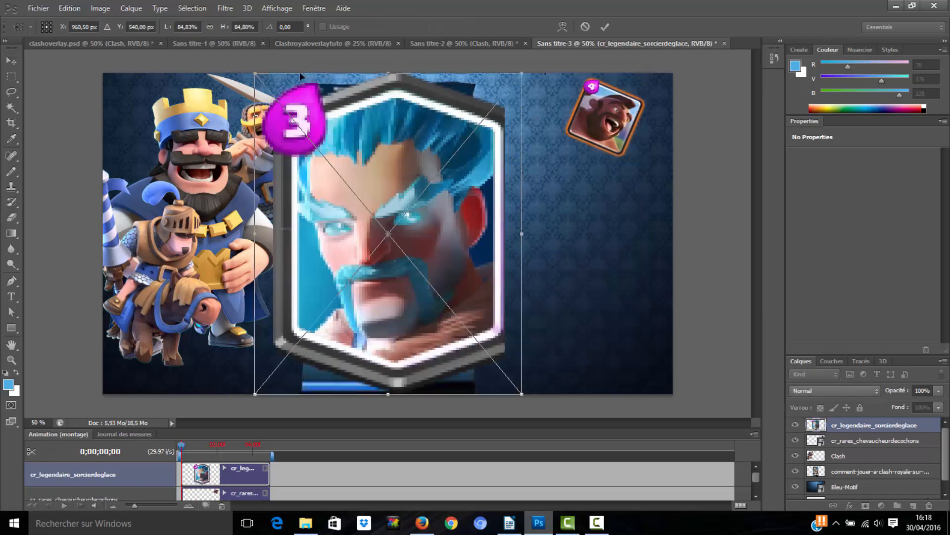
Shrink the ice wizard card to about 28% width and 23% height and move it just right of the loading-screen image.
drag(256, 75, 422, 295)
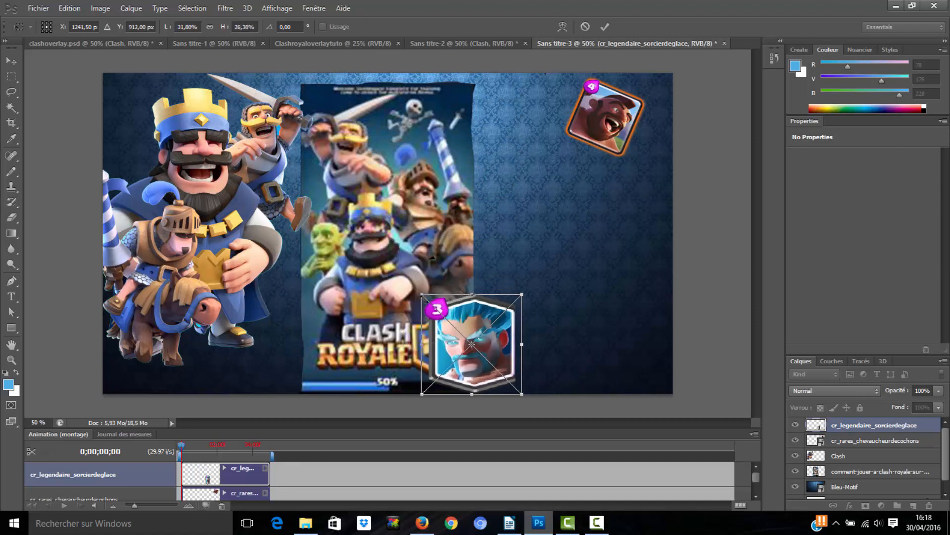
drag(496, 322, 579, 243)
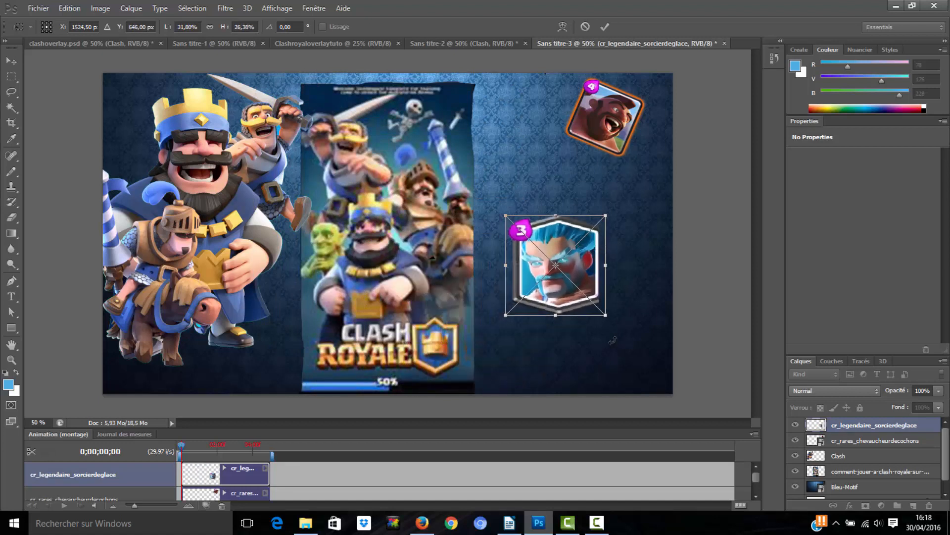
drag(605, 317, 595, 302)
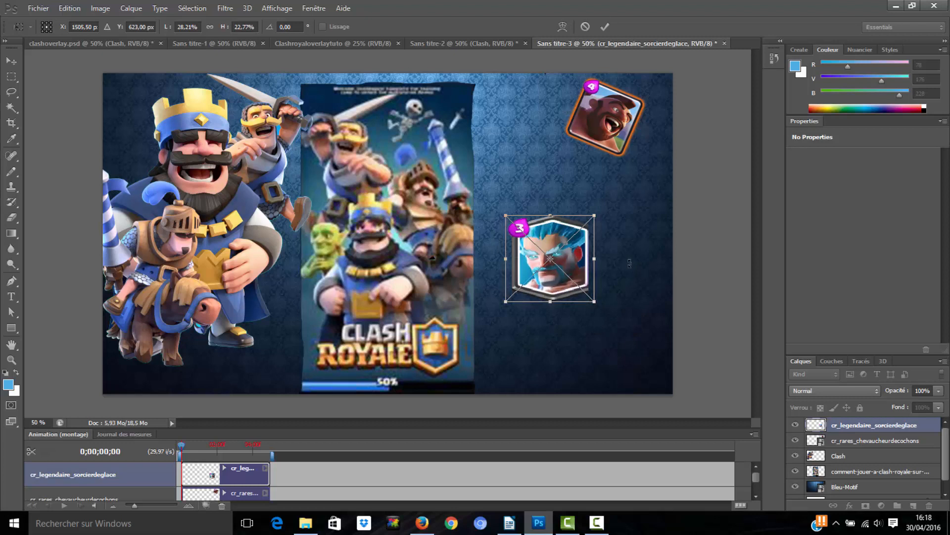
Rotate the ice wizard card about 21° counterclockwise, move it up below the hog rider card, and commit the placement.
drag(630, 263, 618, 234)
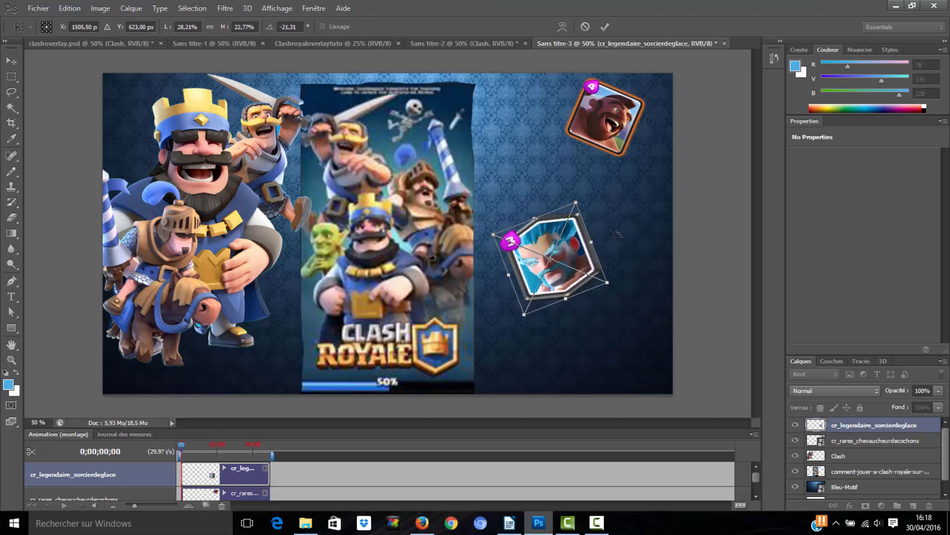
drag(542, 226, 547, 183)
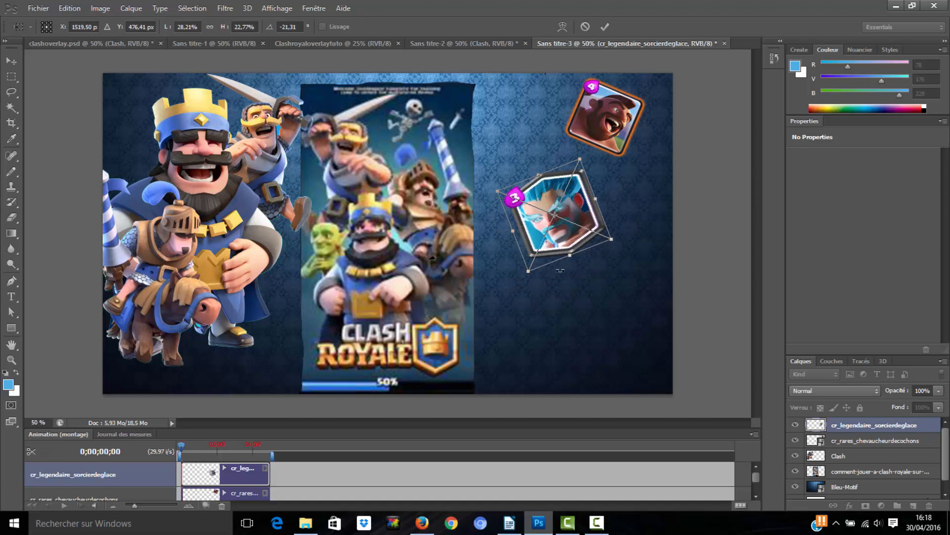
key(Return)
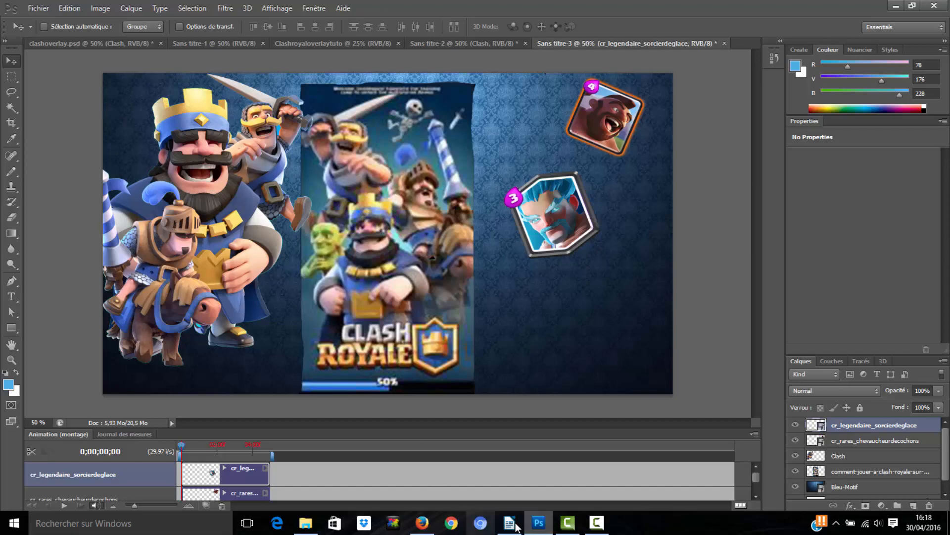
Switch to Firefox and save the orange-bearded giant card from the image results as giant.png.
click(424, 524)
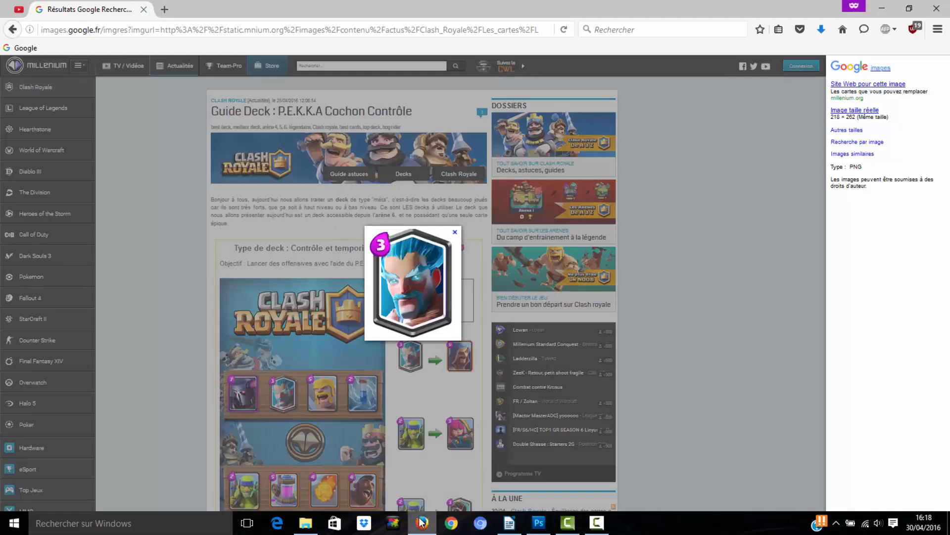
click(6, 30)
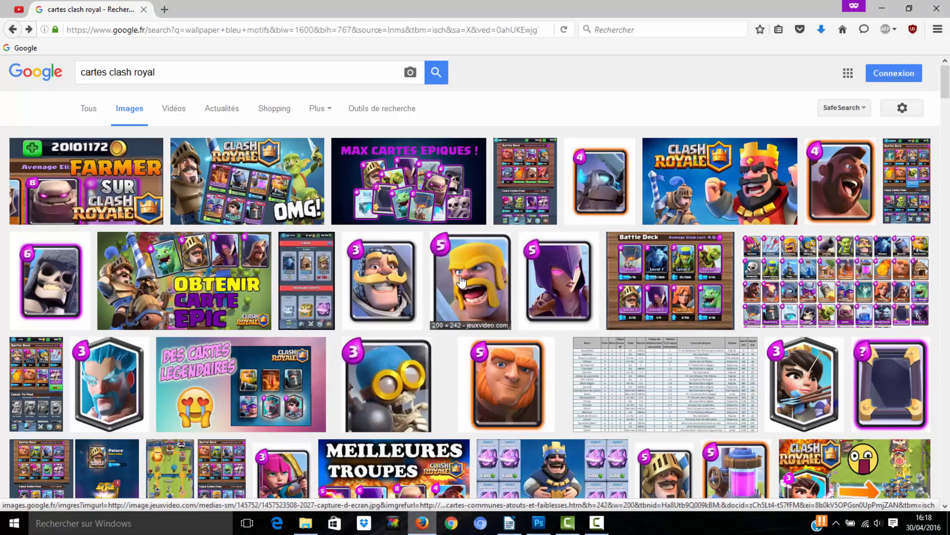
click(786, 406)
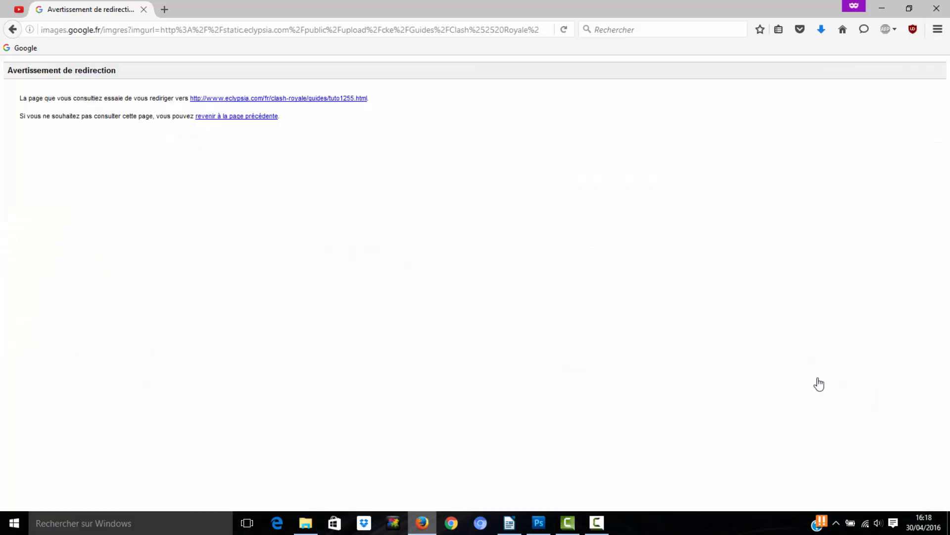
click(11, 31)
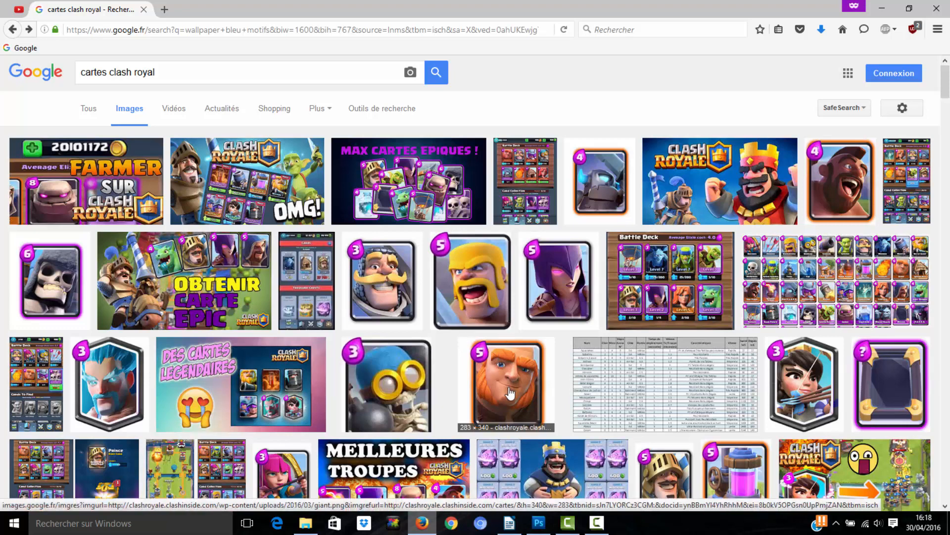
click(499, 377)
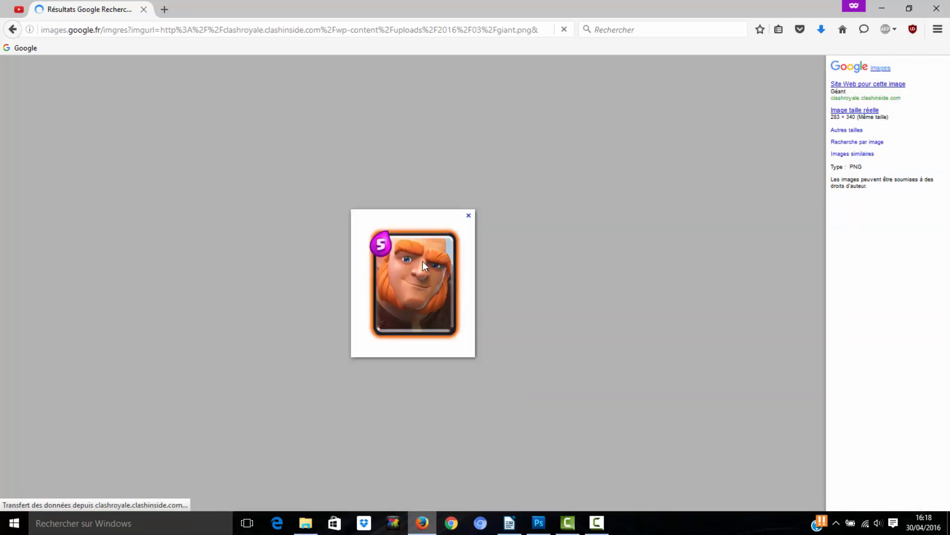
right_click(424, 262)
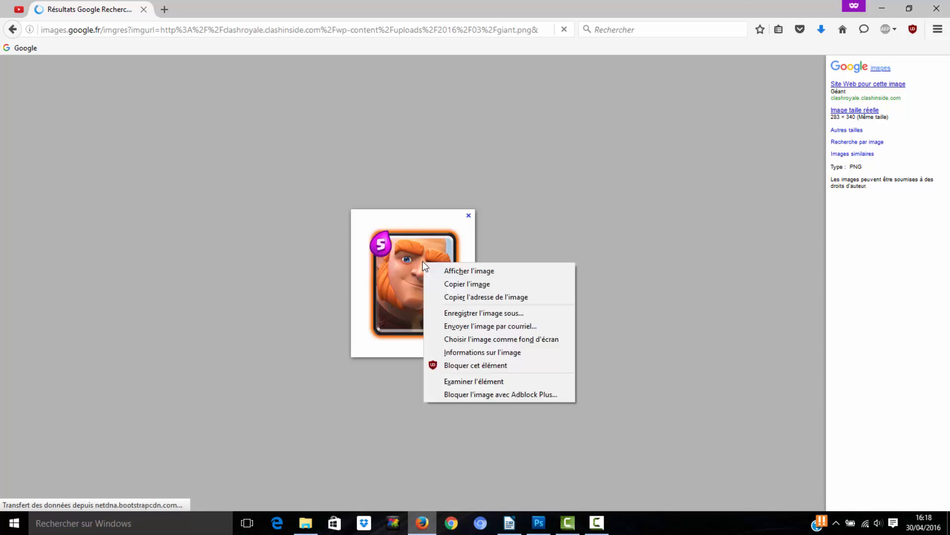
click(477, 314)
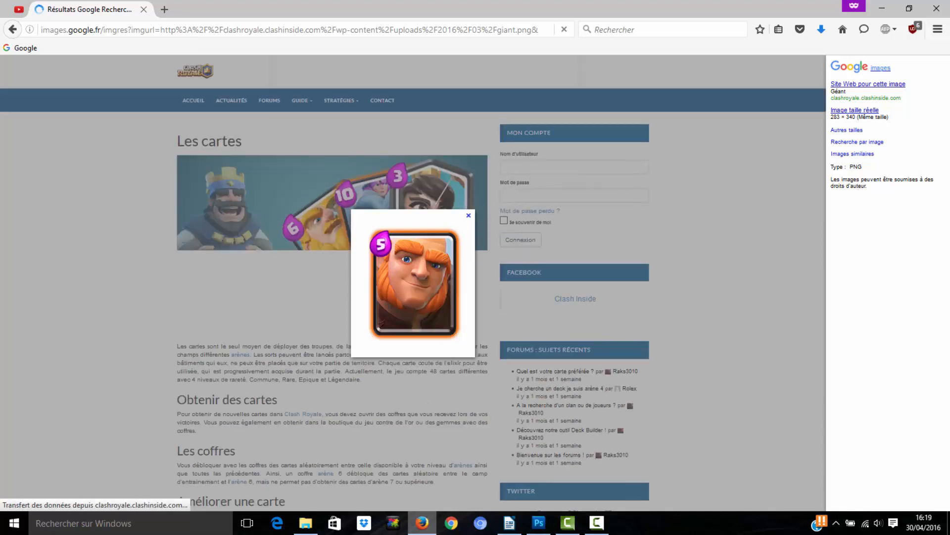
key(Return)
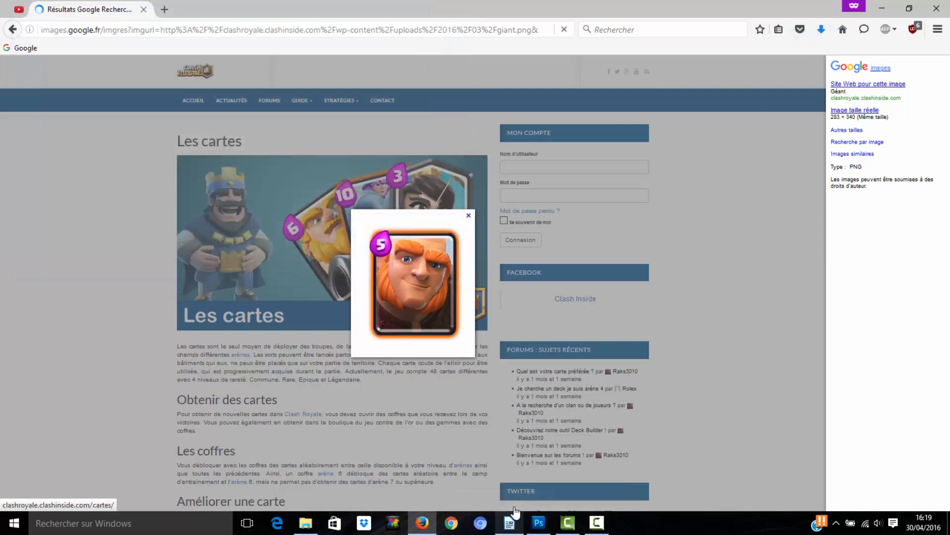
Switch to Photoshop and place the image giant.png in the overlay document.
click(533, 520)
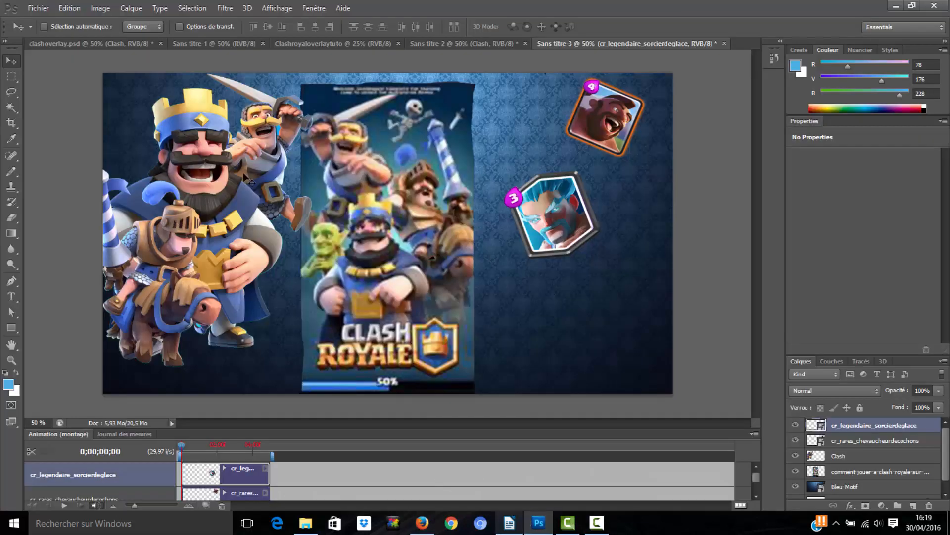
click(38, 8)
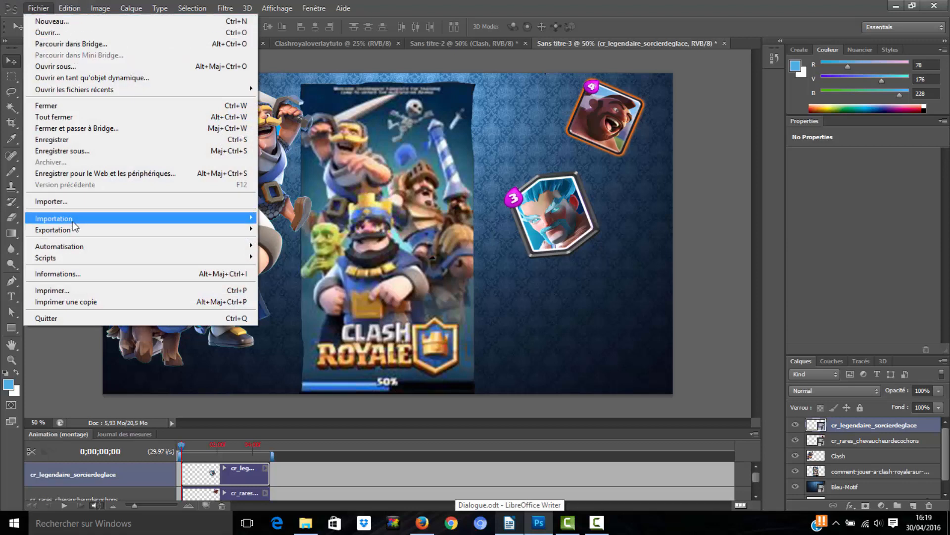
click(79, 207)
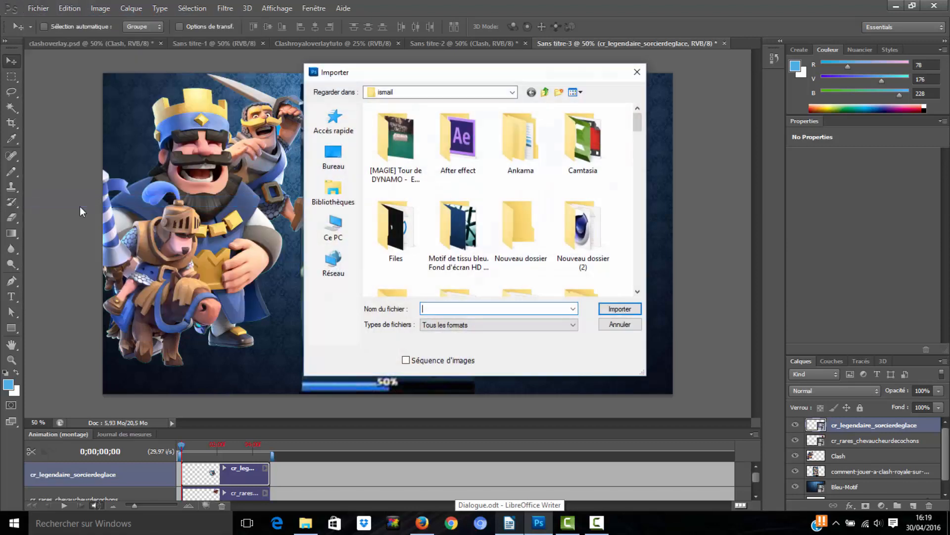
text(gi)
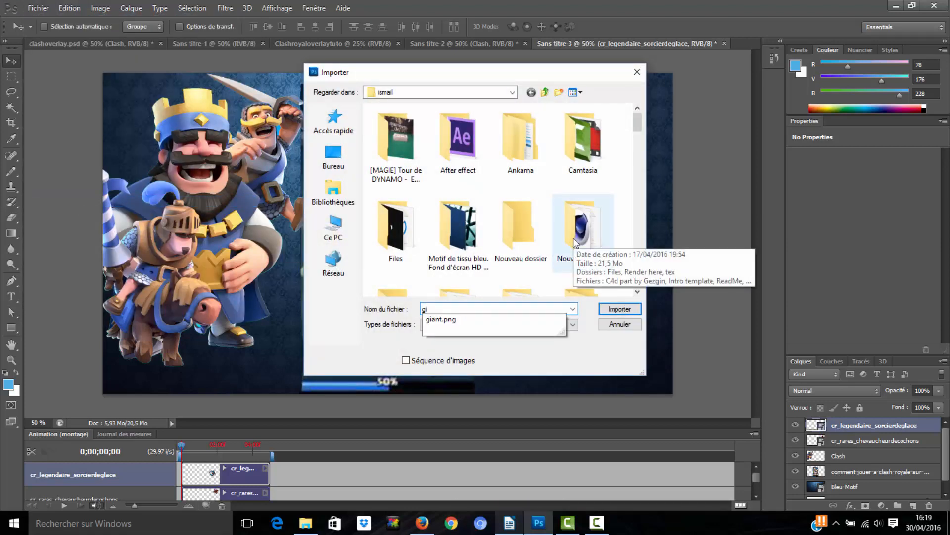
text(ant.png)
key(Return)
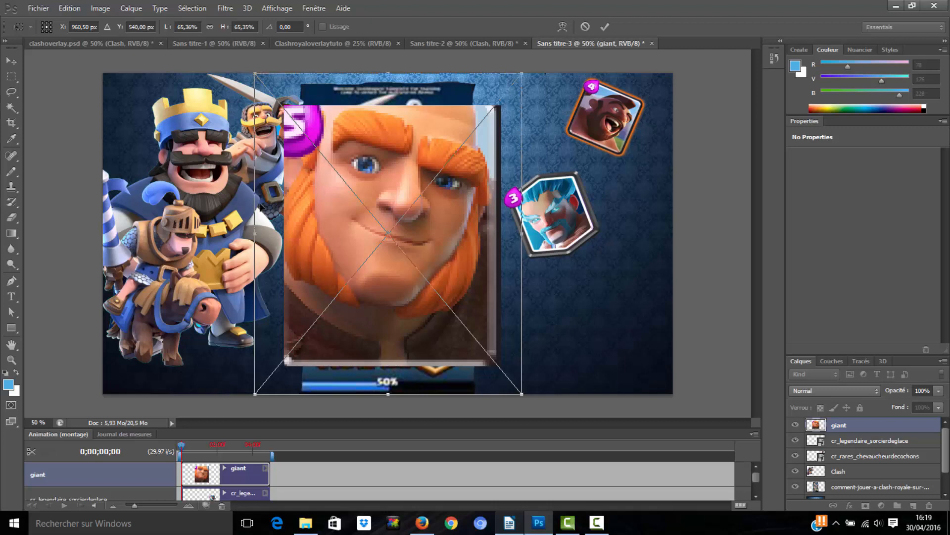
Commit the giant card's placement and delete its layer from the overlay.
drag(239, 234, 655, 263)
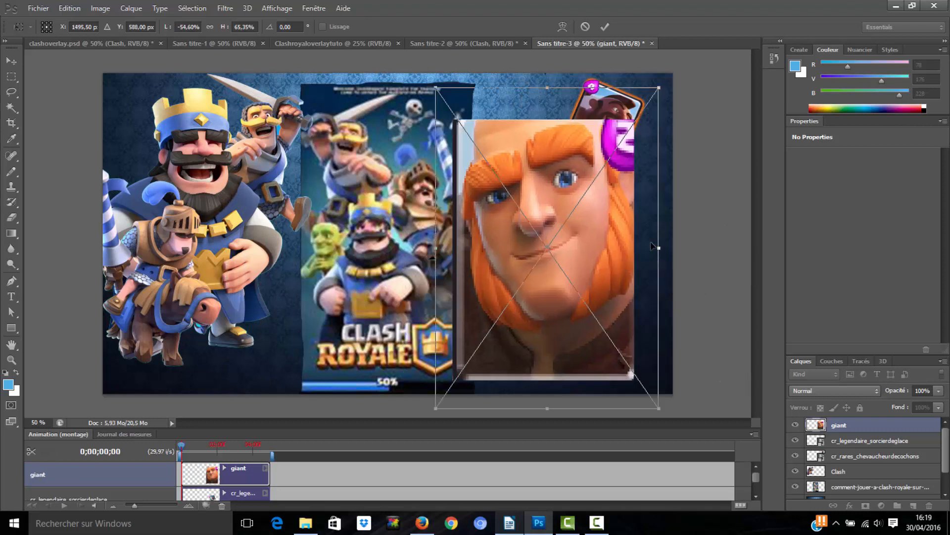
key(Return)
key(Delete)
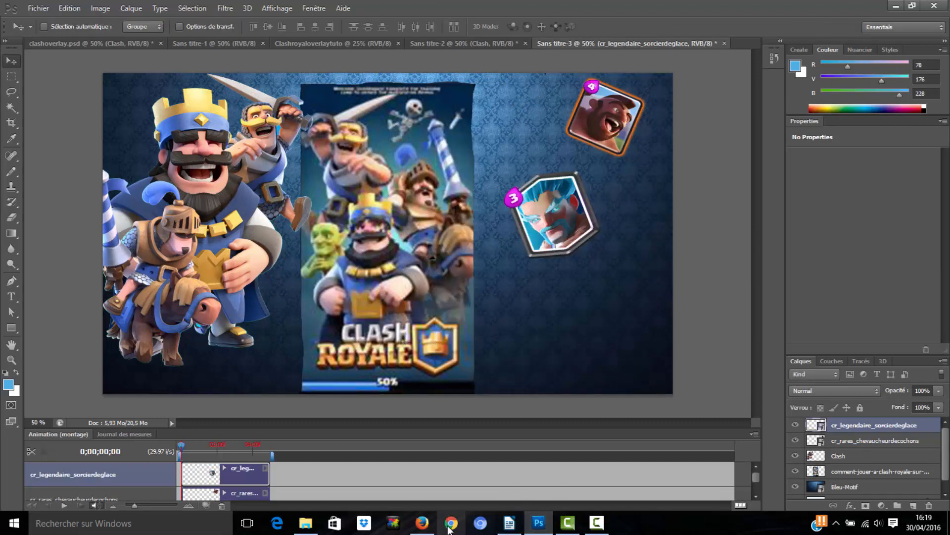
click(421, 523)
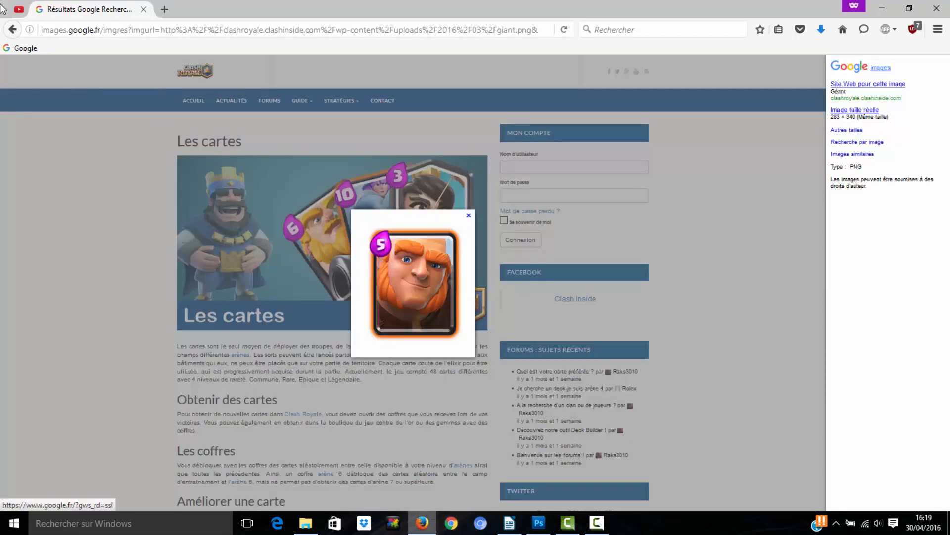
click(12, 29)
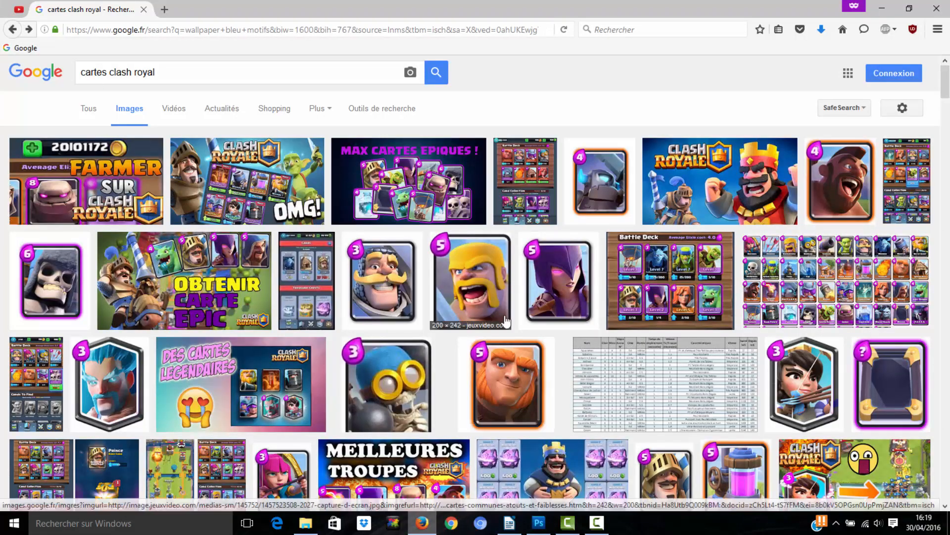
click(482, 287)
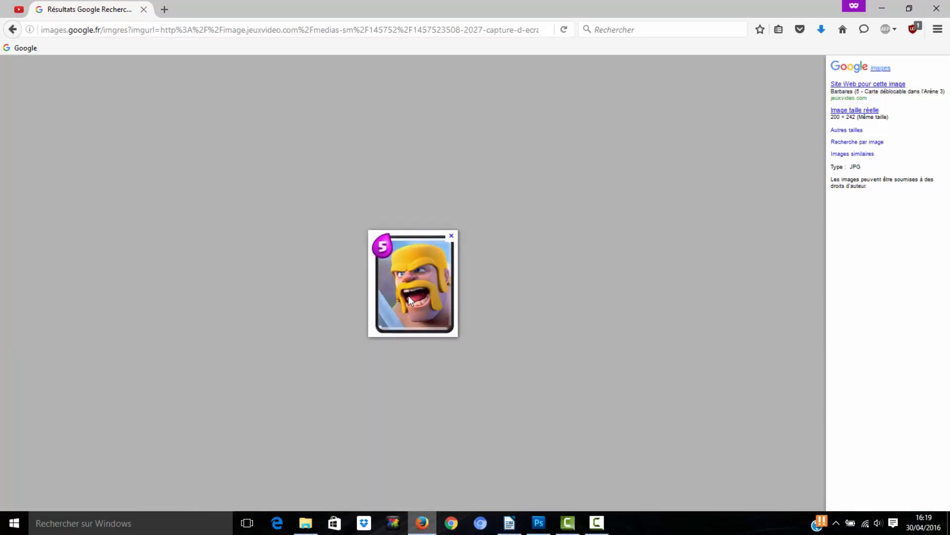
right_click(409, 299)
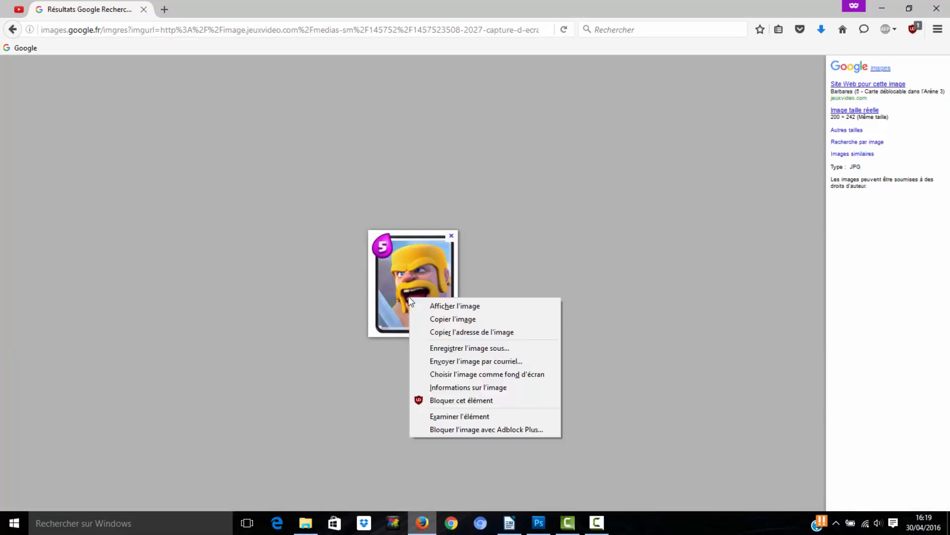
click(447, 353)
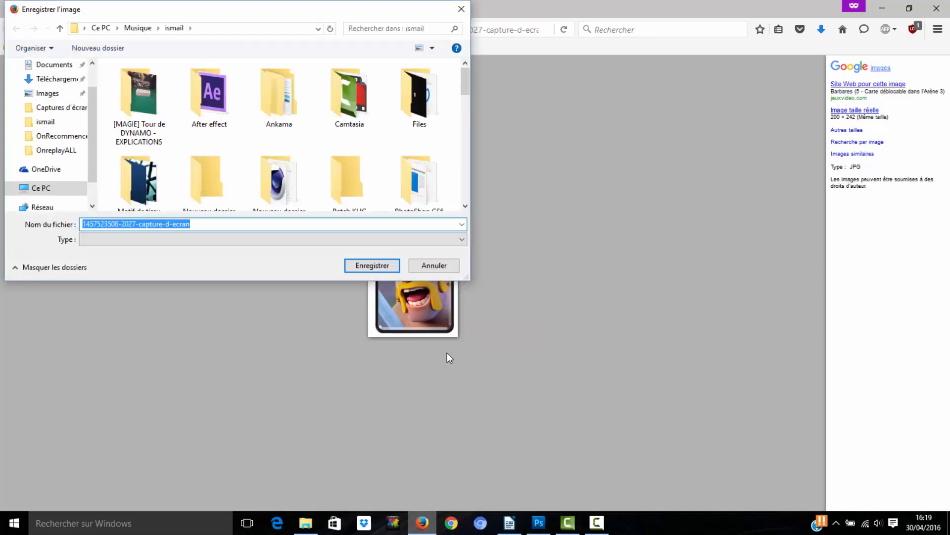
key(Return)
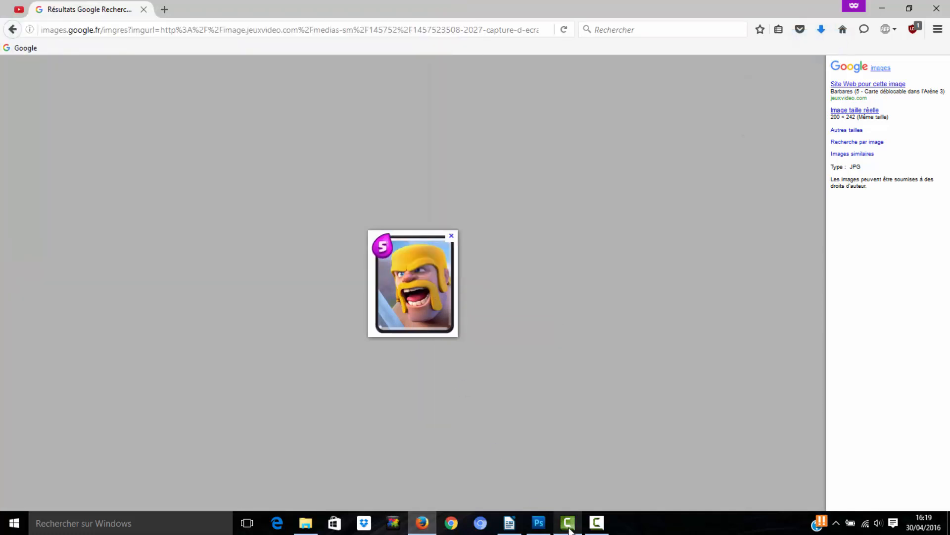
click(539, 523)
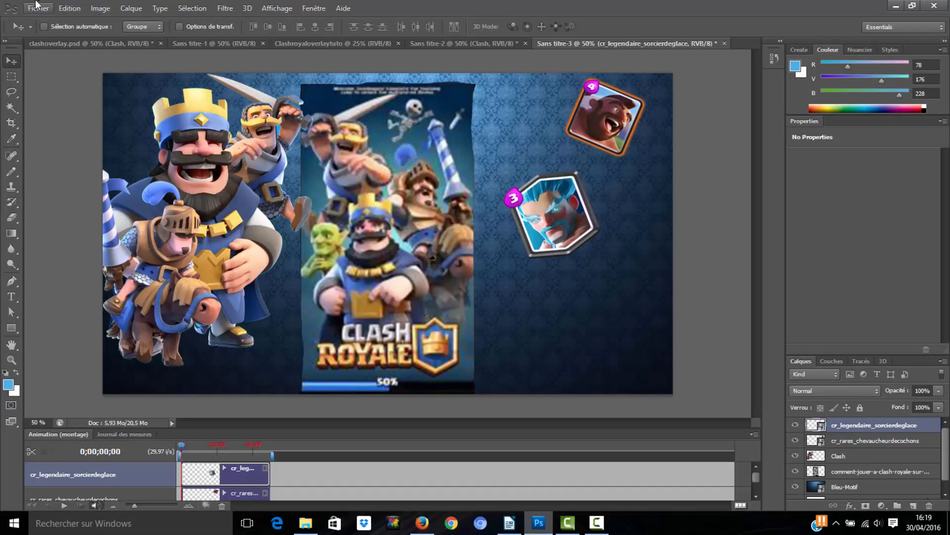
click(37, 7)
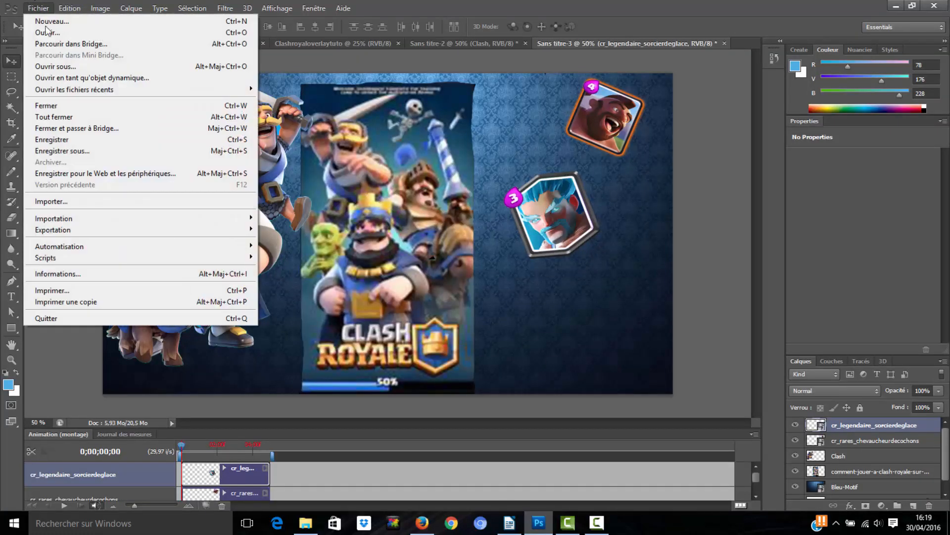
click(85, 201)
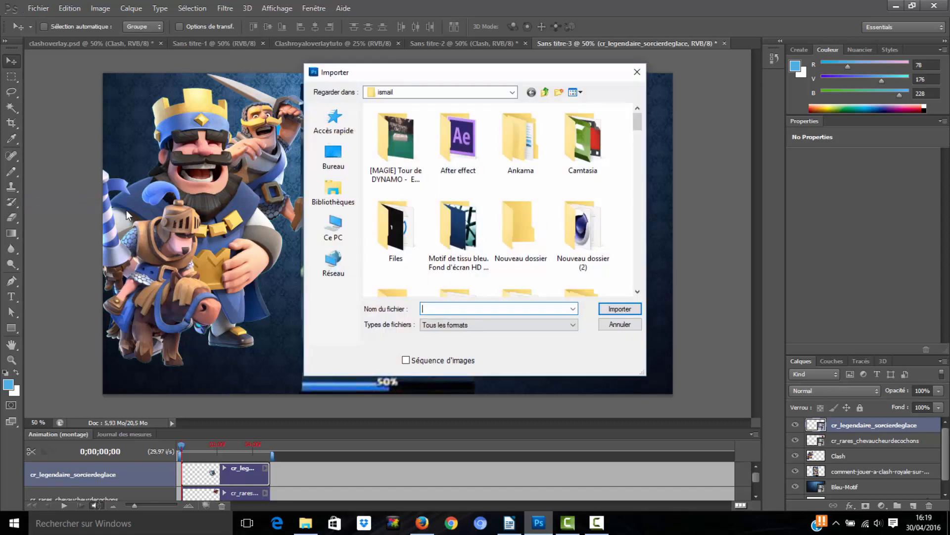
text(1)
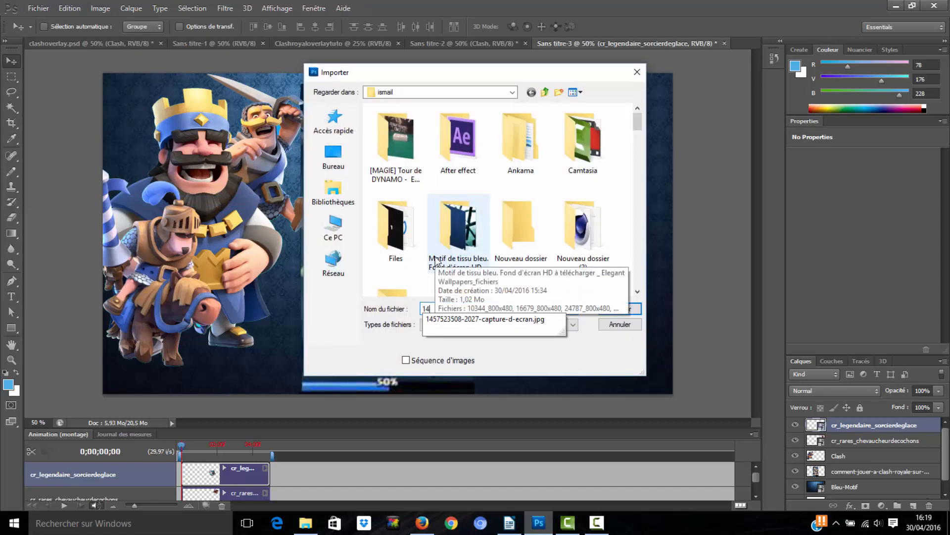
text(4)
click(475, 320)
click(620, 309)
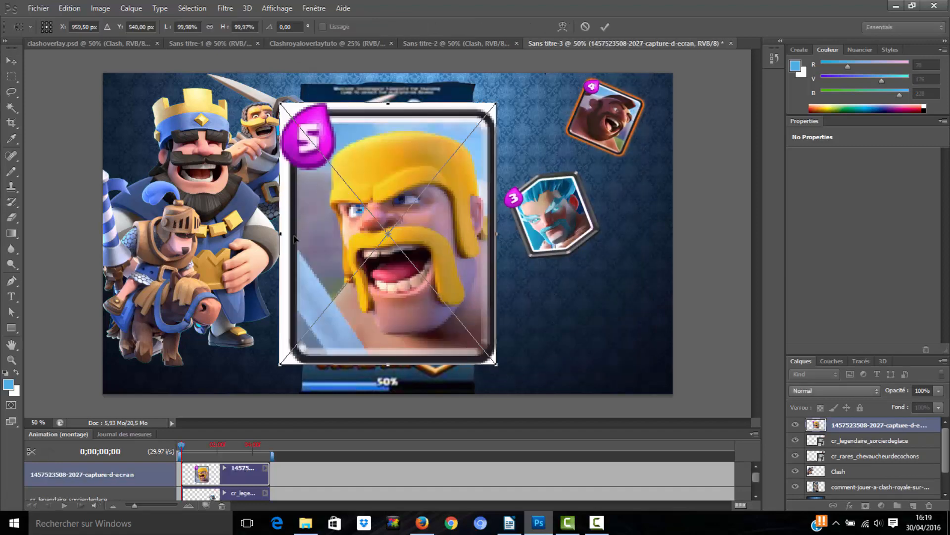
Shrink the barbarian card to about 35% width and 28% height, move it below the ice wizard card, and commit the placement.
drag(496, 363, 513, 367)
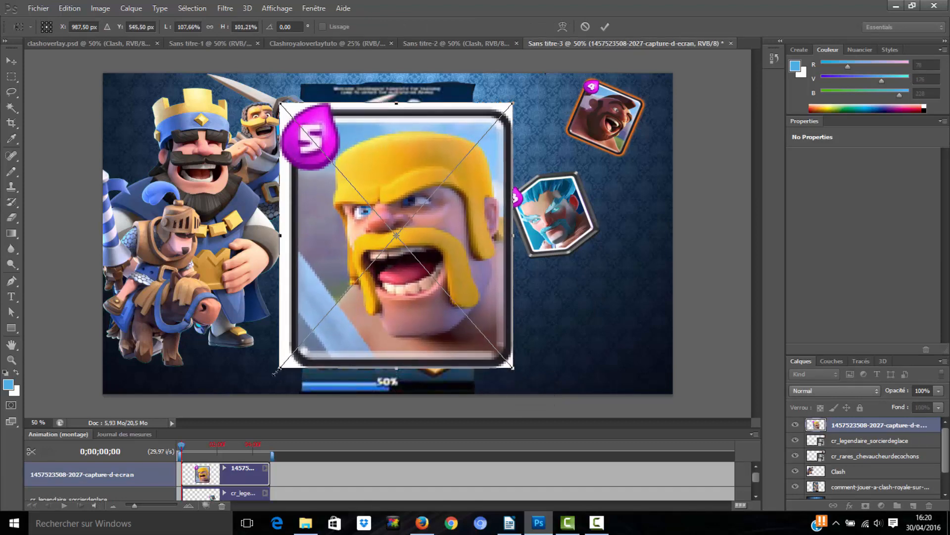
drag(278, 367, 415, 195)
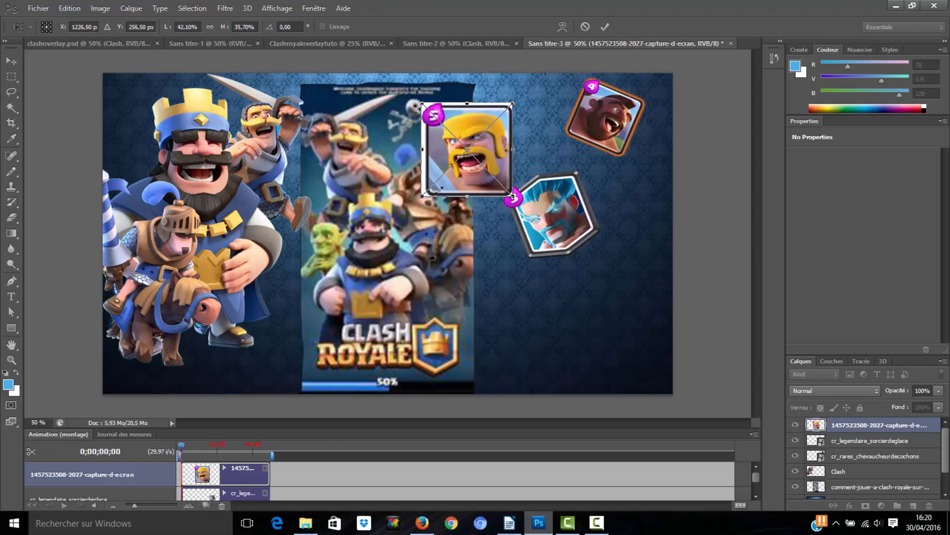
drag(493, 181, 577, 327)
drag(548, 279, 595, 302)
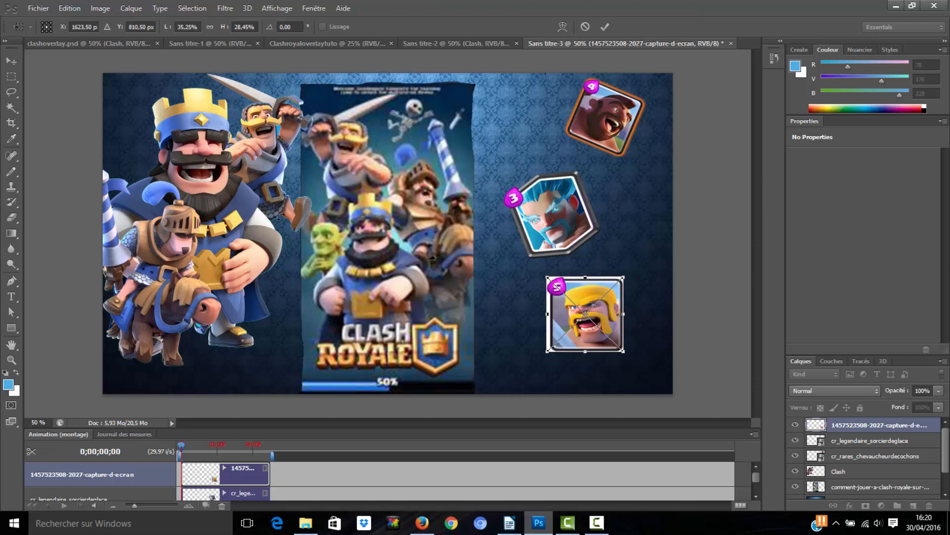
key(Return)
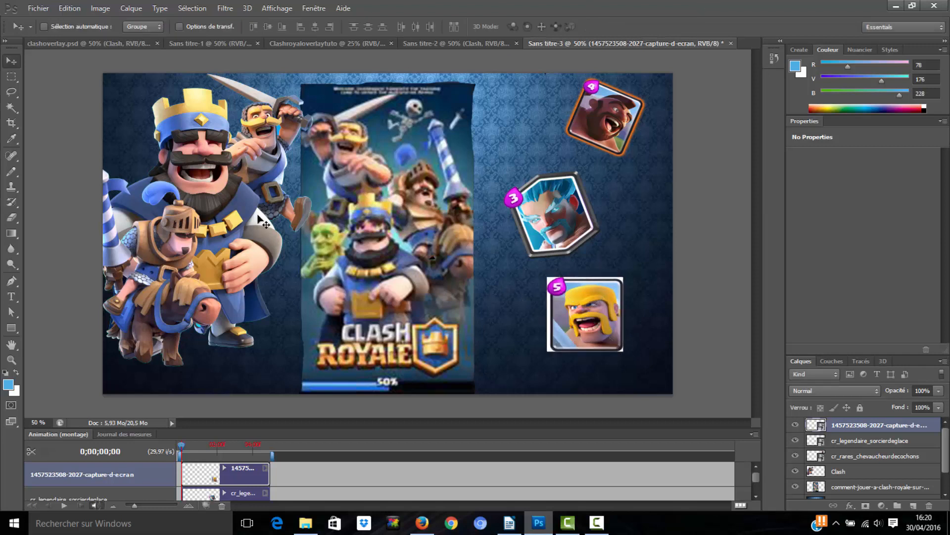
Rasterize the barbarian card, try to erase its white border with the 28 px Eraser, and delete the layer.
click(11, 217)
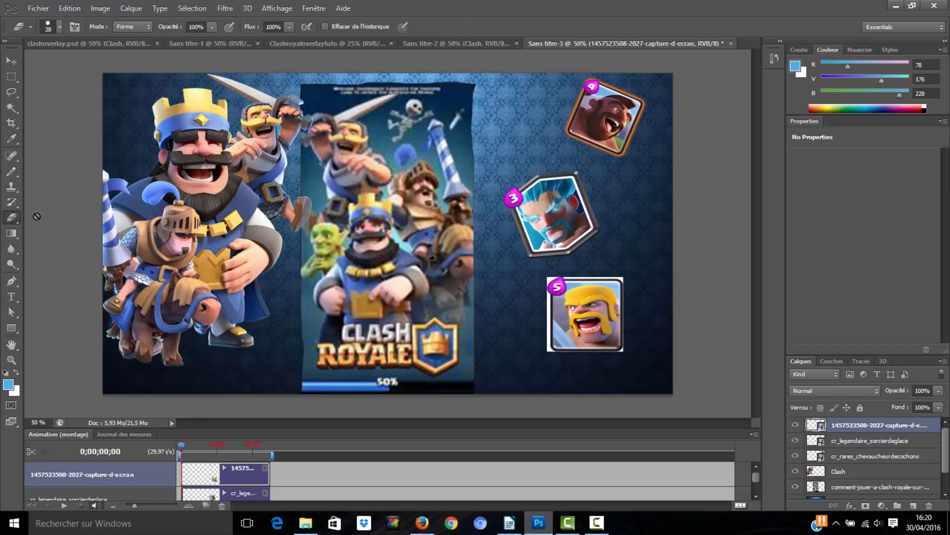
click(536, 277)
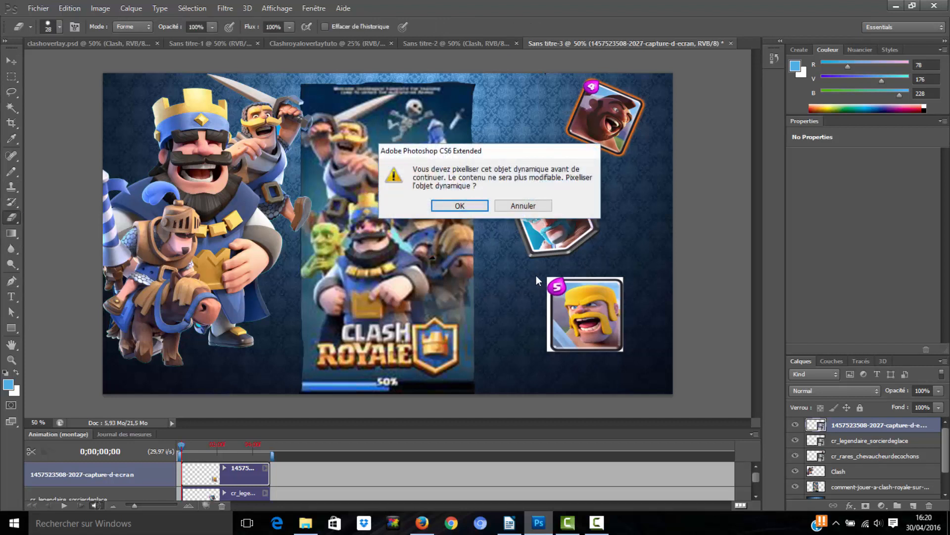
click(471, 204)
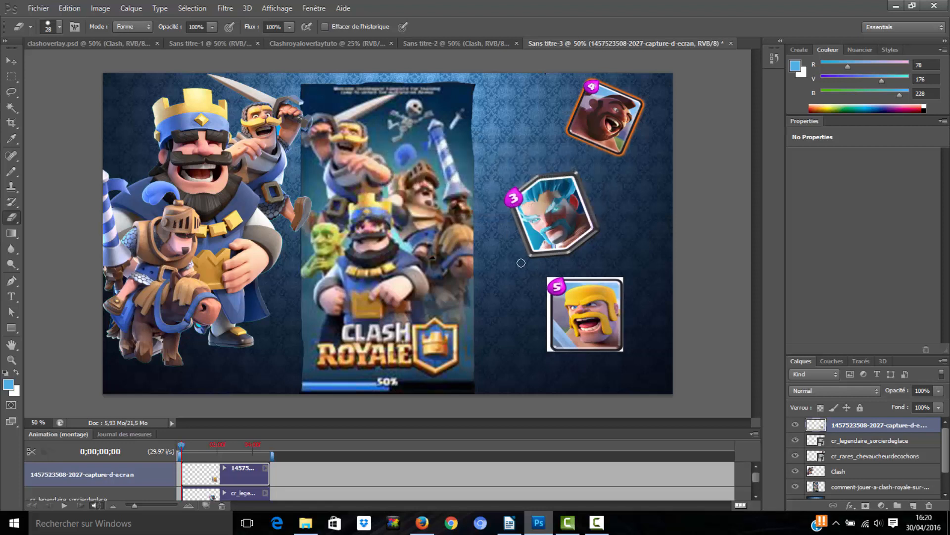
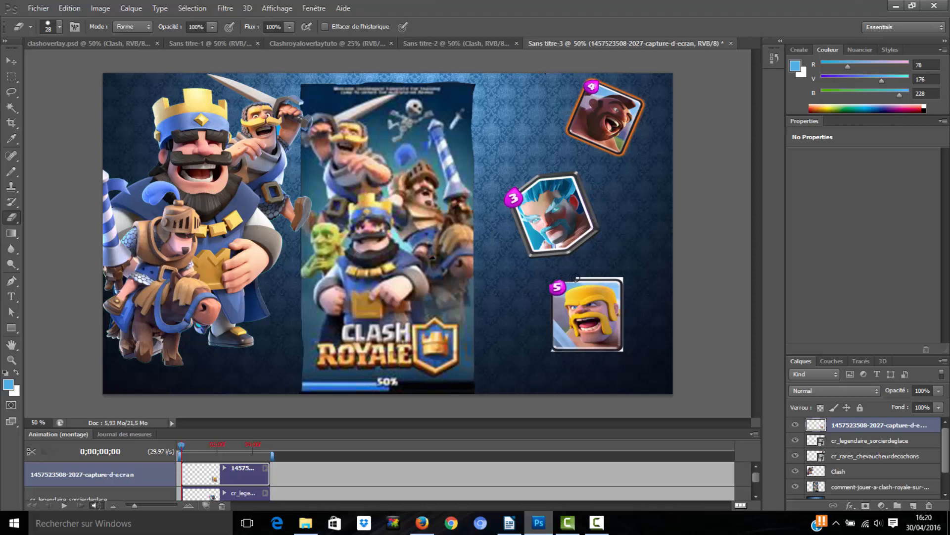
drag(587, 279, 621, 278)
drag(623, 348, 551, 352)
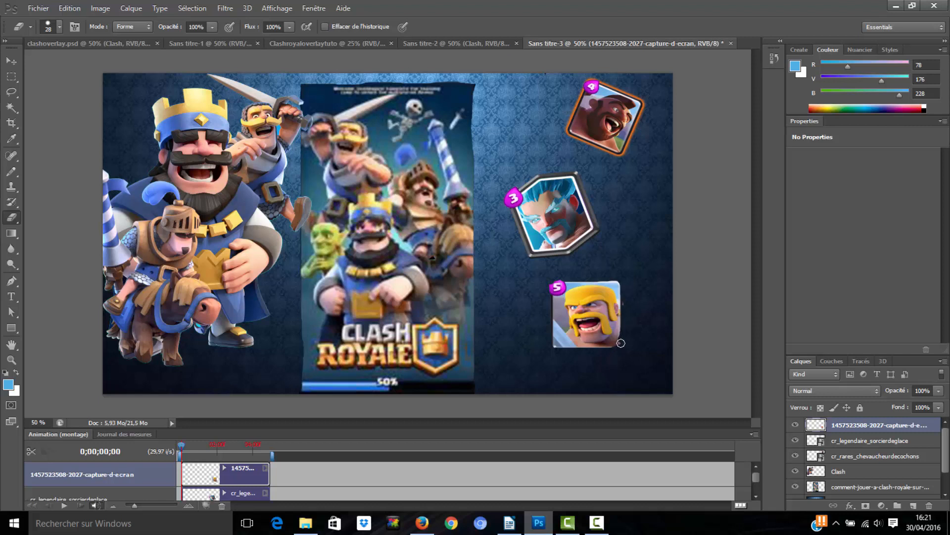
drag(620, 343, 554, 347)
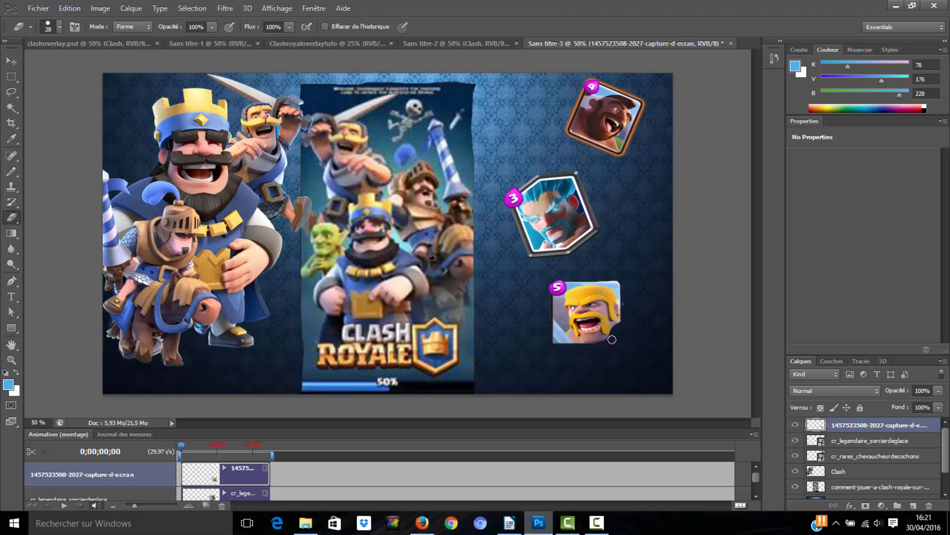
mouse_move(612, 340)
mouse_down()
mouse_move(620, 266)
mouse_move(607, 356)
mouse_up()
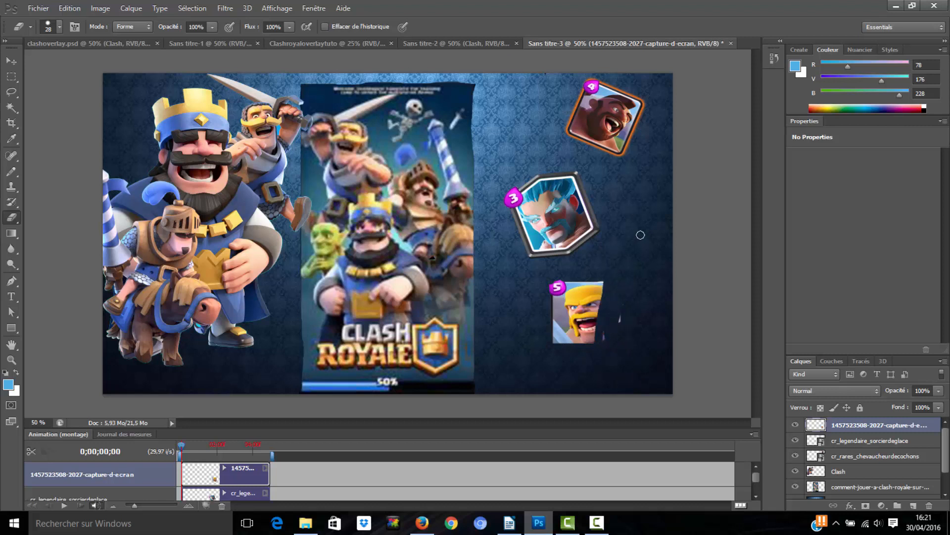
key(Delete)
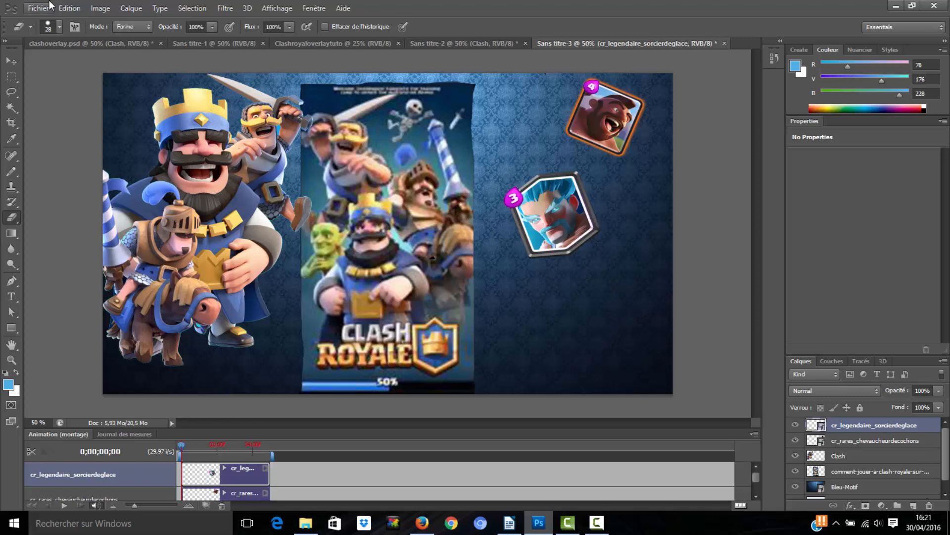
click(38, 8)
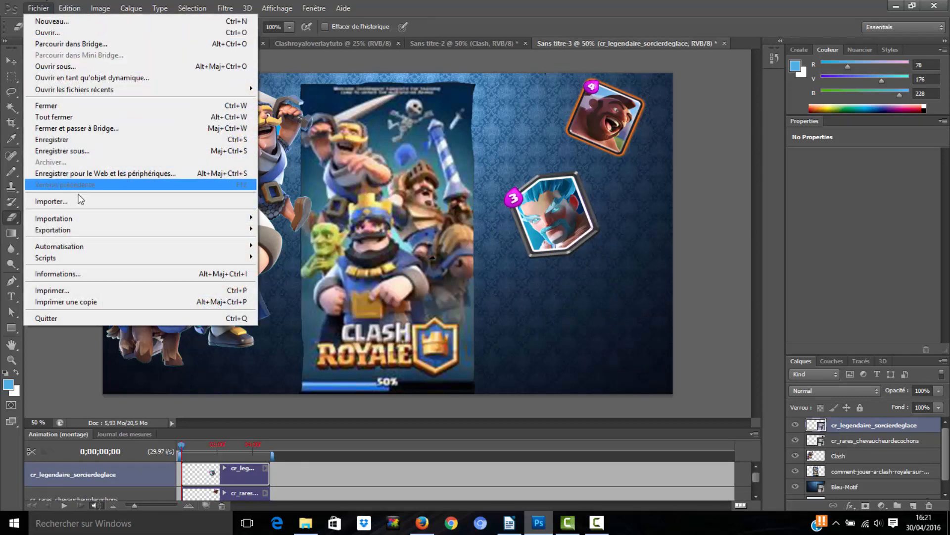
click(82, 206)
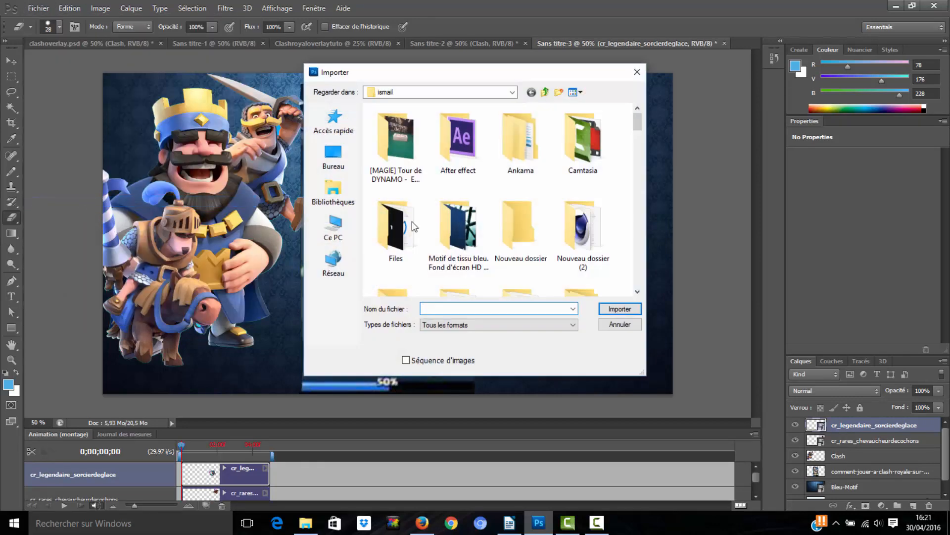
text(1)
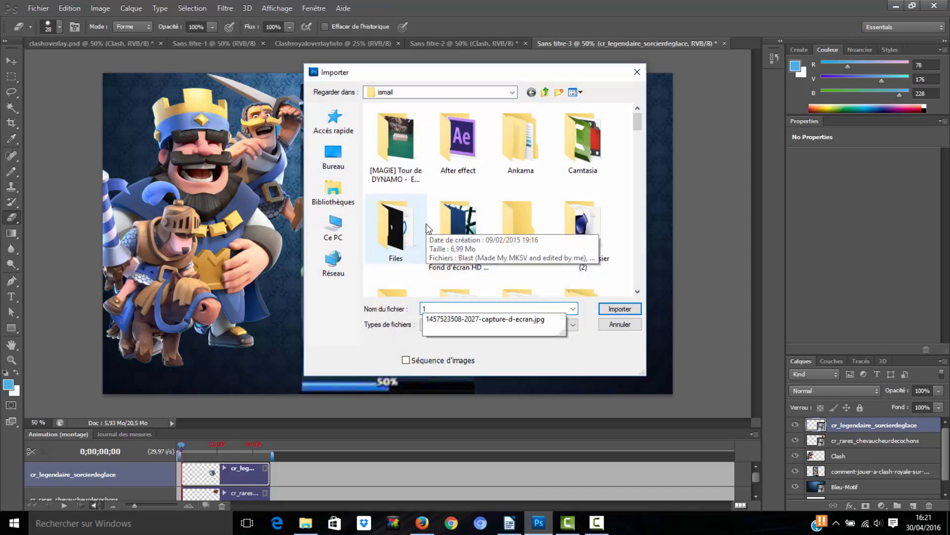
click(462, 318)
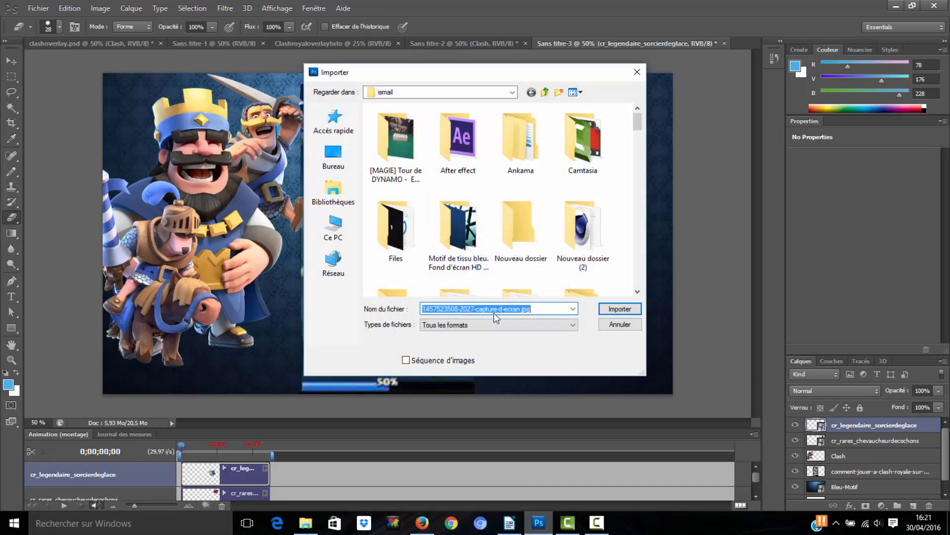
click(634, 307)
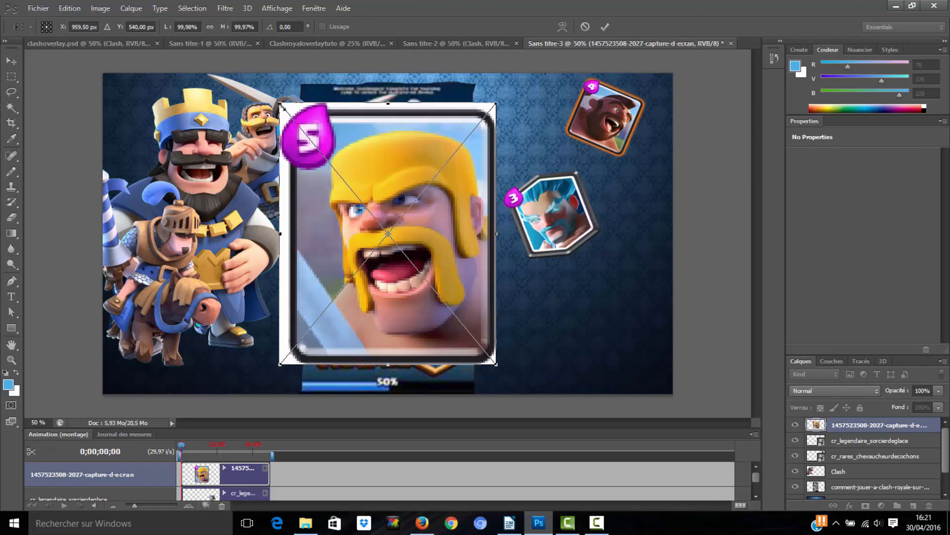
Shrink the barbarian card, rotate it about 15° clockwise, and commit it below the ice wizard card.
drag(280, 105, 410, 288)
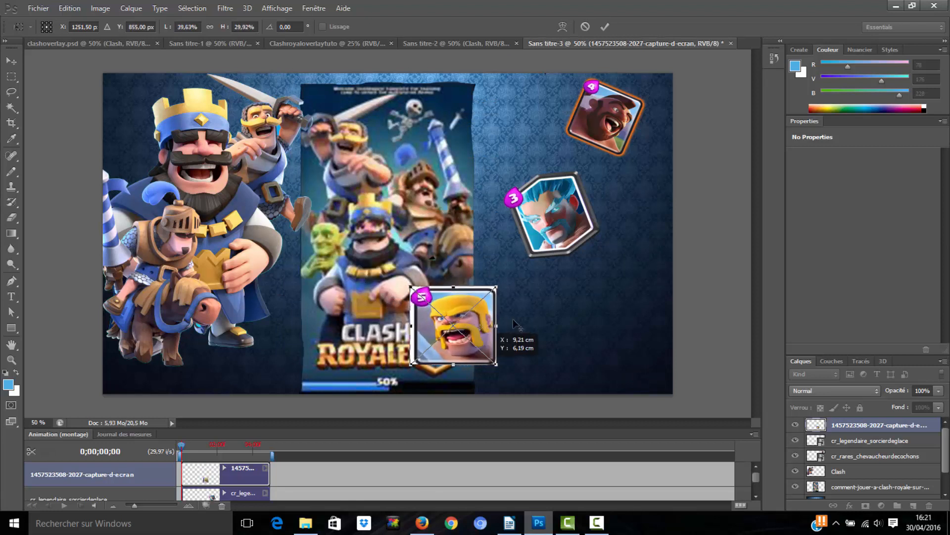
drag(514, 325, 589, 320)
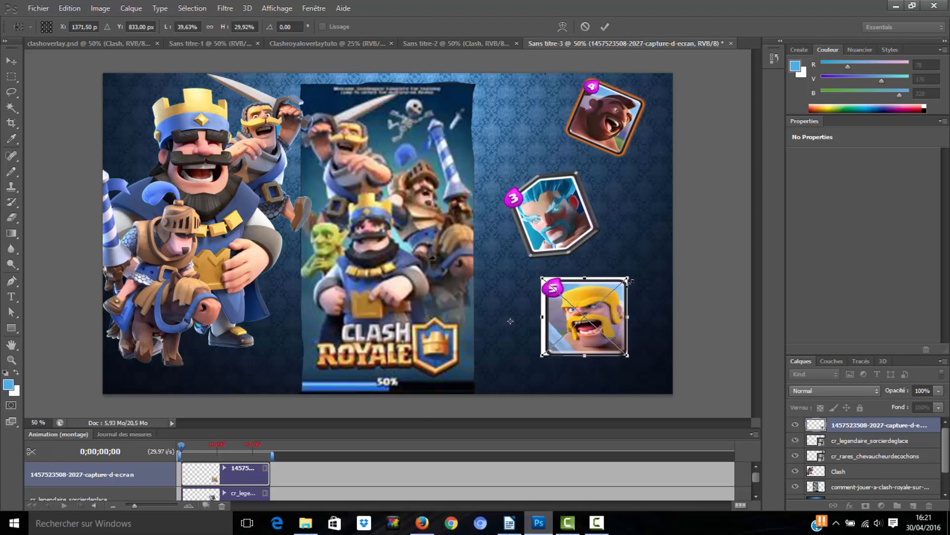
drag(643, 304, 656, 330)
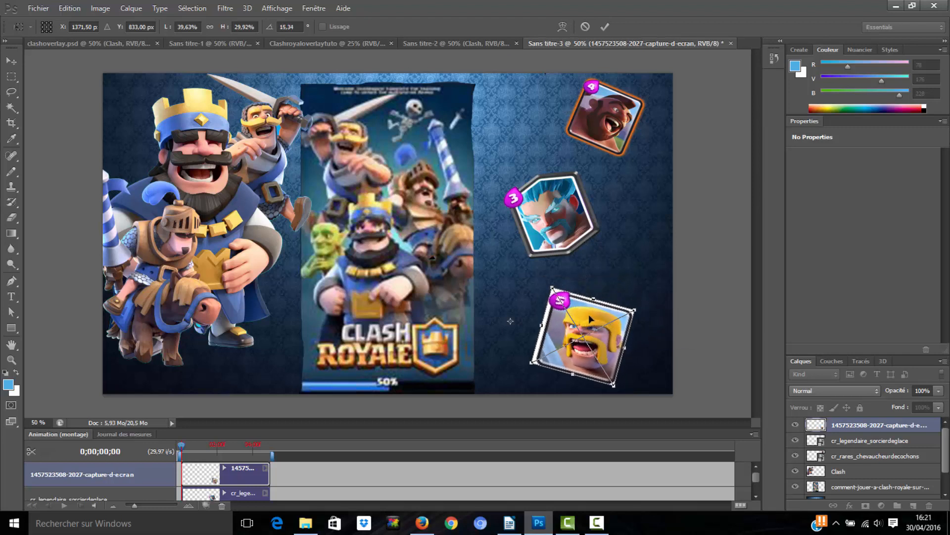
drag(591, 320, 614, 299)
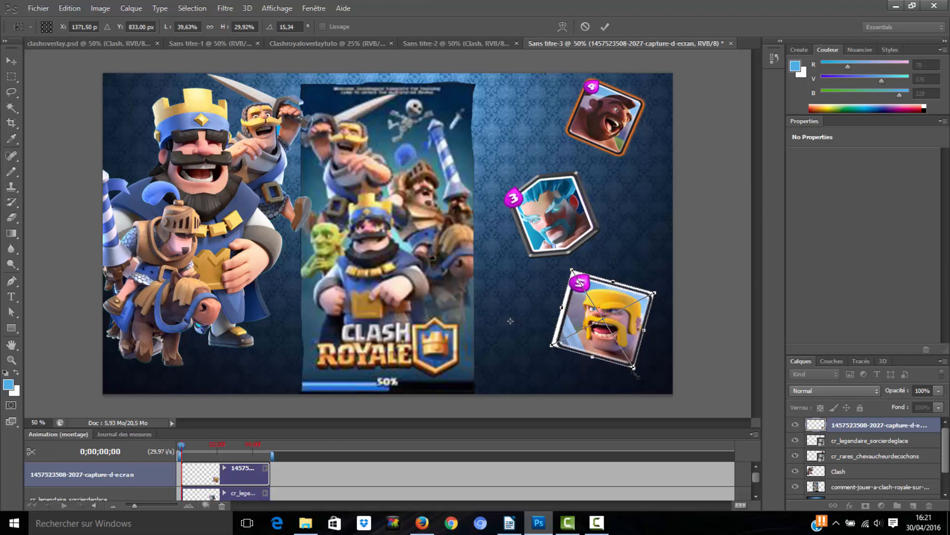
drag(635, 368, 612, 361)
key(Return)
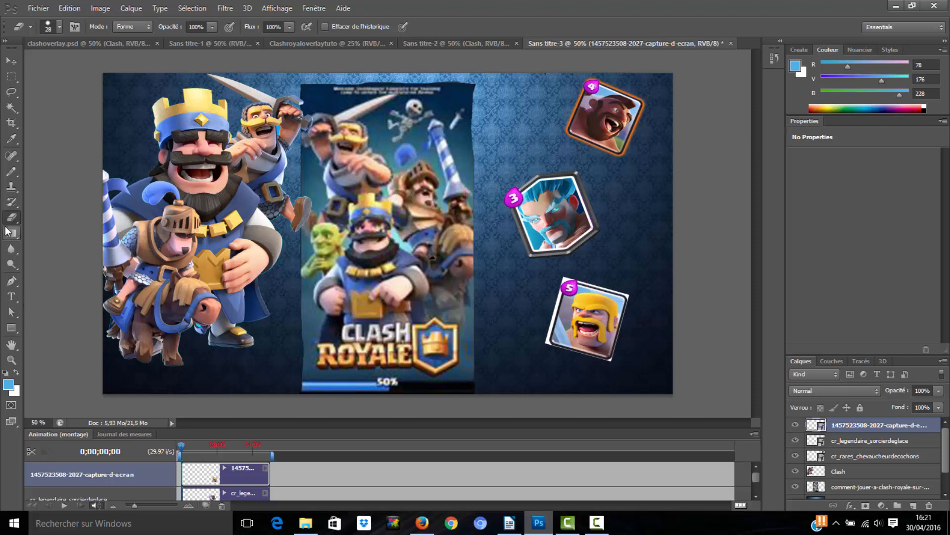
Rasterize the barbarian card and remove the white border around it with the Background Eraser at 50% tolerance.
right_click(14, 222)
click(64, 237)
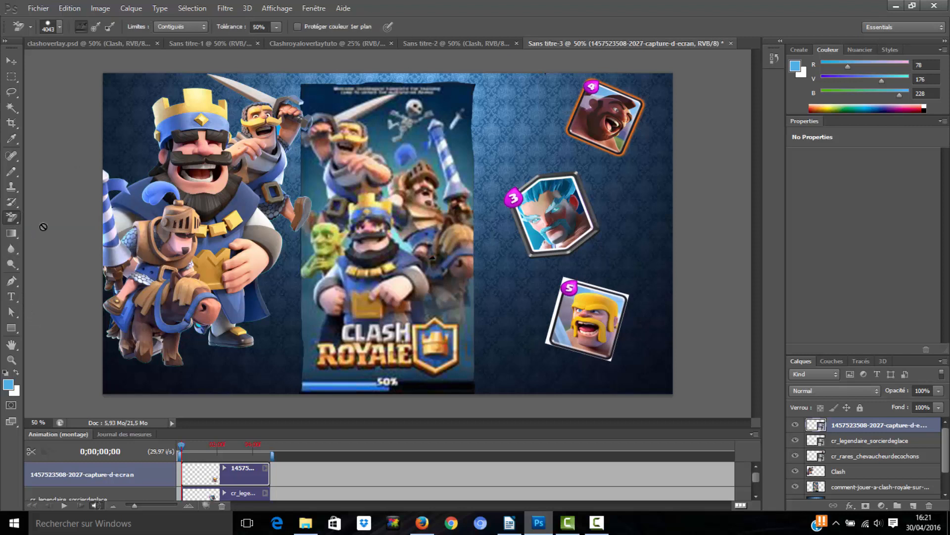
click(558, 306)
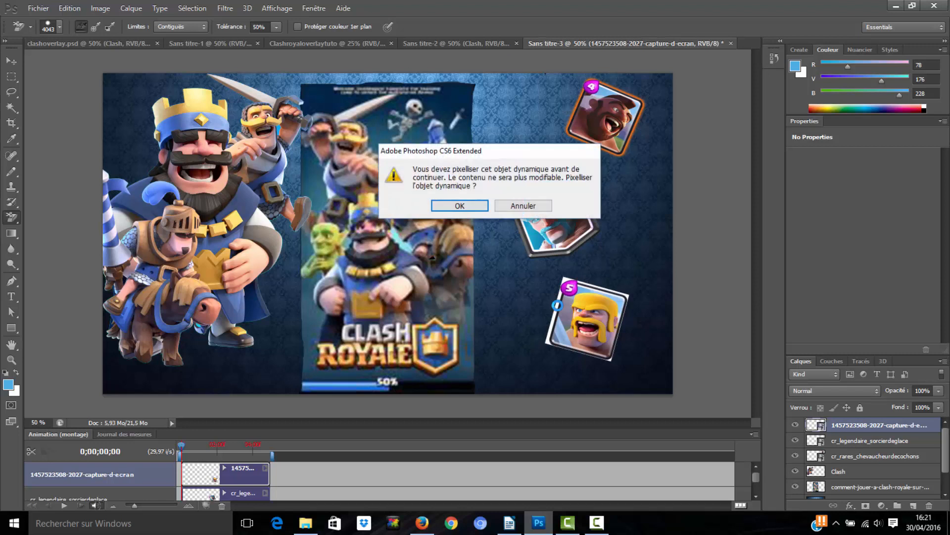
click(460, 206)
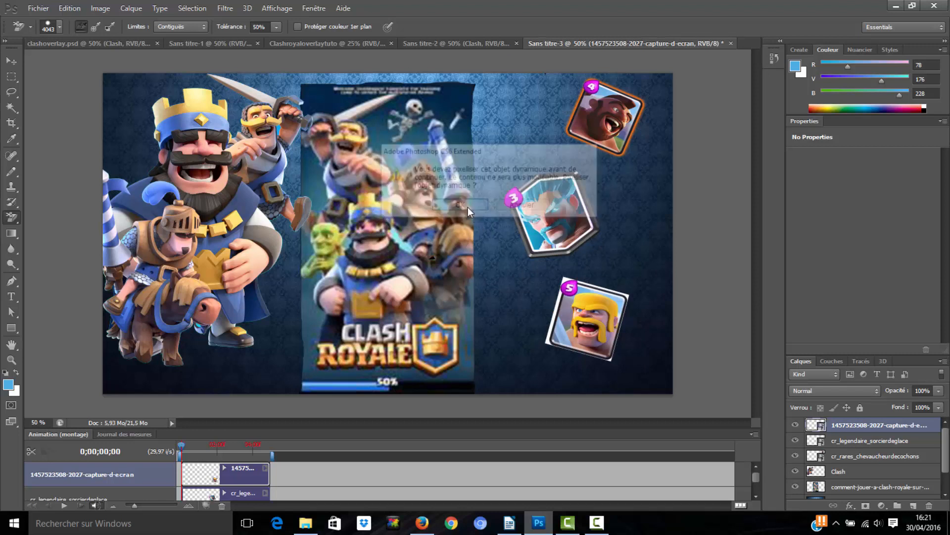
click(554, 317)
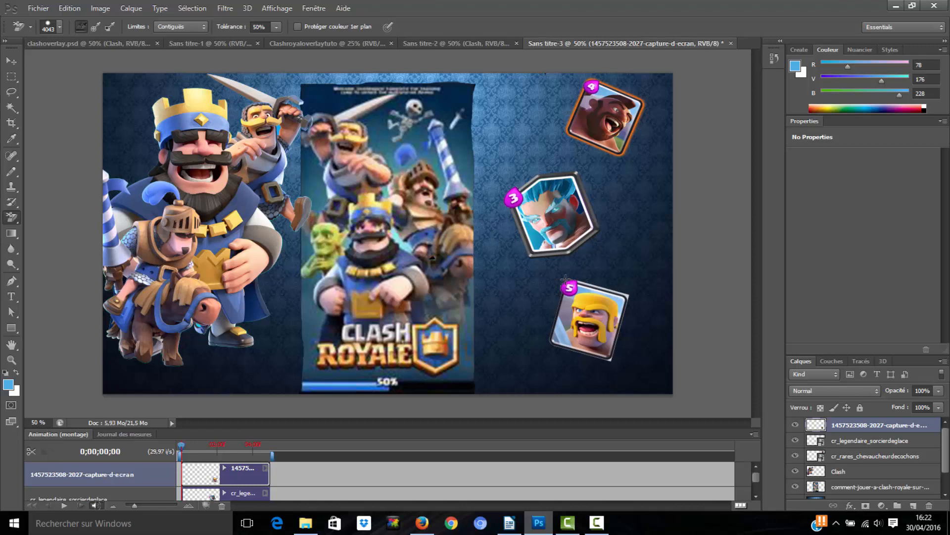
click(627, 296)
click(616, 376)
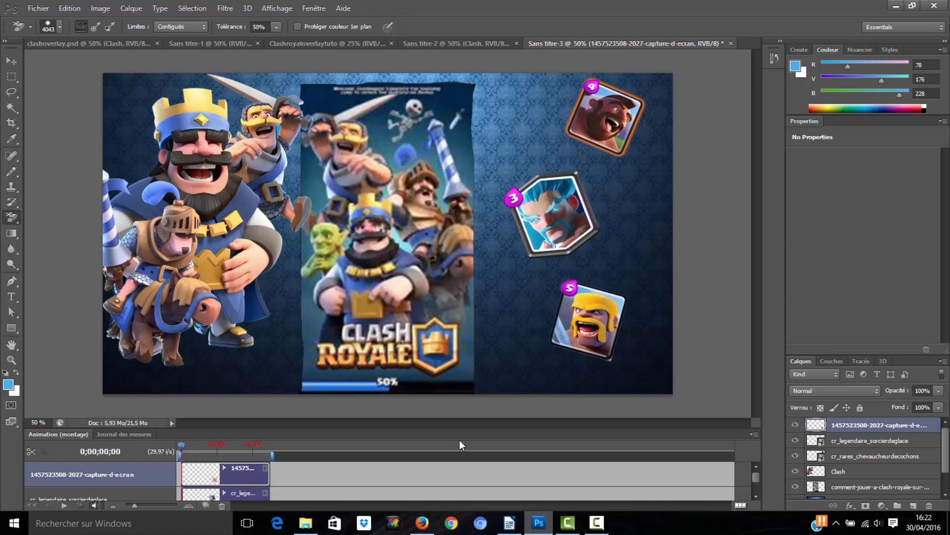
Switch to Firefox, search Google for cooltext.fr, open the Cool Text site and pick the Fun logo style.
click(421, 522)
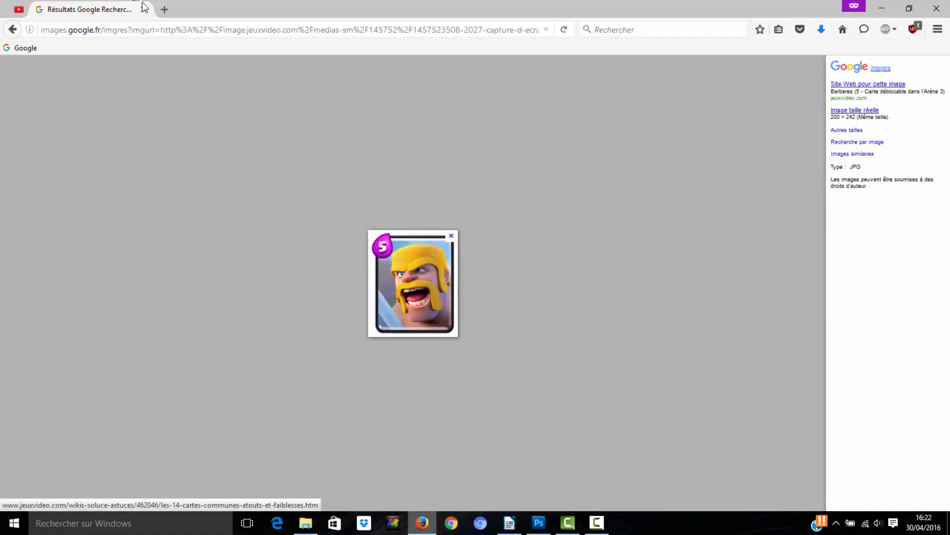
click(164, 8)
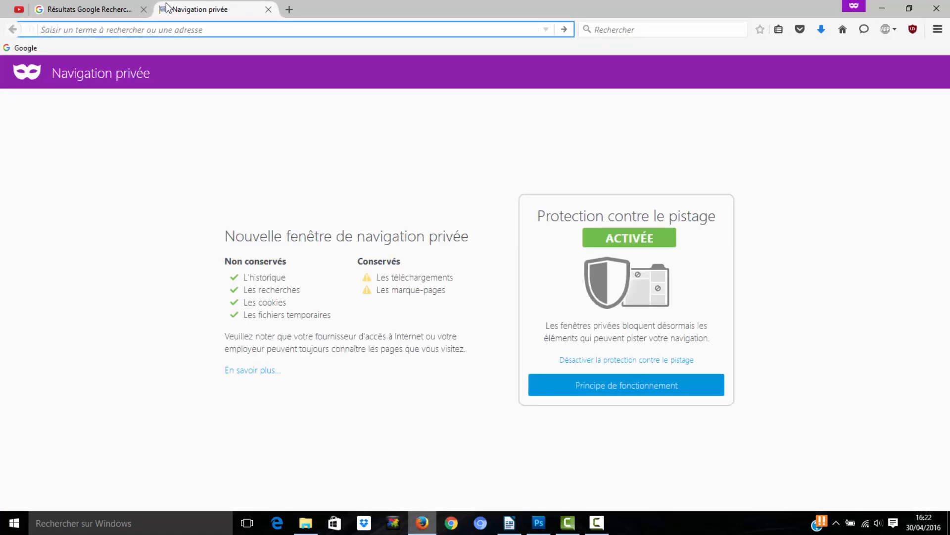
click(28, 48)
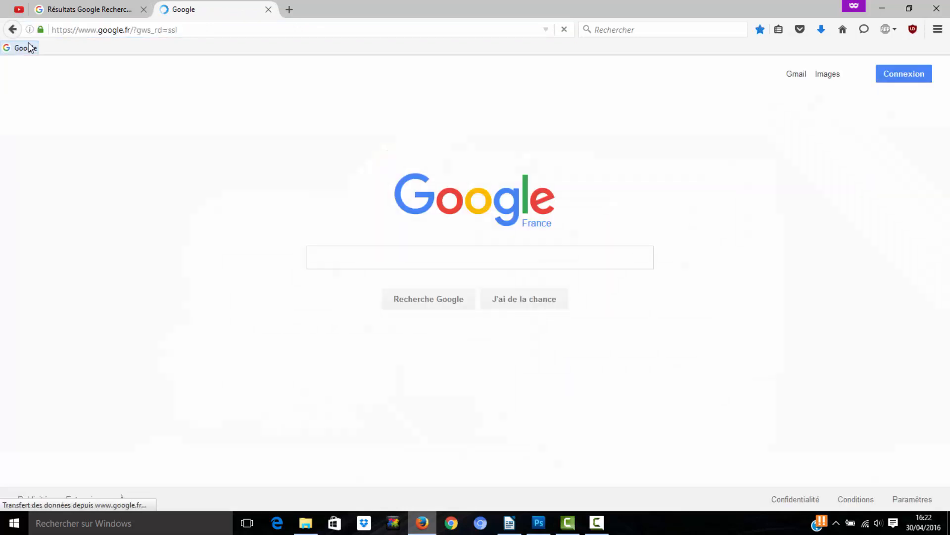
text(cool)
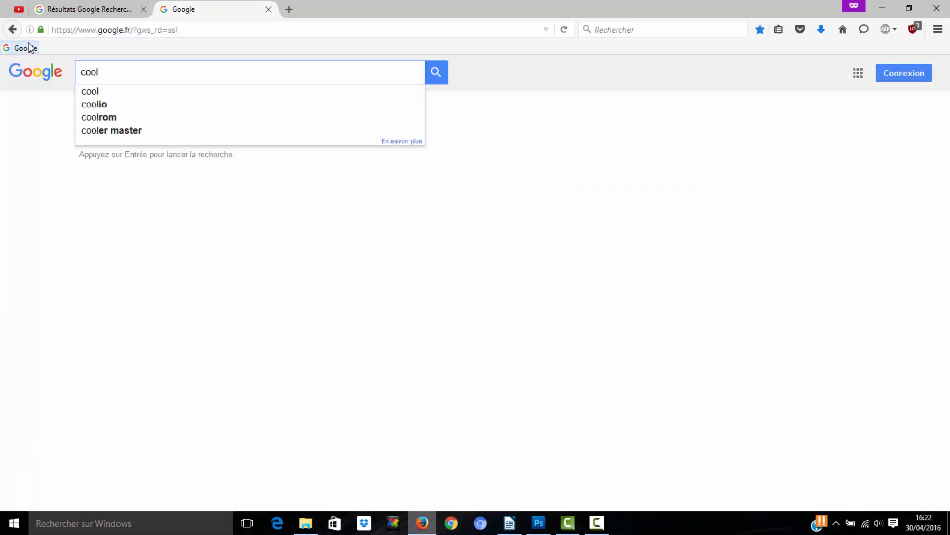
text(text.fr)
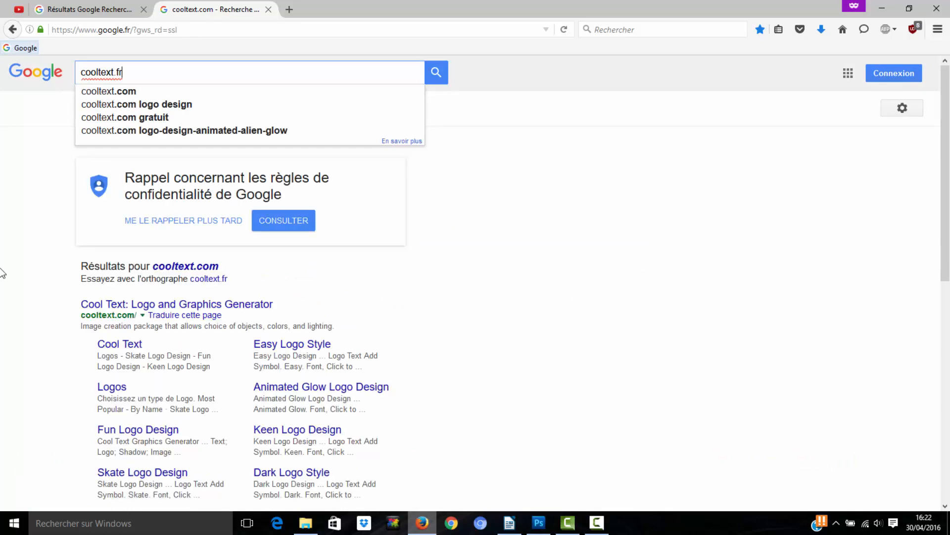
click(169, 307)
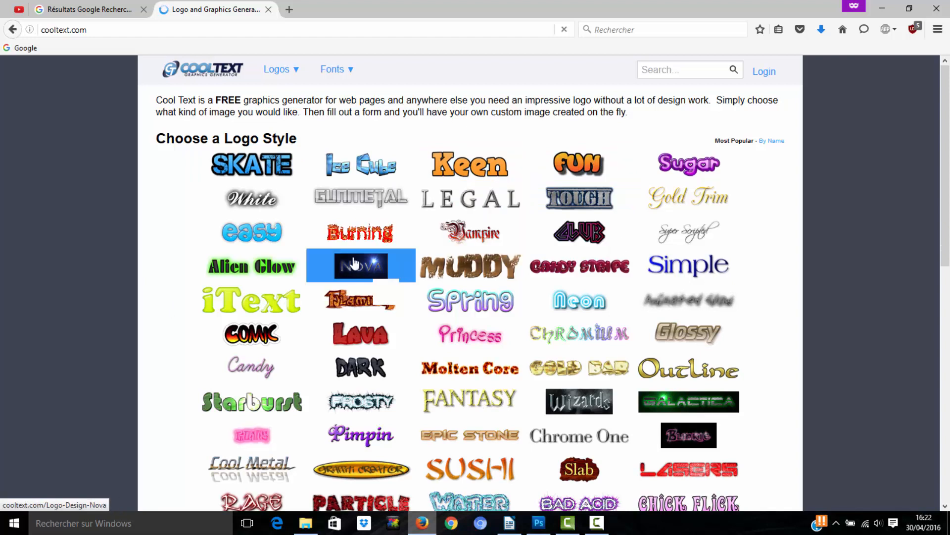
click(585, 160)
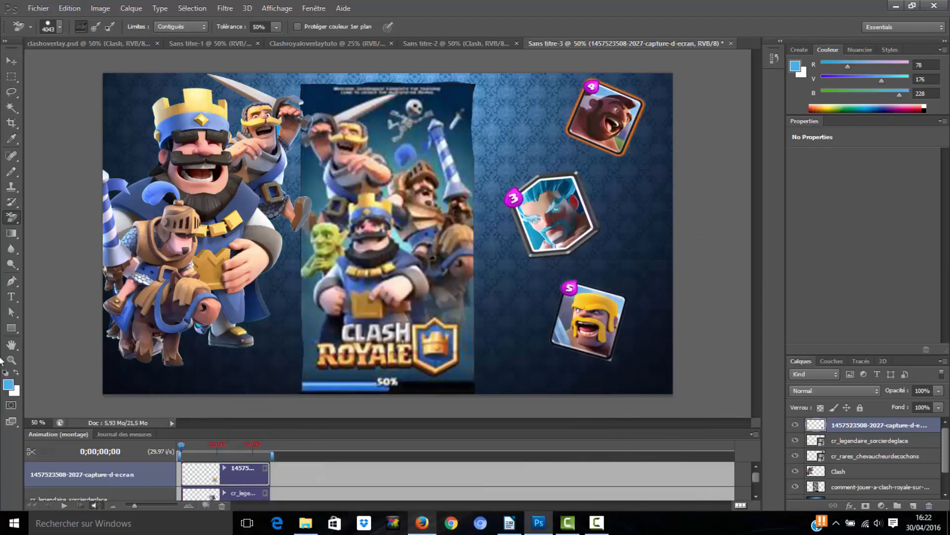
click(12, 297)
click(13, 297)
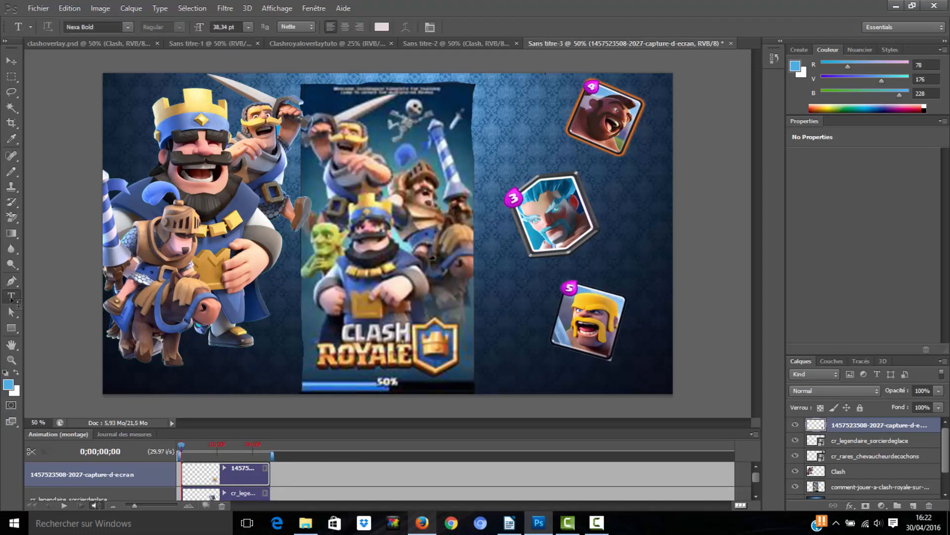
click(510, 364)
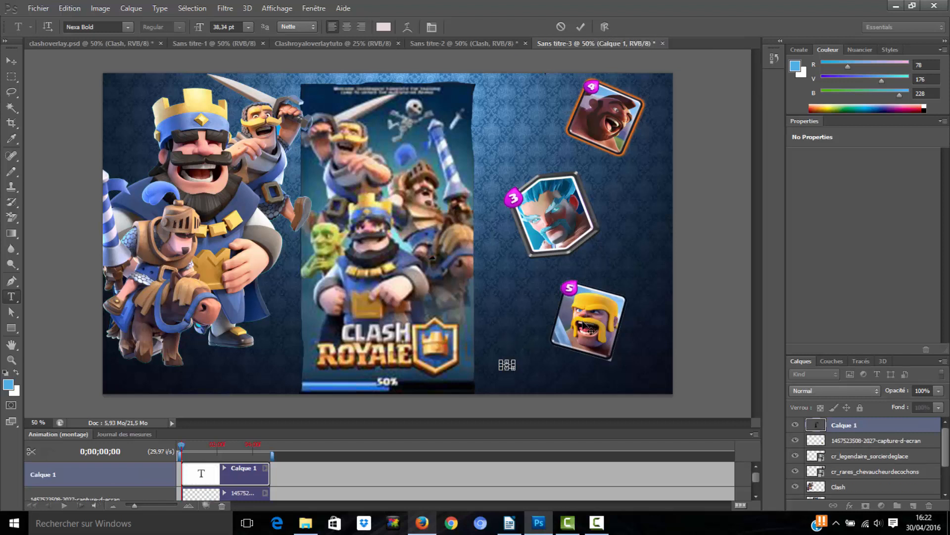
click(828, 426)
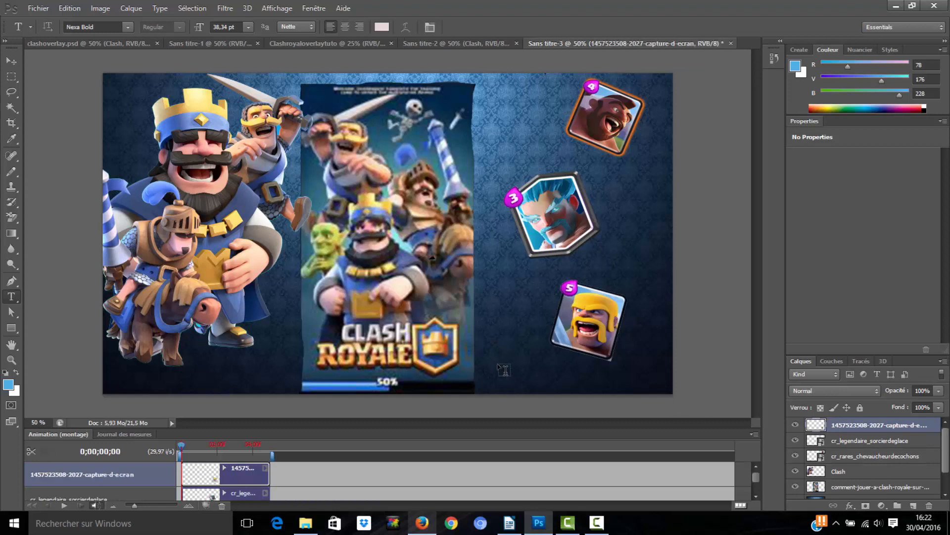
Try a text box below the barbarian card containing "Lok7 aBONNE6toi" in Nexa Bold, keeping the text colour e5d8d8.
drag(500, 362, 602, 375)
drag(626, 373, 670, 396)
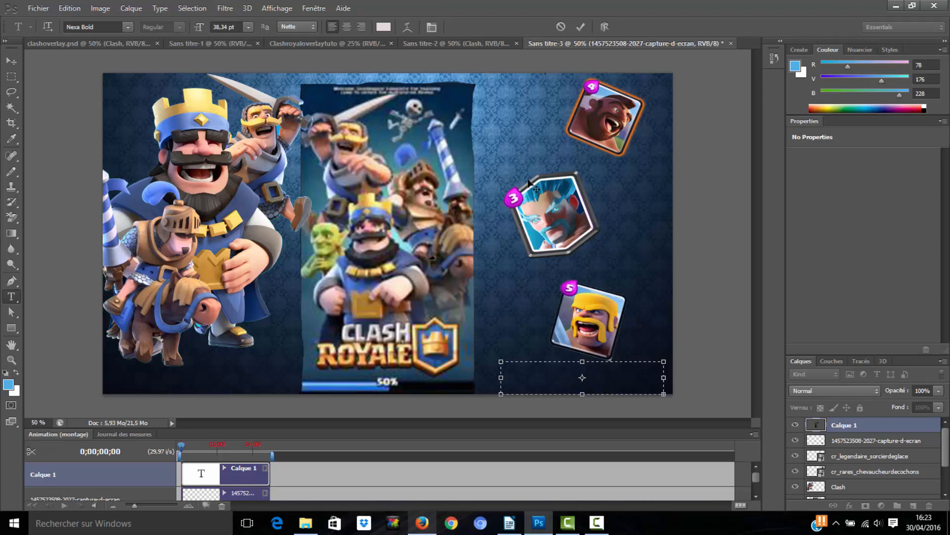
click(384, 27)
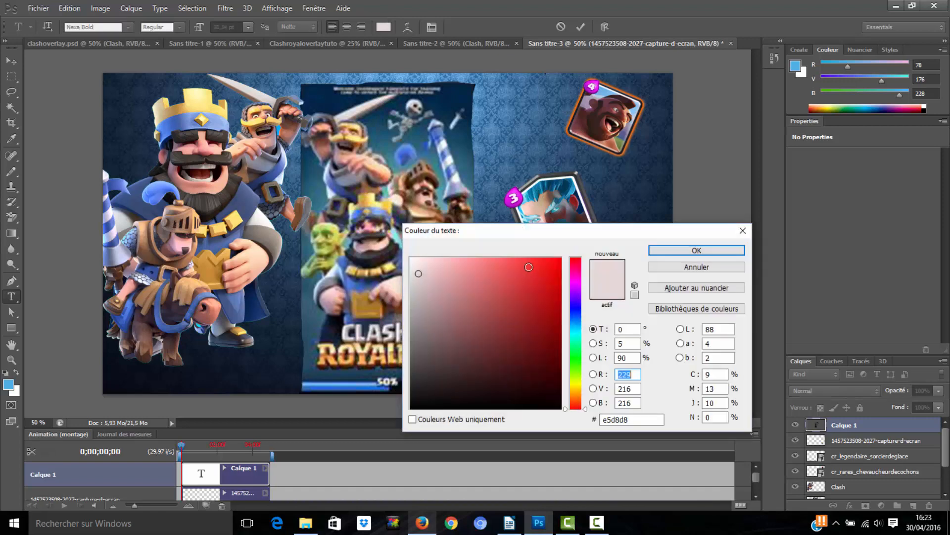
click(697, 250)
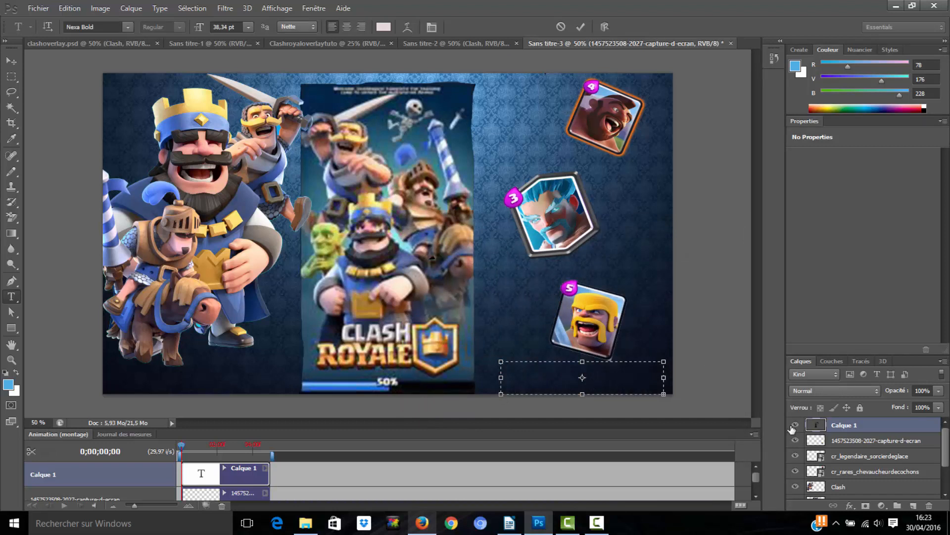
click(858, 440)
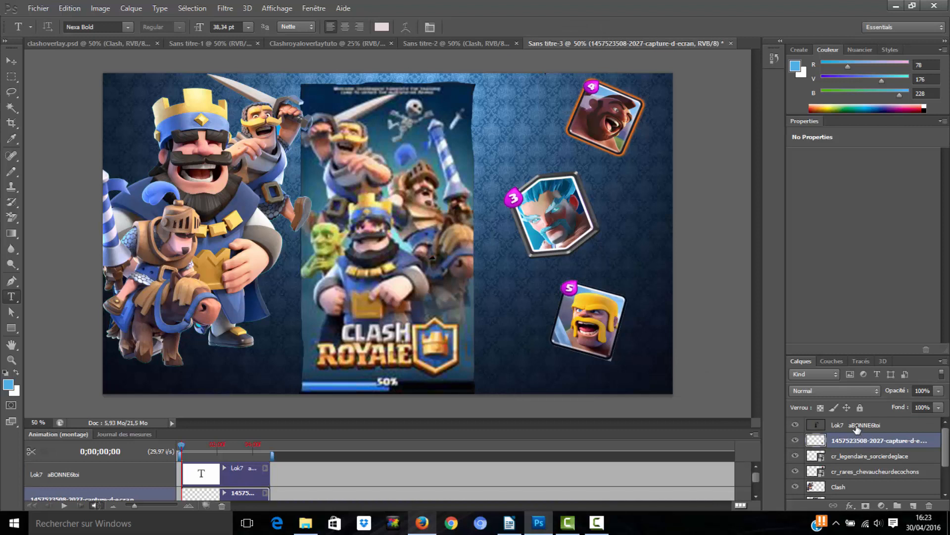
click(858, 425)
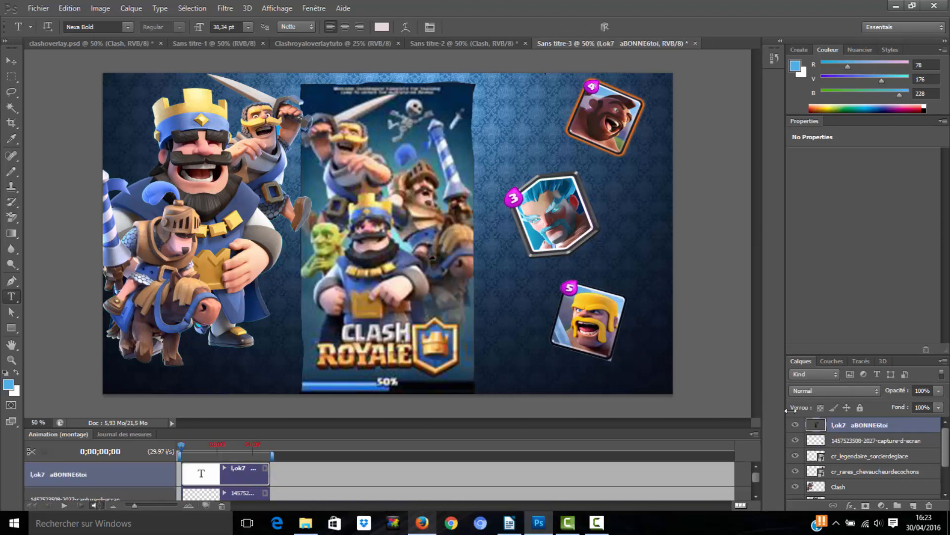
Reopen the text below the barbarian card, clear its content, and delete the text layer.
double_click(840, 424)
click(817, 425)
double_click(817, 425)
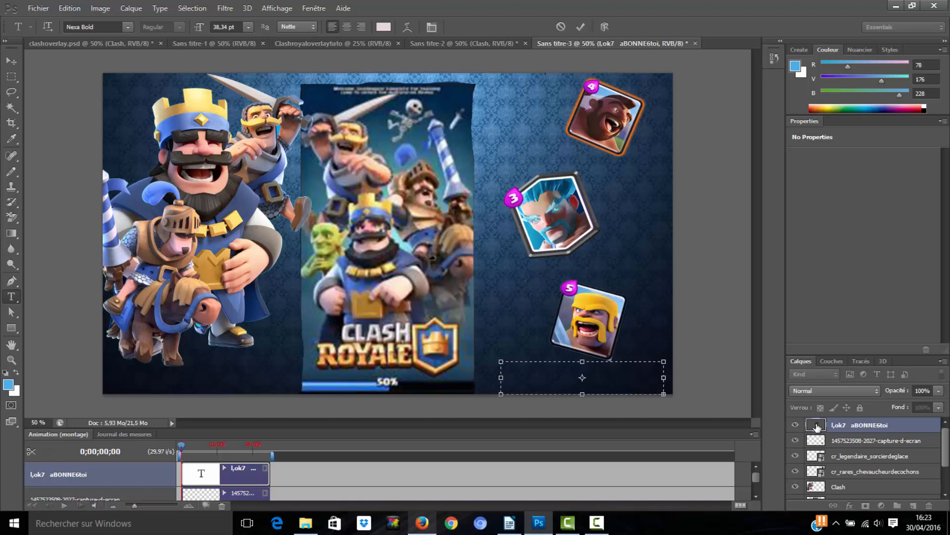
click(8, 62)
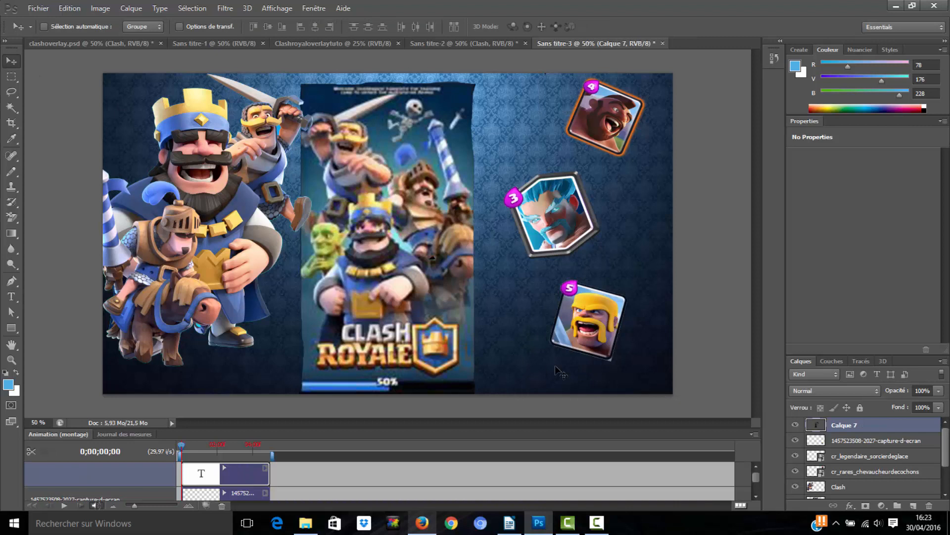
drag(555, 343, 478, 106)
key(Delete)
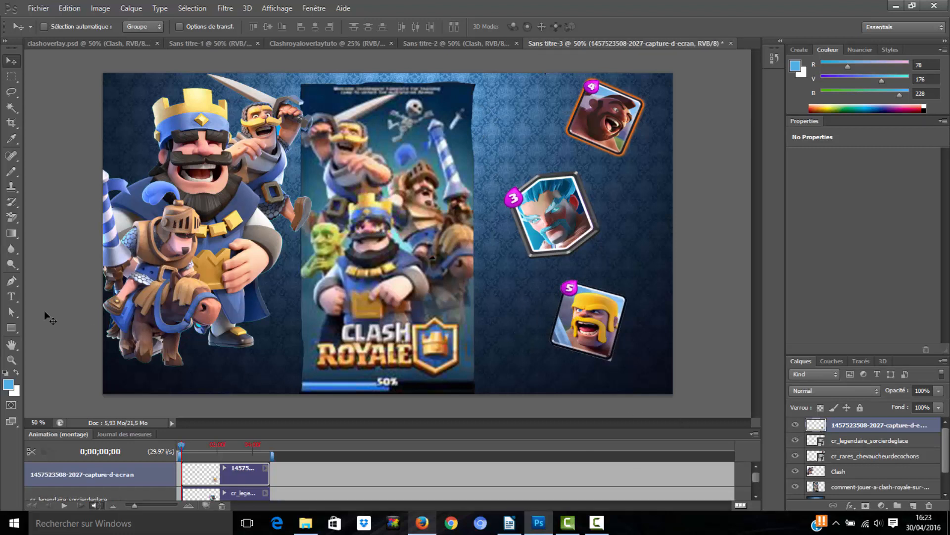
Try a text box over the loading-screen image with the text ABO and a 9 pt size, and cancel it.
click(8, 296)
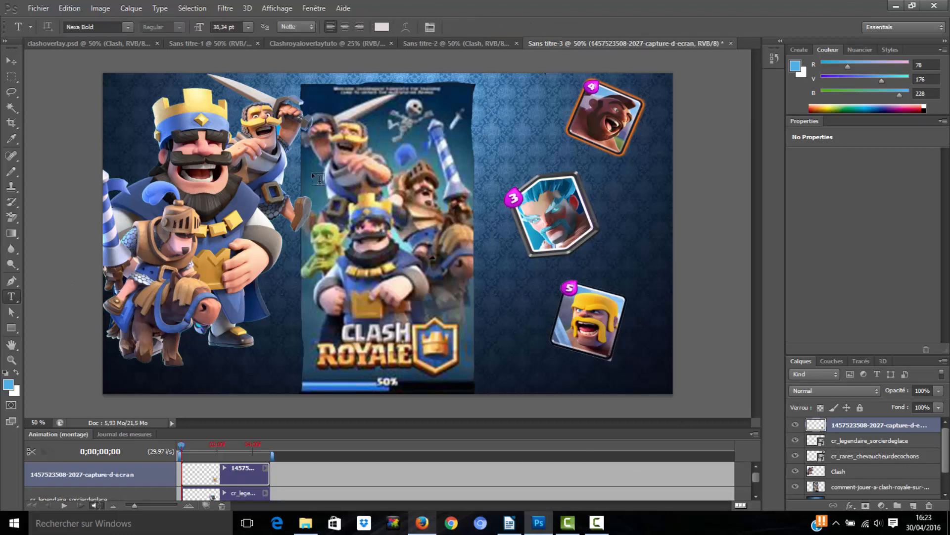
drag(313, 176, 450, 214)
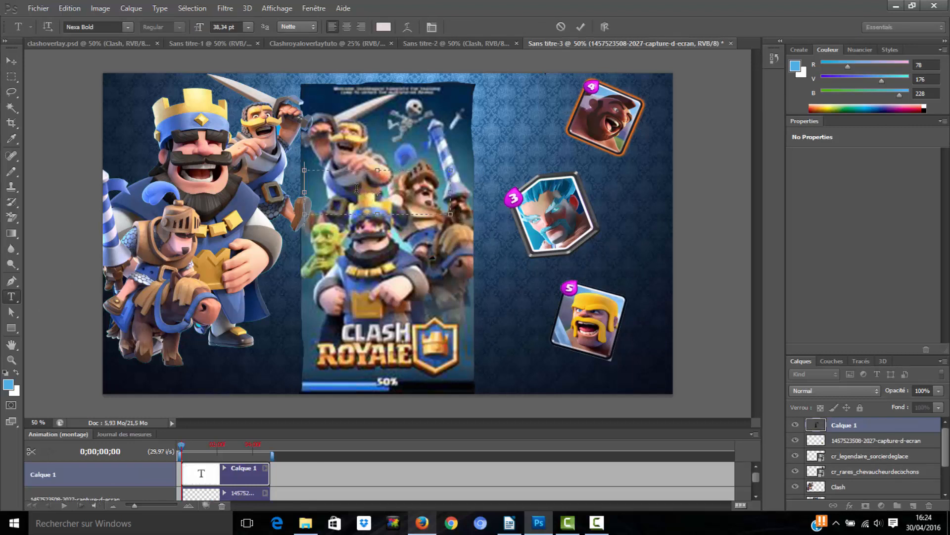
text(ABO)
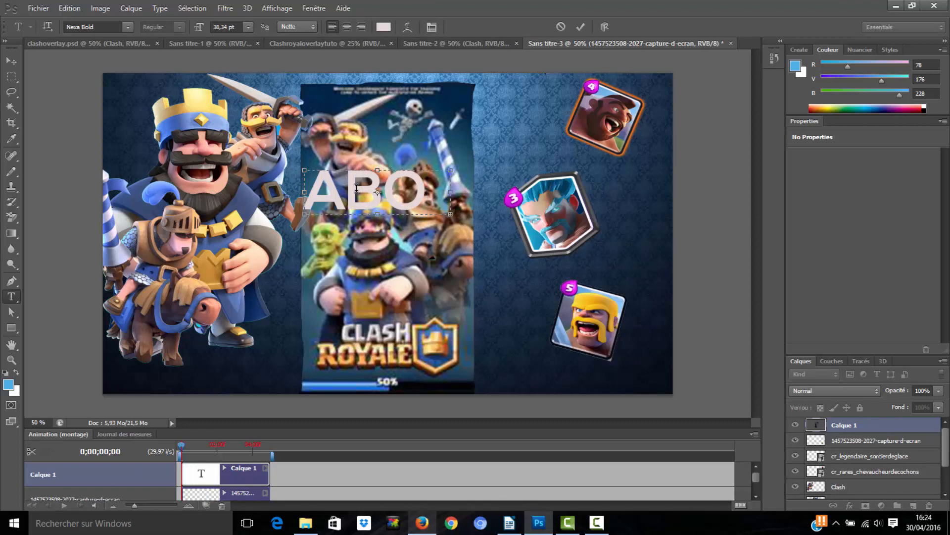
click(249, 26)
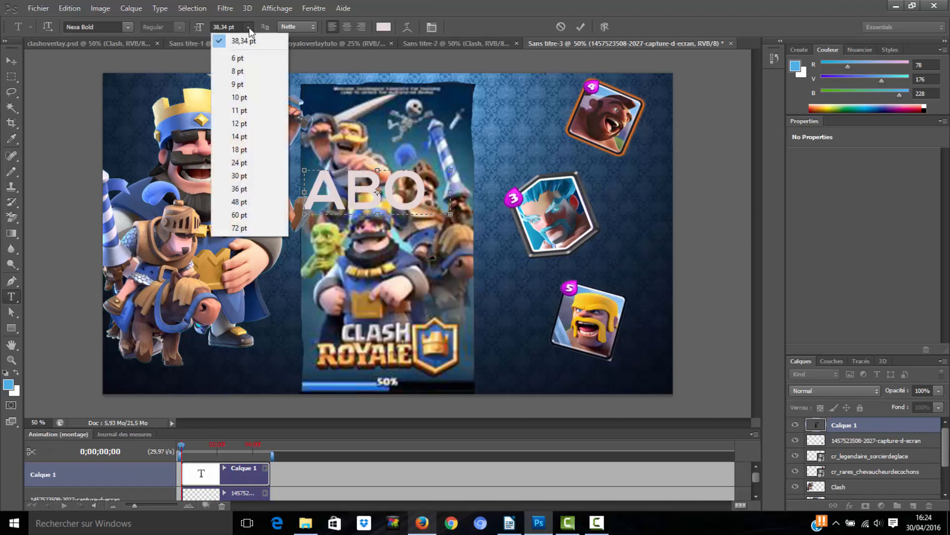
key(Escape)
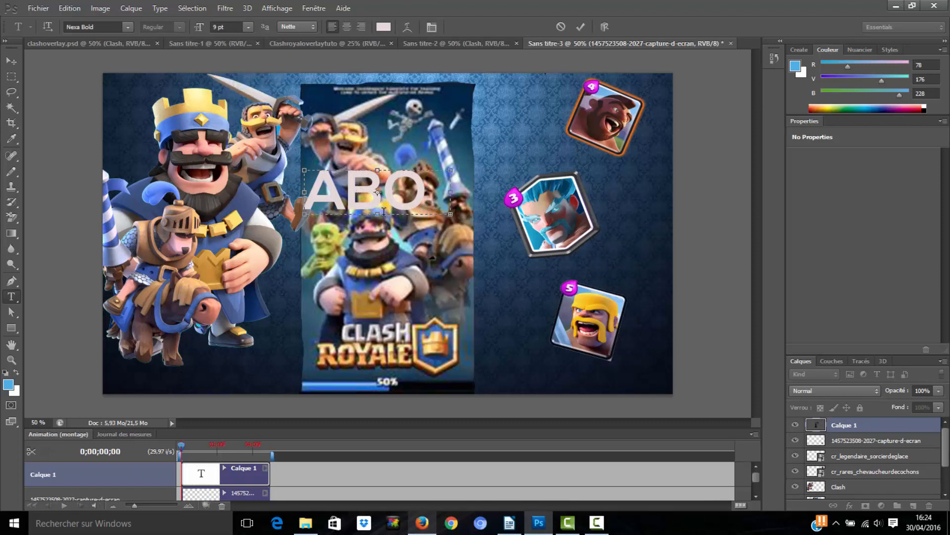
text(,)
key(BackSpace)
key(Escape)
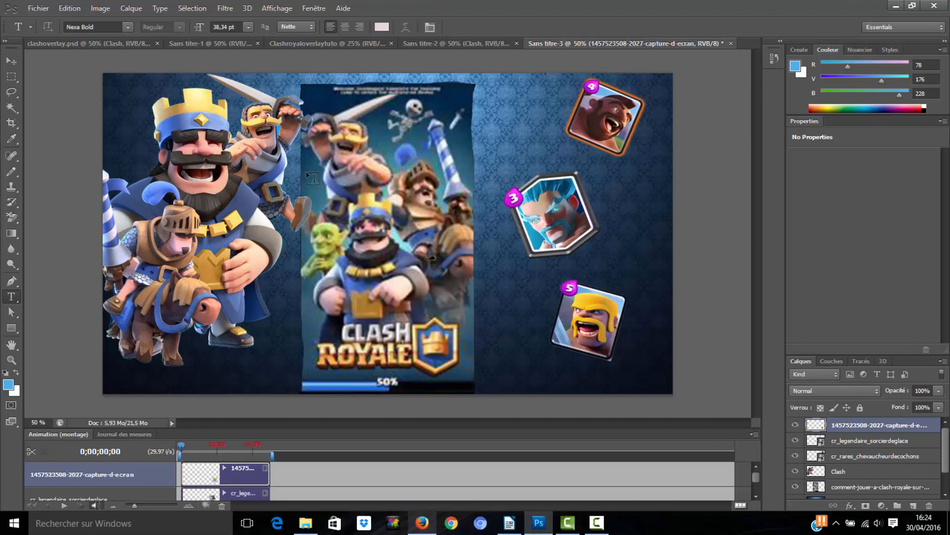
Draw a wide text box across the loading-screen image and enter "Like la vidéo Poto !" in 6 pt Nexa Bold.
drag(310, 159, 501, 203)
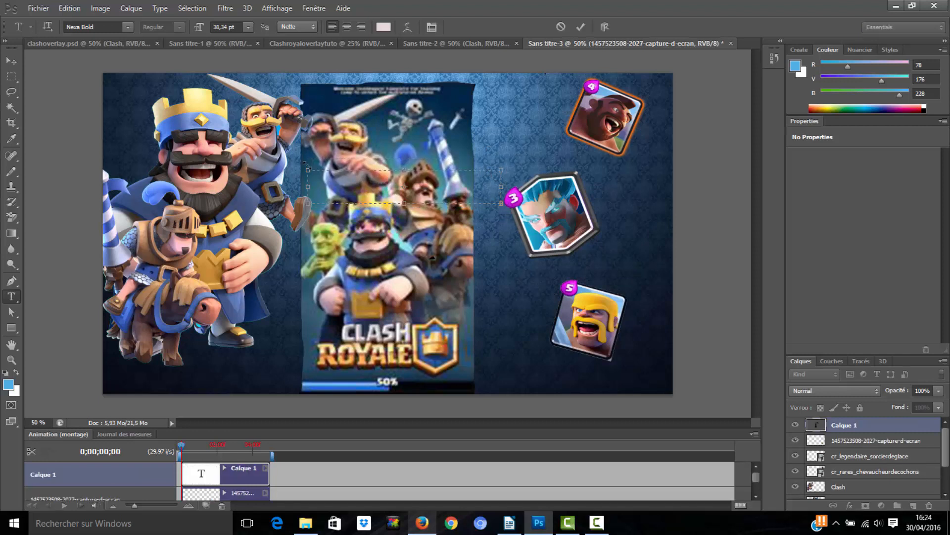
click(248, 26)
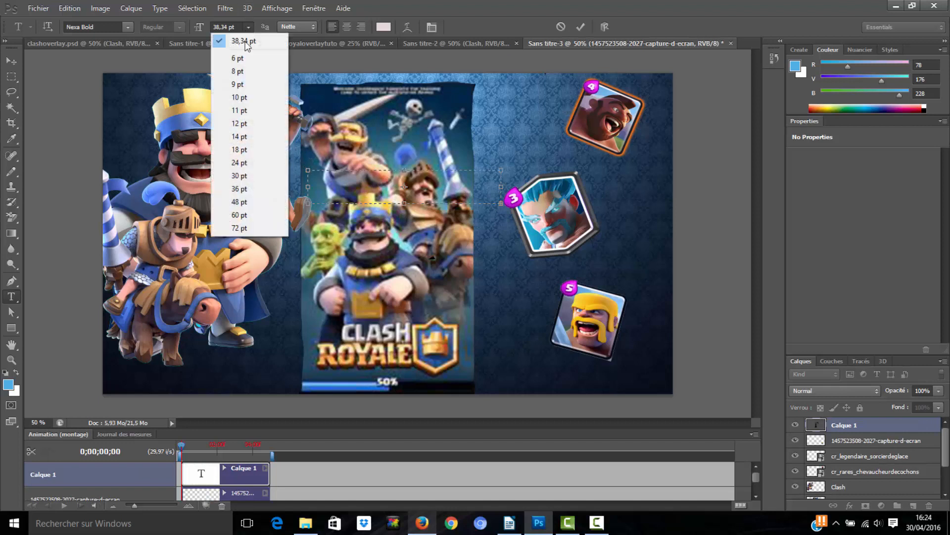
click(246, 58)
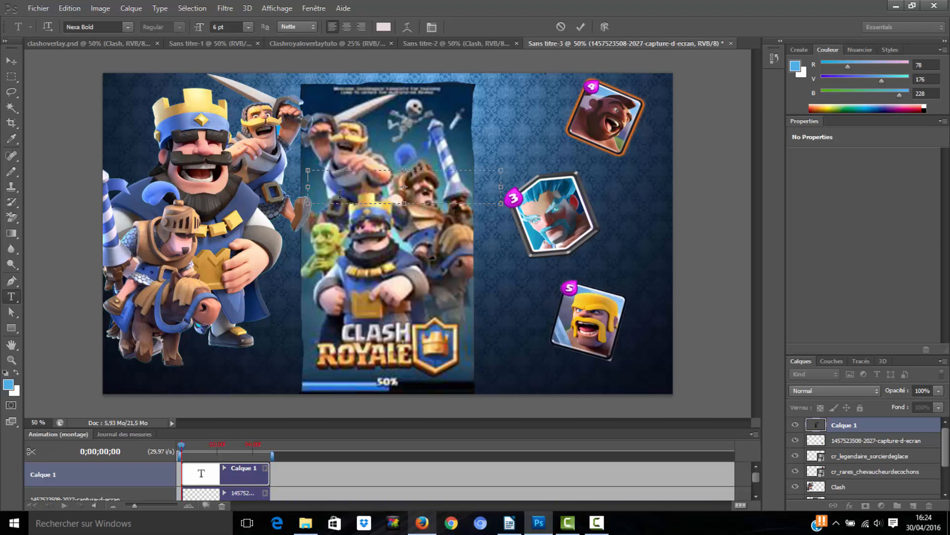
text(abONNE)
key(BackSpace)
key(BackSpace)
key(BackSpace)
key(BackSpace)
key(BackSpace)
key(BackSpace)
Set the font of the whole "Like la vidéo Poto !!" line over the loading-screen image to Ethnocentric.
triple_click(330, 175)
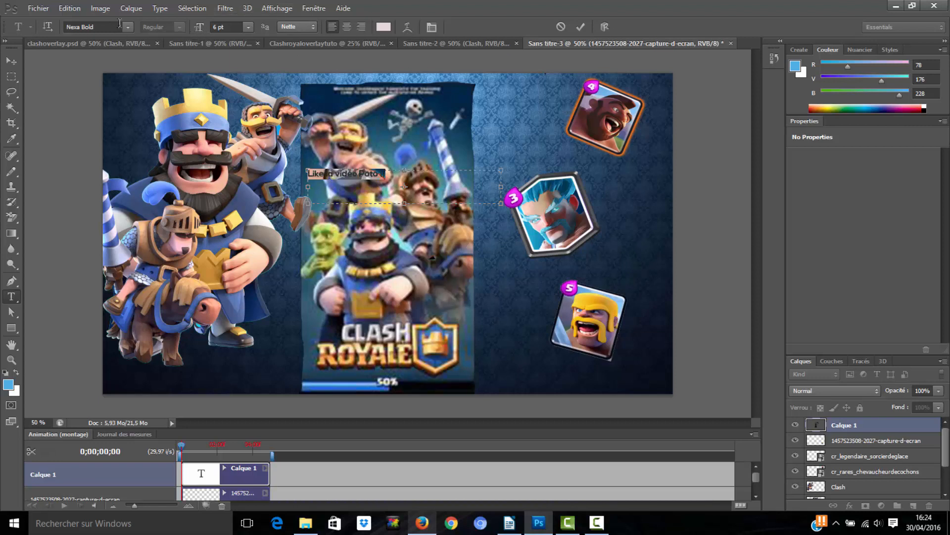
click(128, 28)
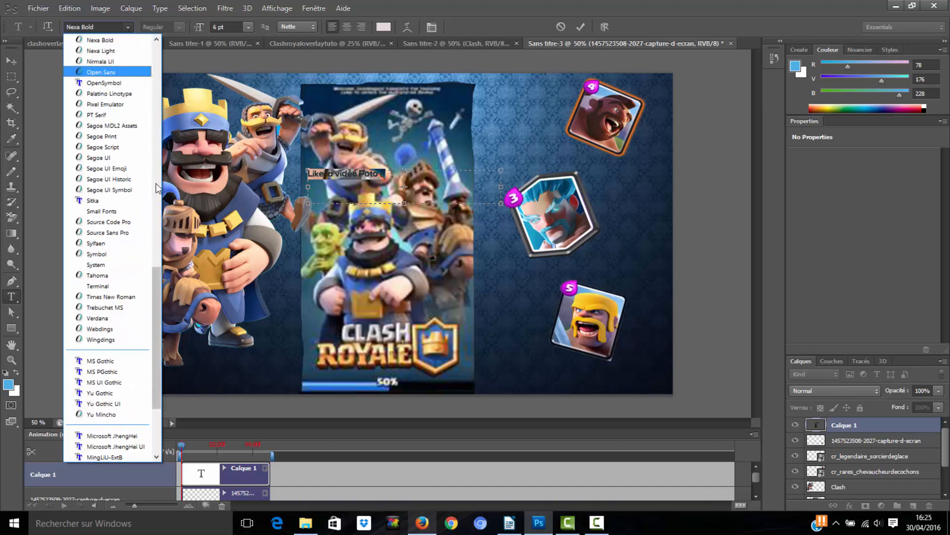
click(162, 301)
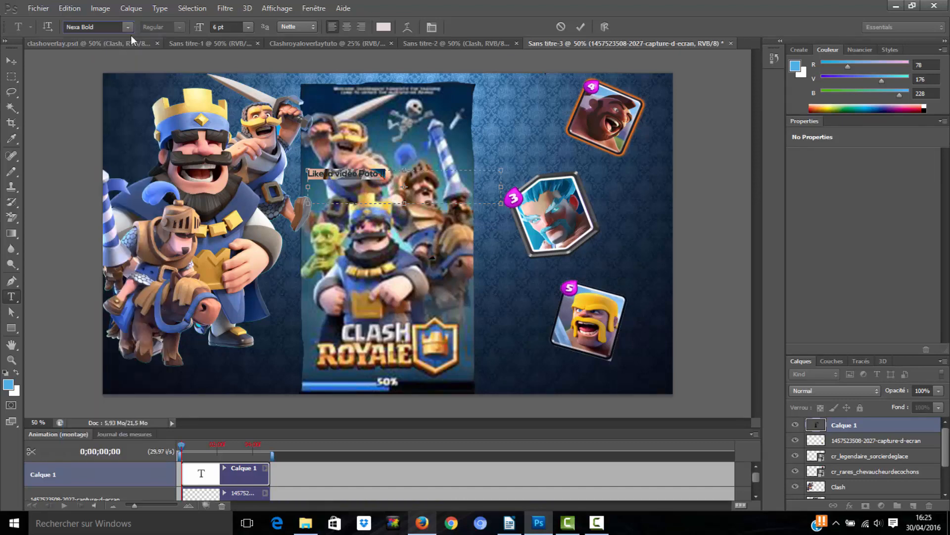
click(128, 28)
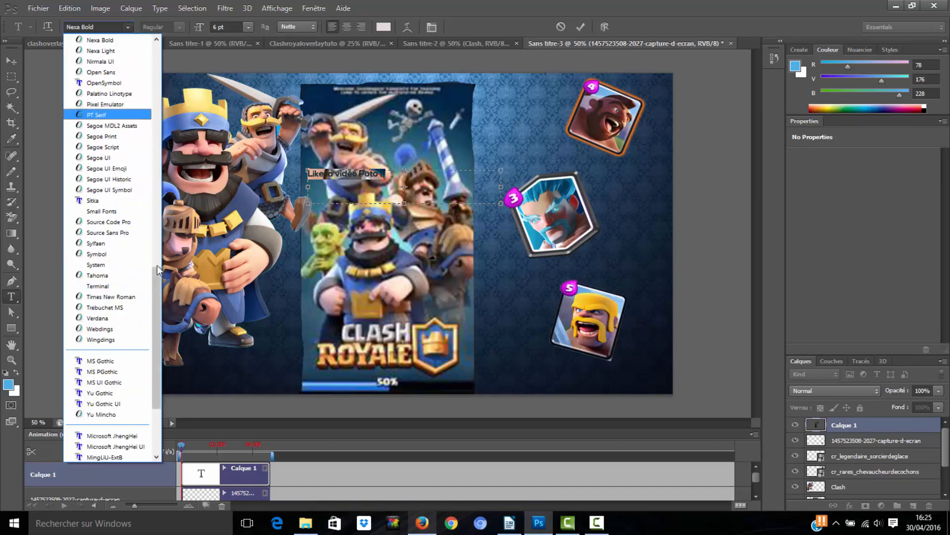
drag(157, 287, 166, 85)
click(118, 297)
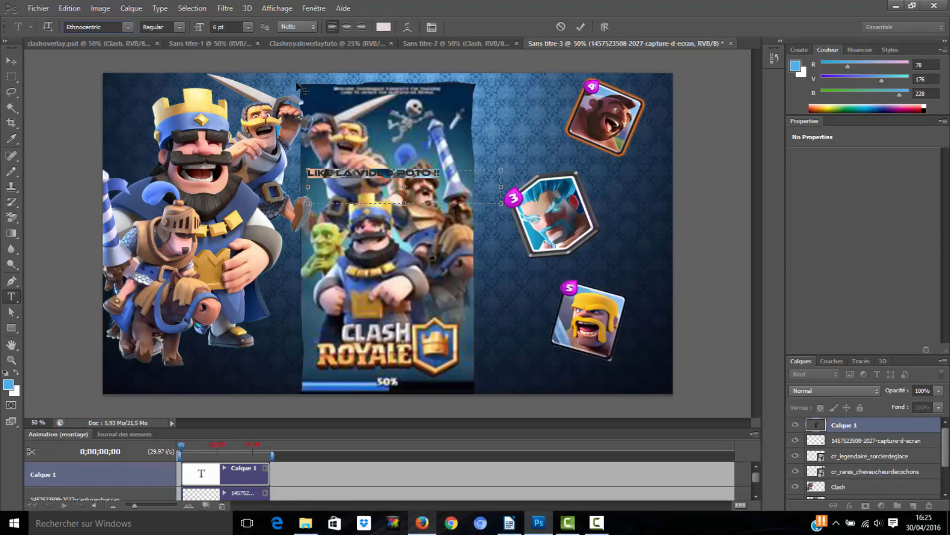
Set the size of the selected "Like la vidéo Poto !!" text to 11 pt.
click(250, 27)
click(240, 97)
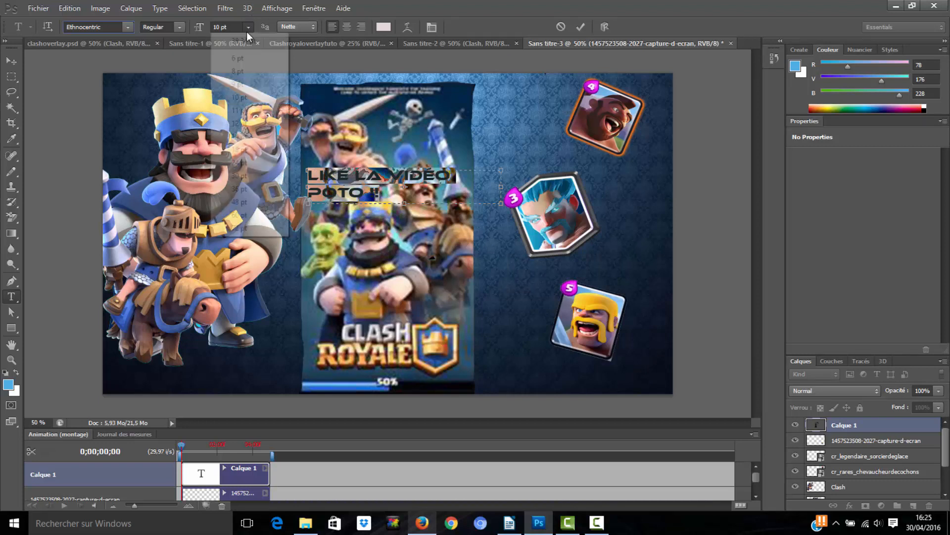
click(247, 29)
click(245, 110)
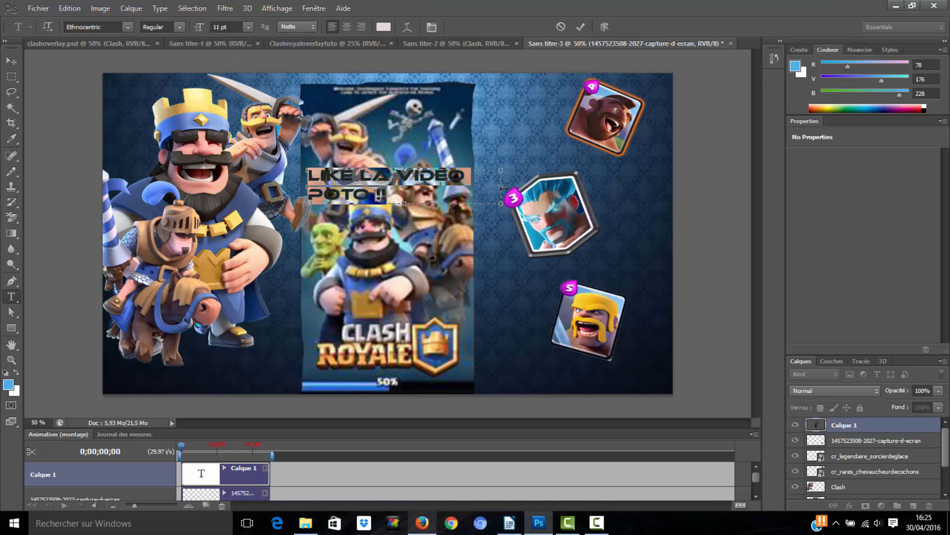
Widen the text box so the wording fits on one line, and move the text just below the barbarian card.
drag(502, 187, 556, 187)
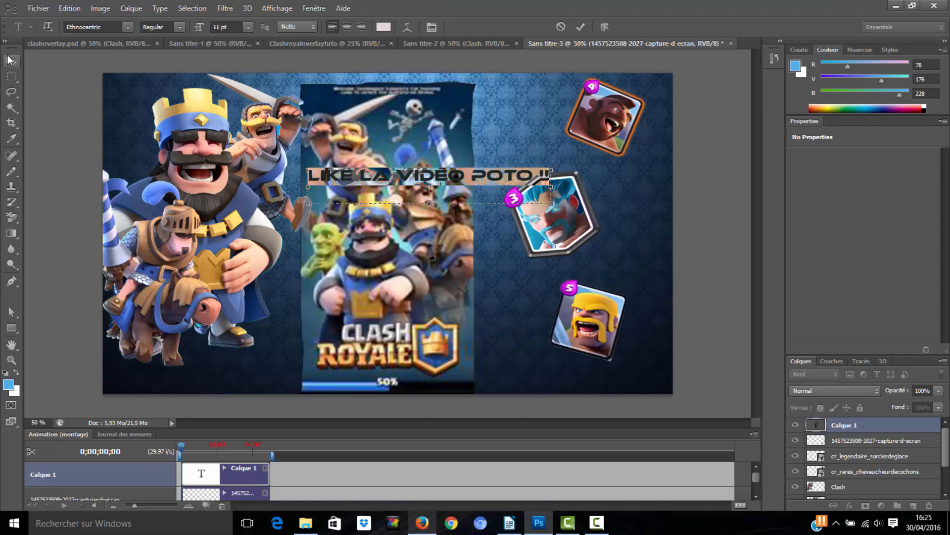
click(9, 60)
drag(427, 215, 598, 374)
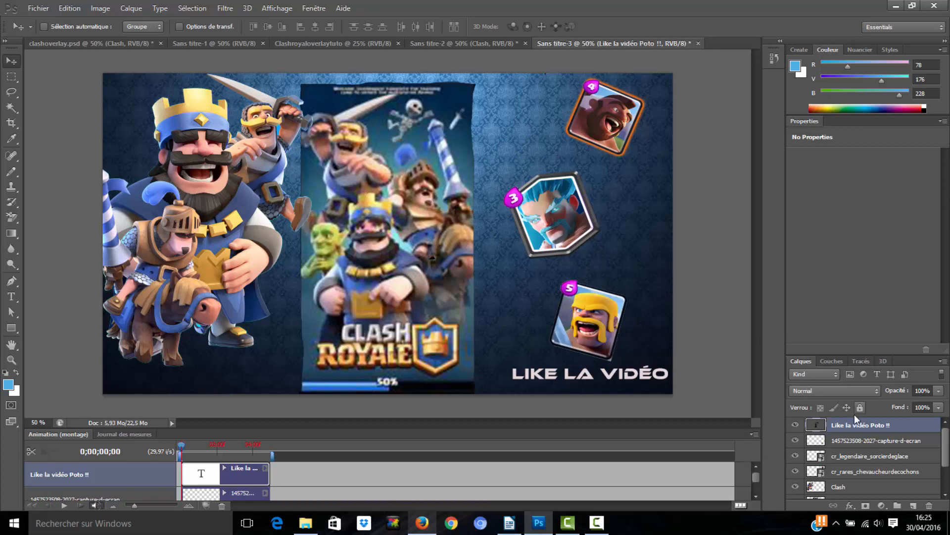
Recolour the whole "Like la vidéo Poto !!" text to white, ffffff.
double_click(818, 429)
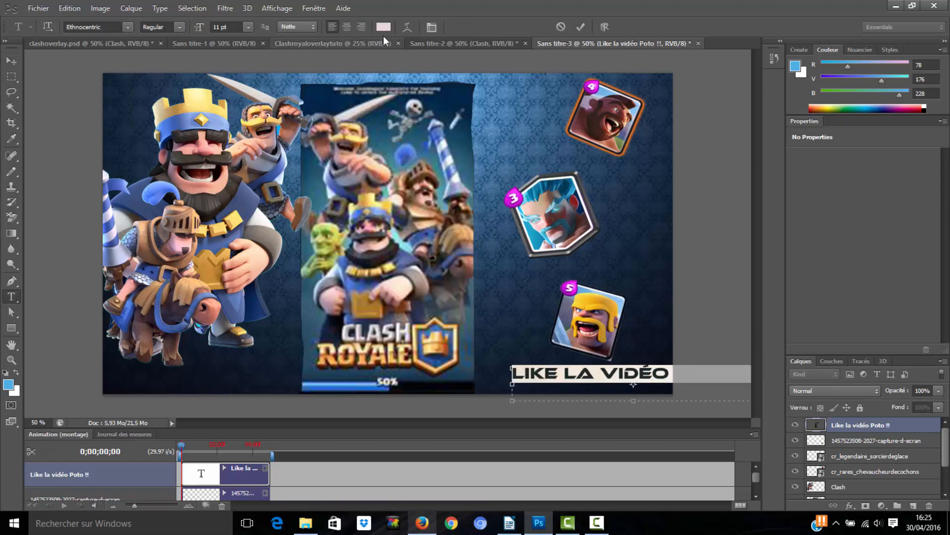
click(385, 28)
drag(432, 272, 373, 217)
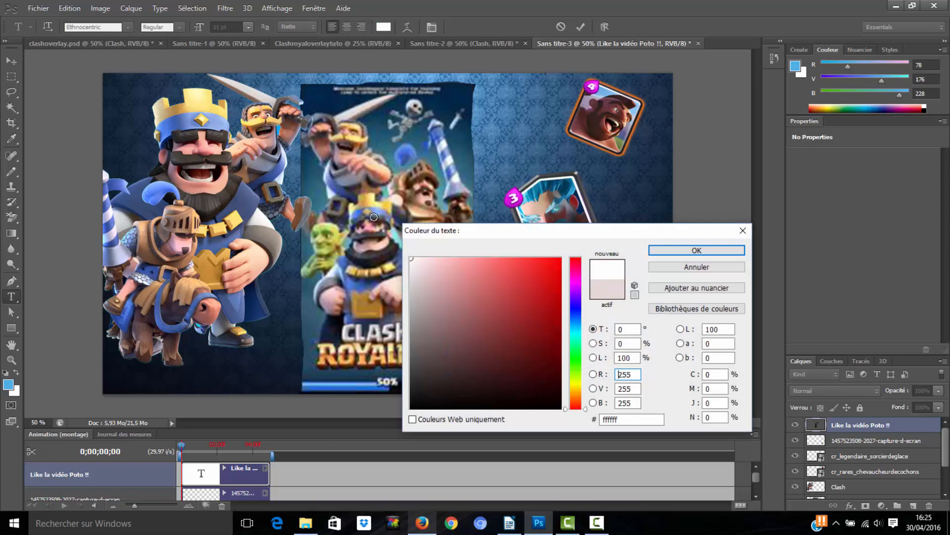
click(679, 251)
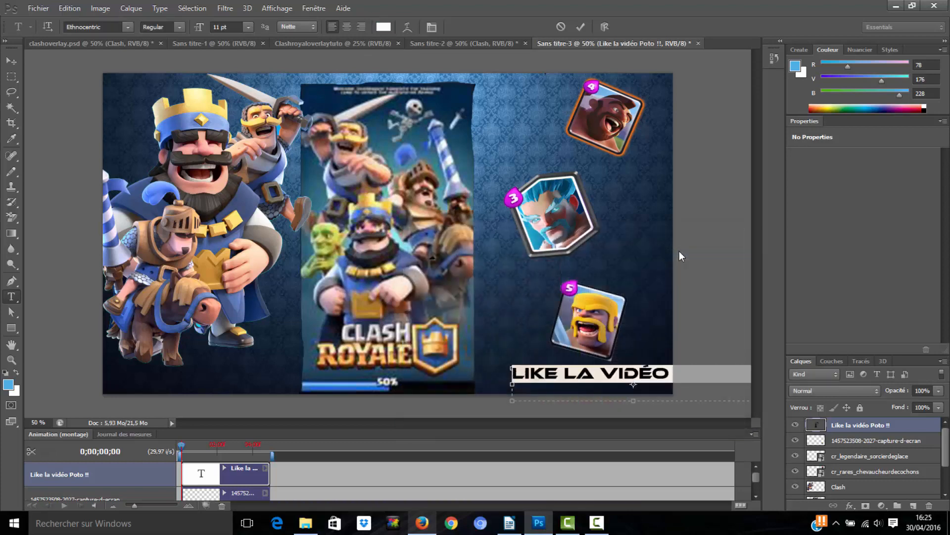
click(651, 375)
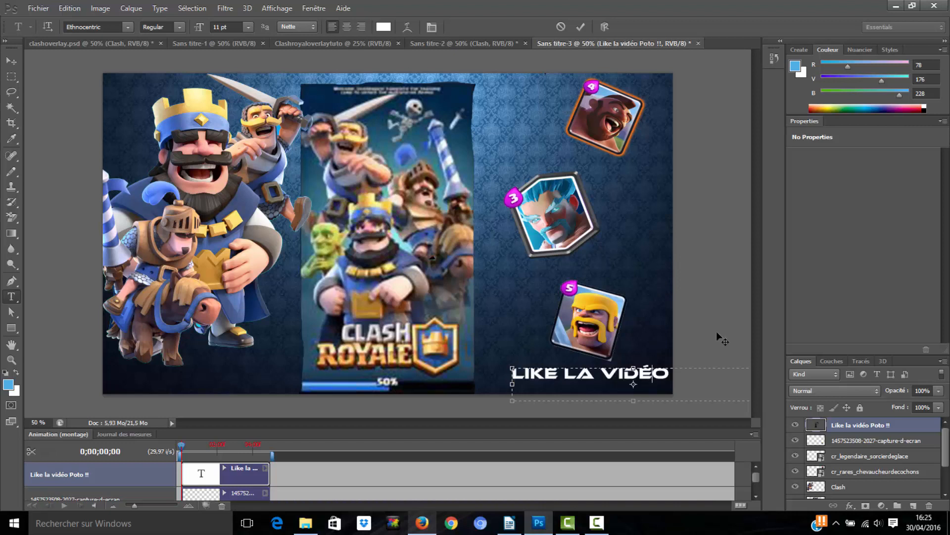
key(Return)
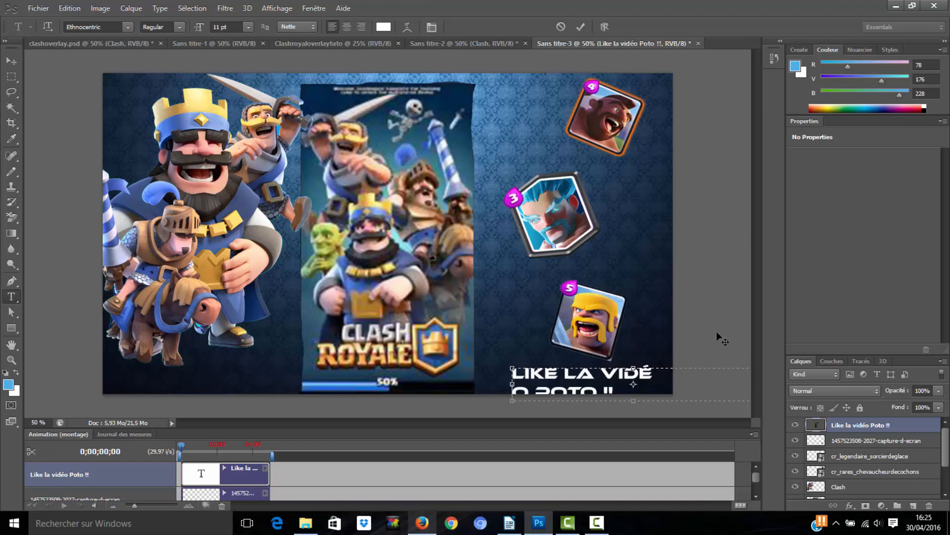
key(BackSpace)
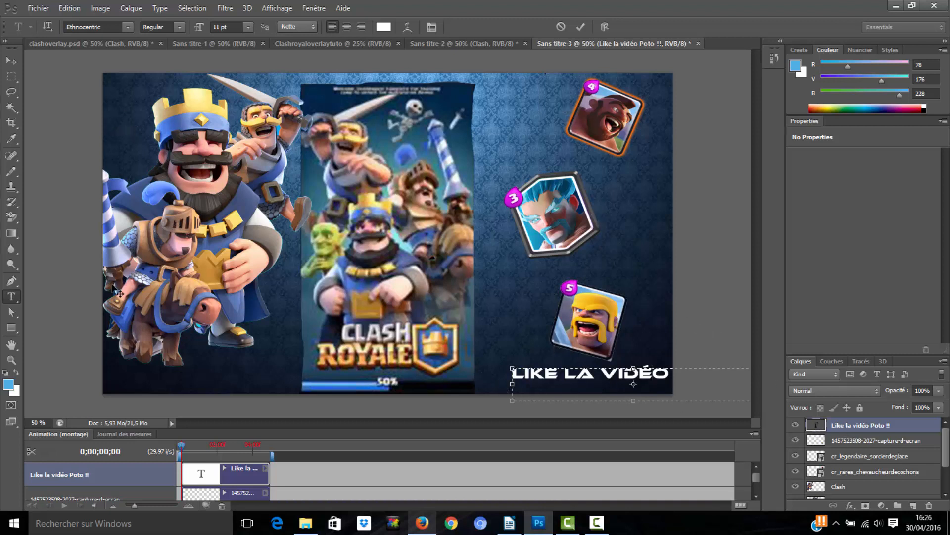
Nudge the text below the barbarian card slightly to the left and commit the text edit.
drag(157, 266, 154, 265)
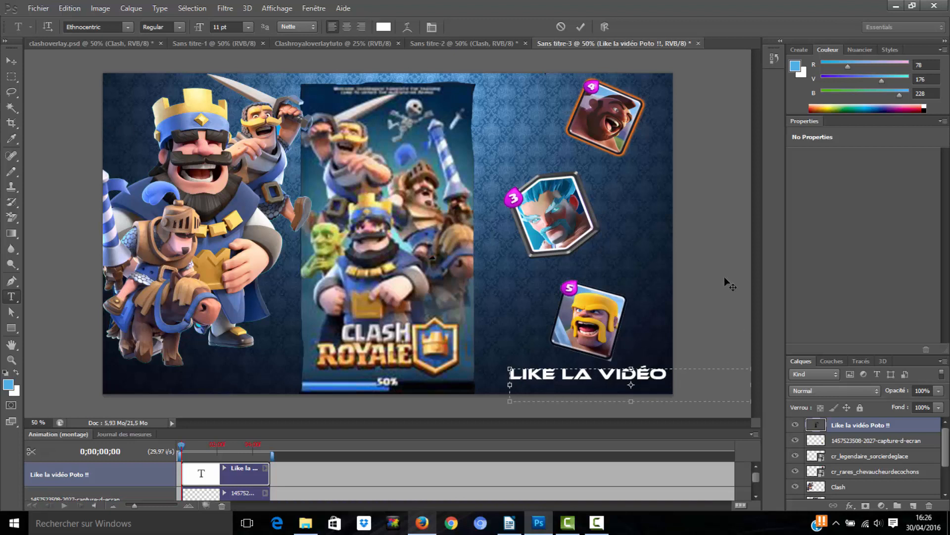
click(838, 441)
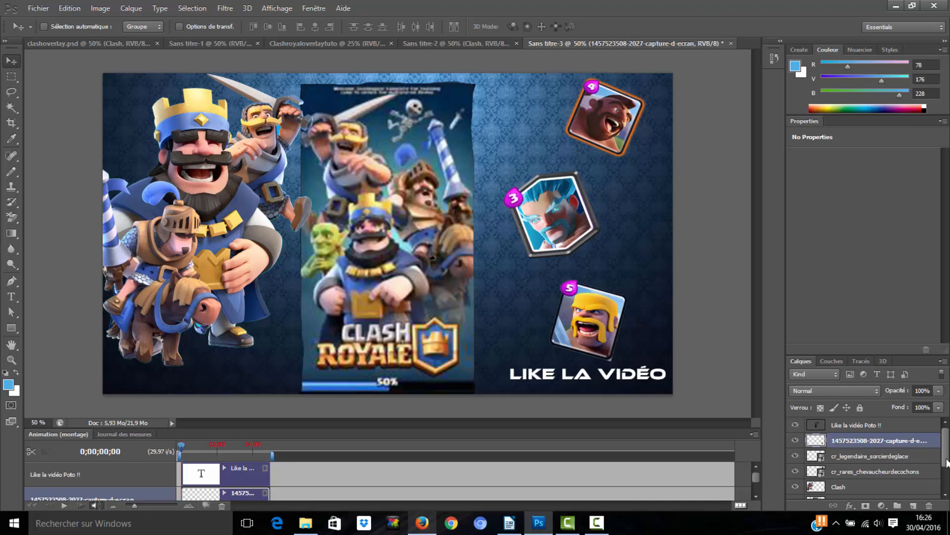
Try the loading-screen image layer beneath Bleu-Motif, bring it back above, and delete that layer.
drag(947, 463, 947, 495)
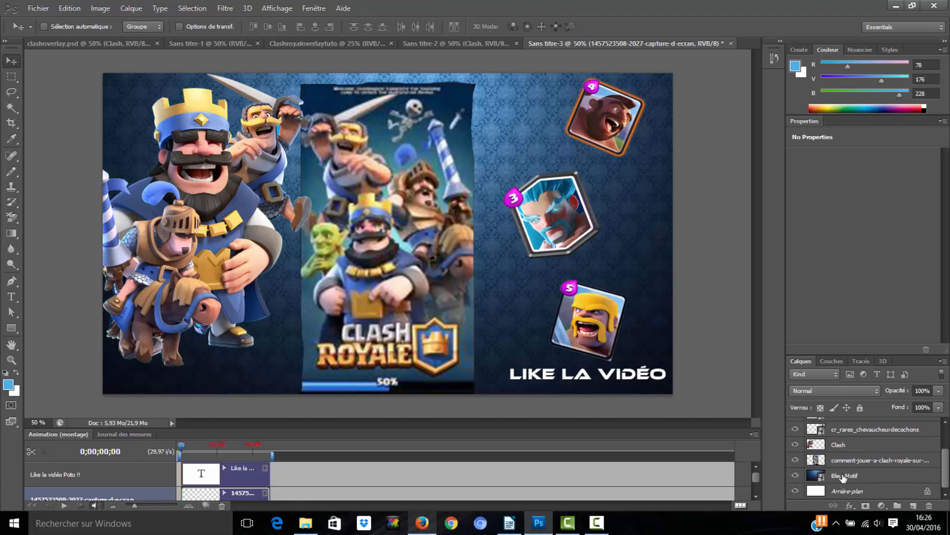
mouse_move(847, 459)
mouse_down()
mouse_move(845, 480)
mouse_move(840, 455)
mouse_up()
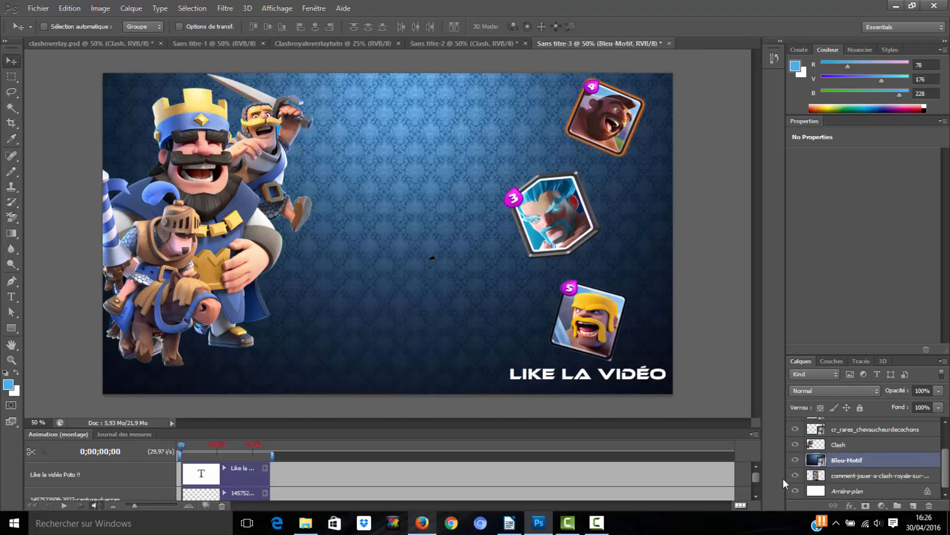
drag(848, 476, 846, 454)
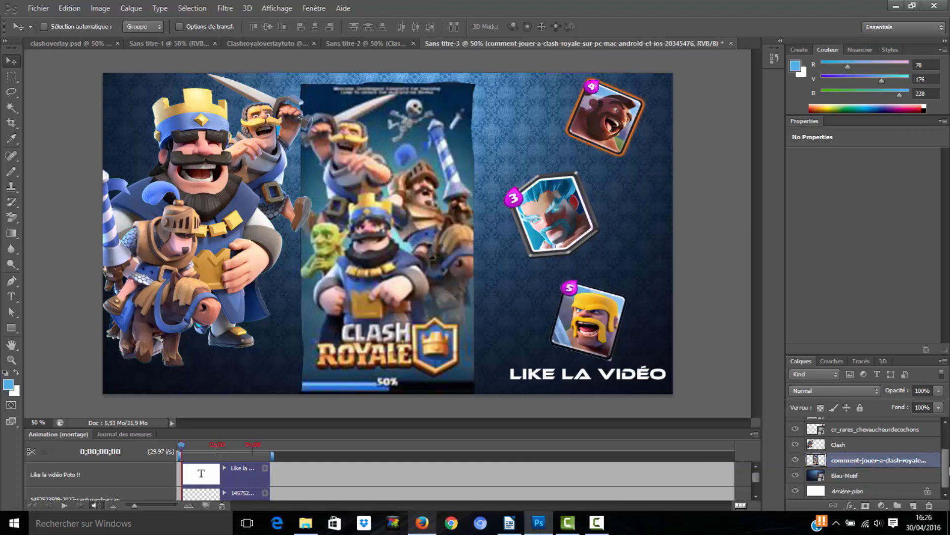
key(Delete)
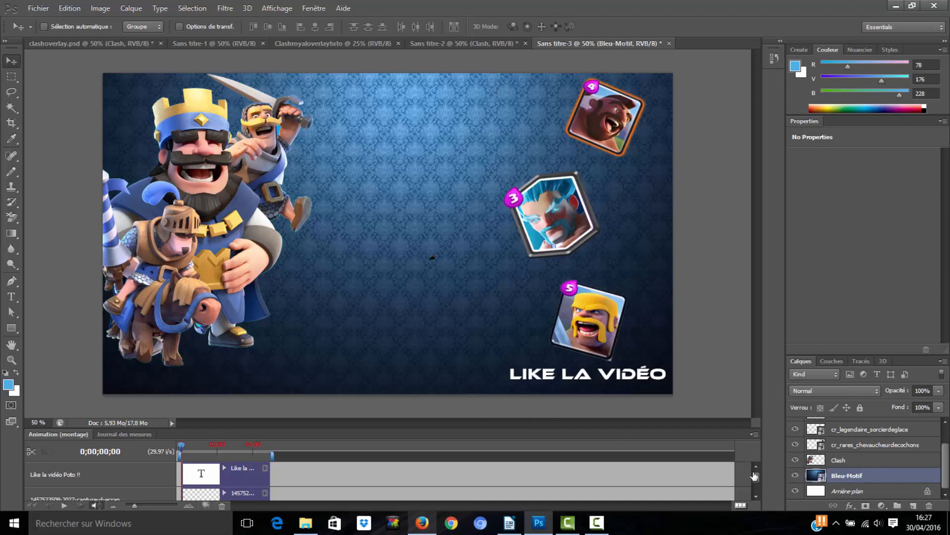
Erase the stray dark speck in the middle of the background from the Clash layer with the Eraser.
click(859, 458)
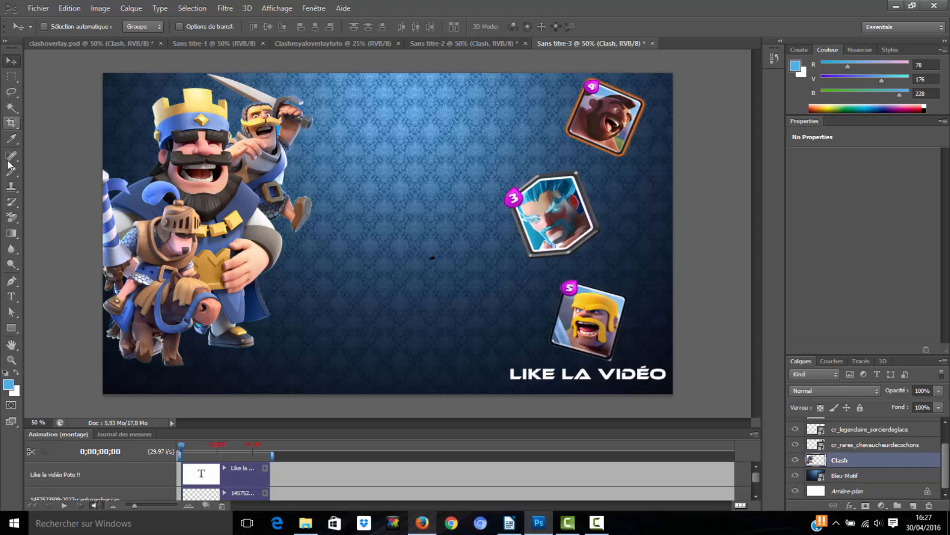
click(11, 218)
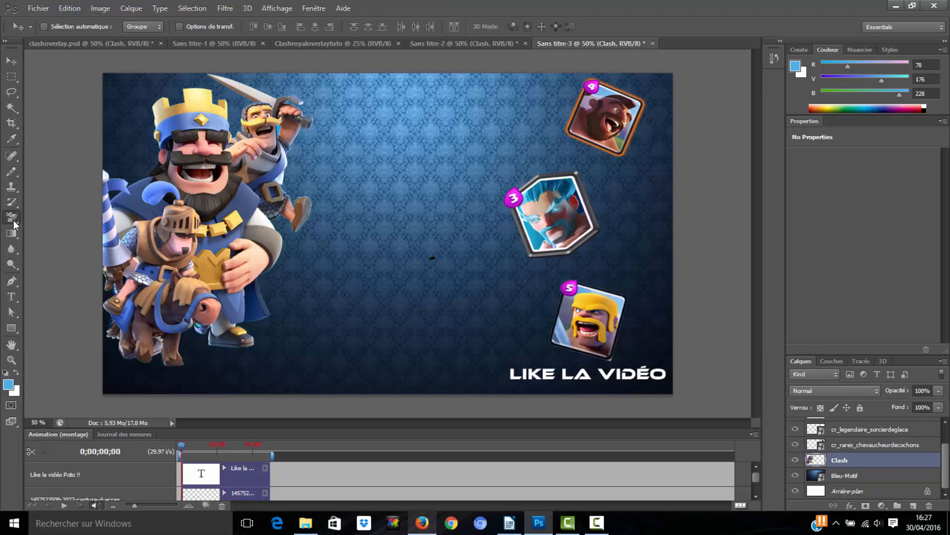
click(40, 220)
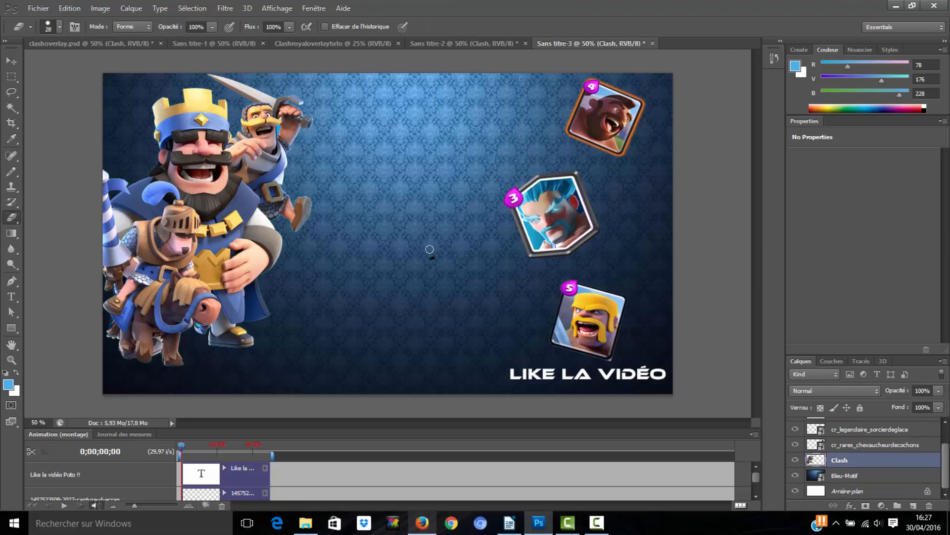